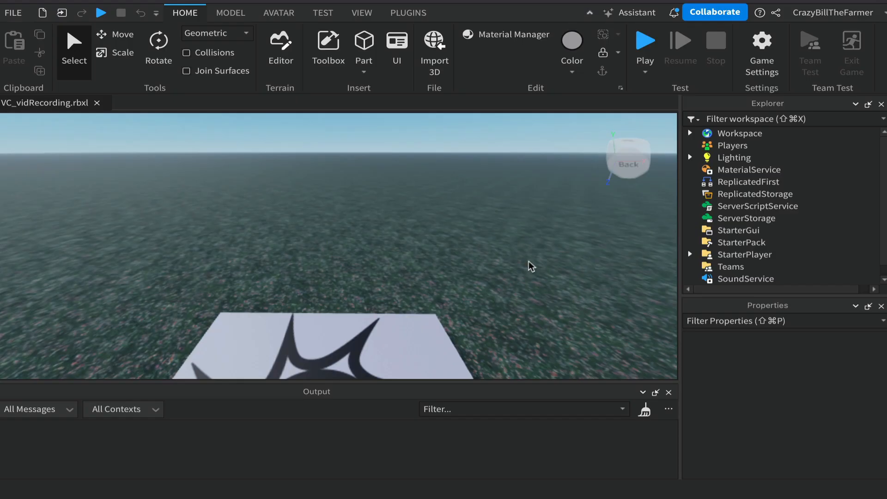
right_click_drag(529, 262, 529, 266)
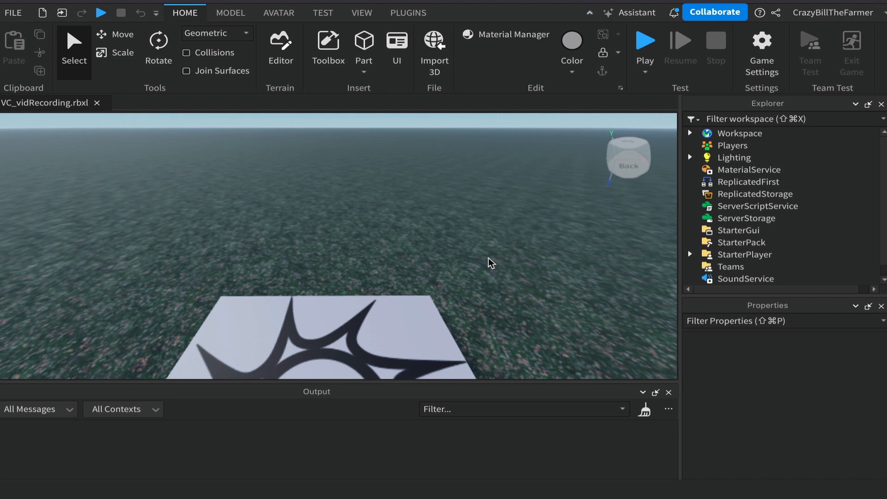
right_click_drag(489, 258, 471, 264)
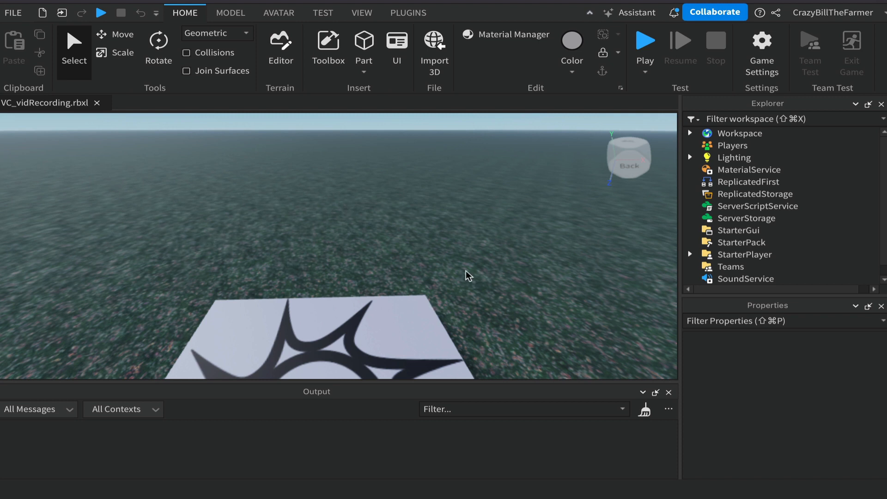
right_click_drag(469, 271, 469, 275)
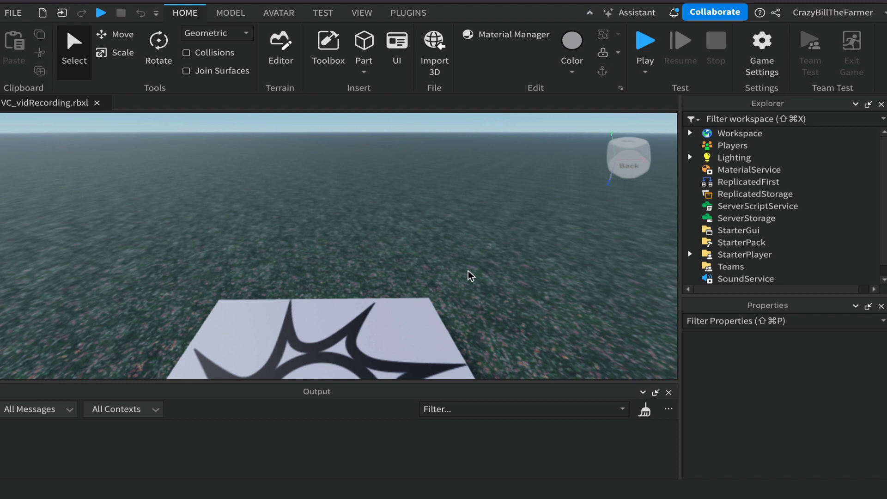
right_click_drag(468, 271, 470, 275)
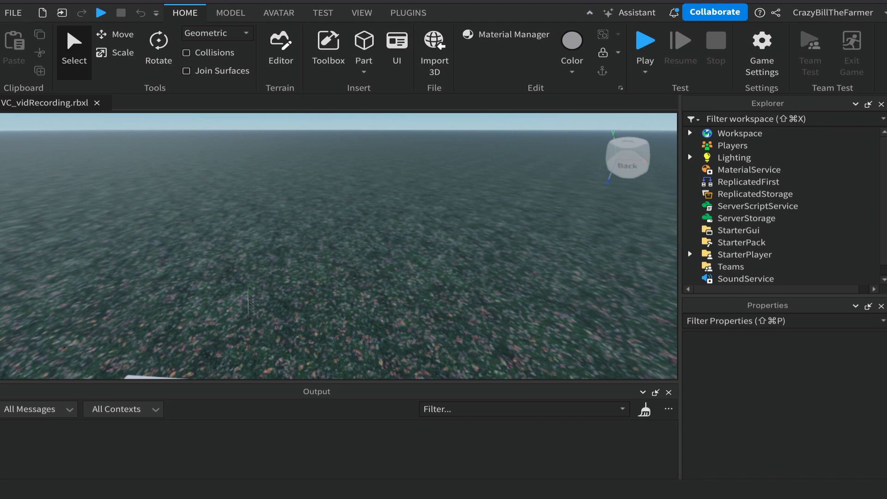
- Insert a block part on open ground away from the spawn location and rename it reference
right_click_drag(372, 235, 372, 235)
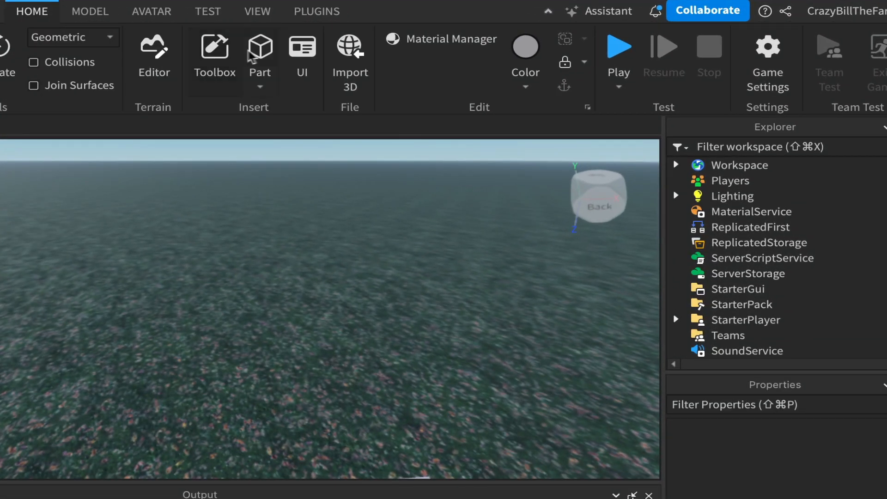
left_click(365, 47)
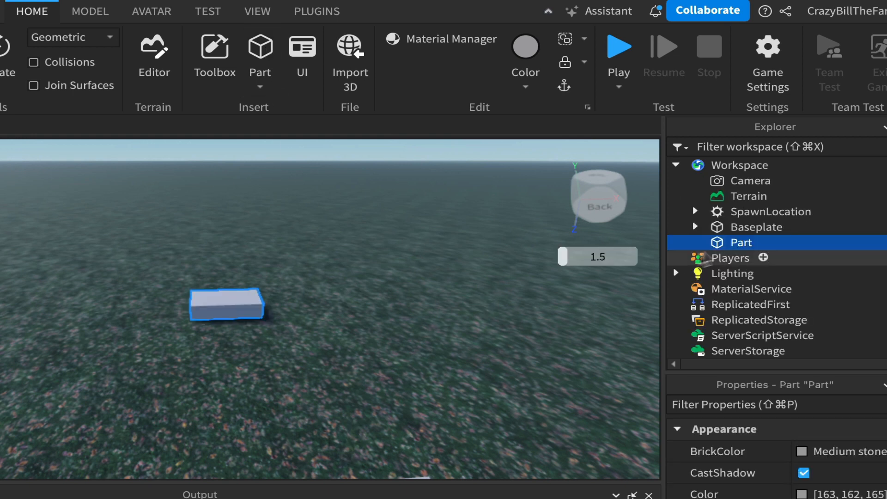
double_click(754, 248)
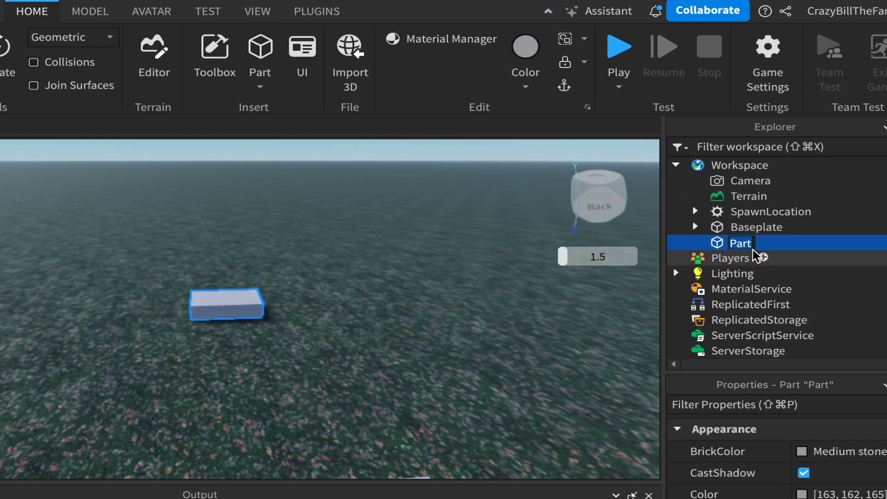
type("reference")
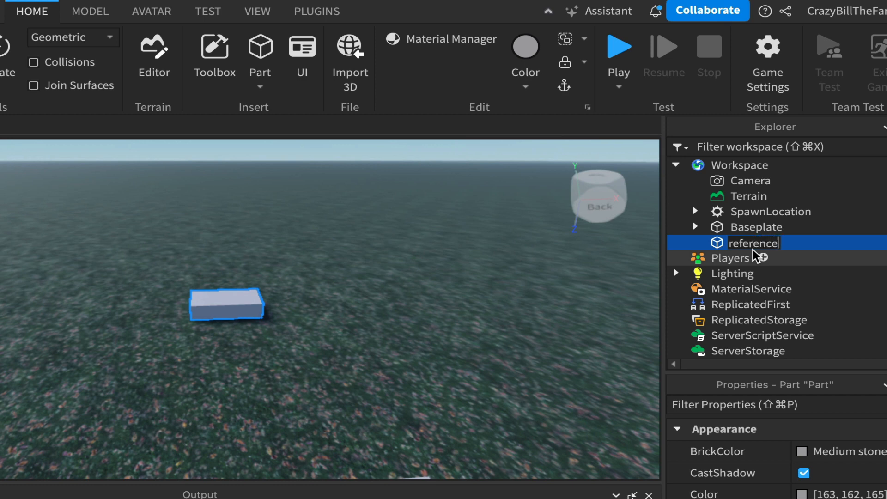
key("Return")
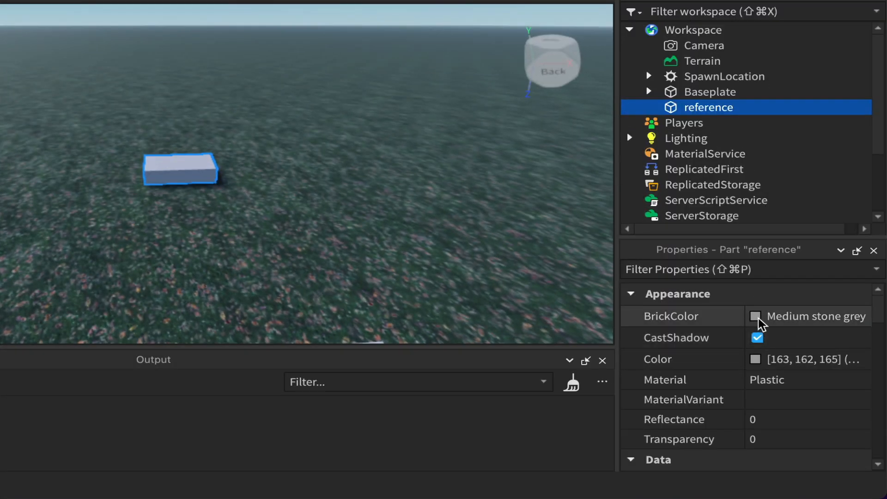
- Set the reference part's BrickColor to Really red and its size to 16, 1, 2
left_click(807, 456)
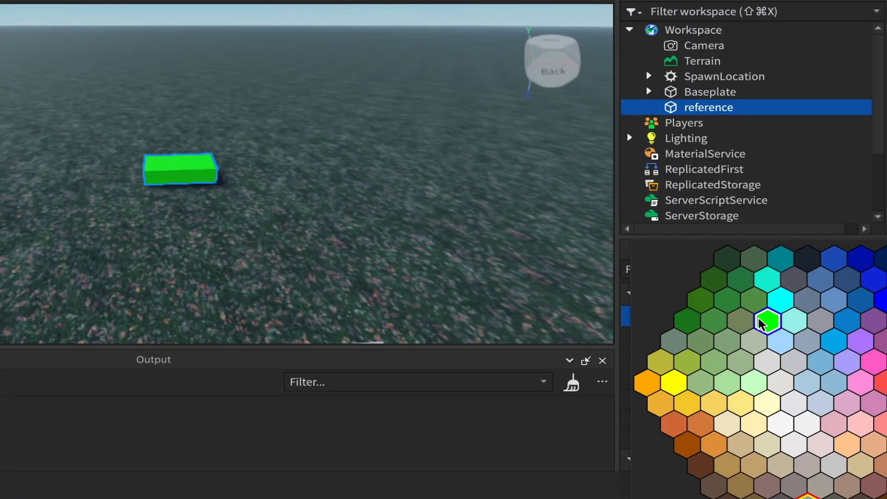
left_click(874, 365)
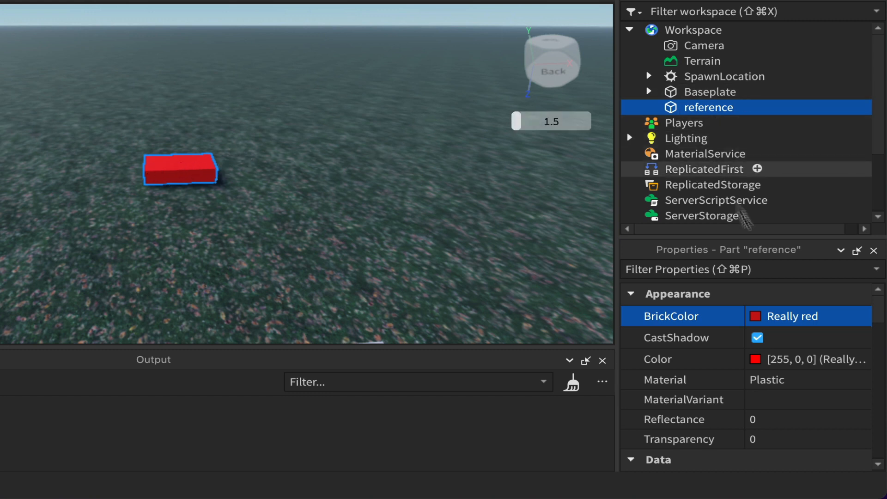
scroll(830, 409, "down", 2)
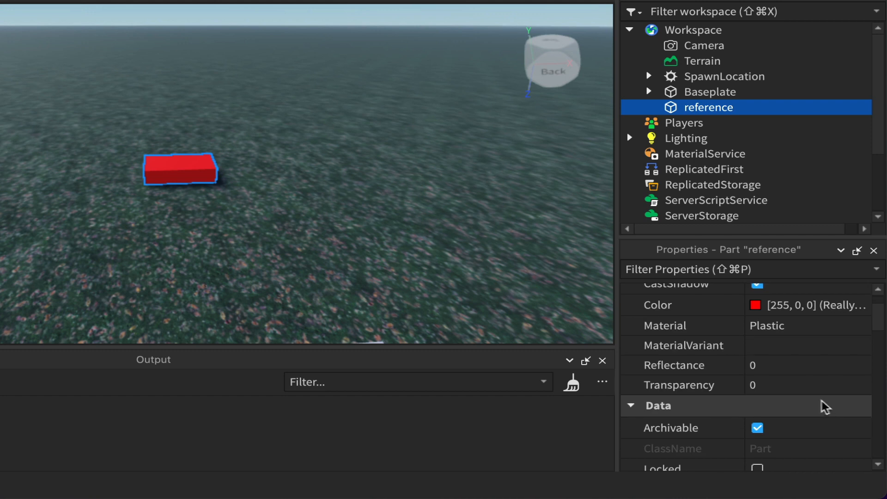
scroll(821, 404, "down", 8)
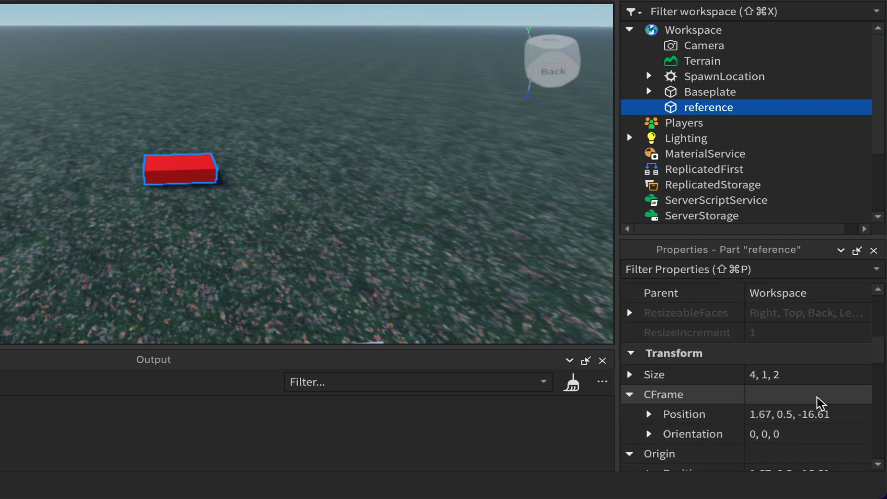
left_click(814, 375)
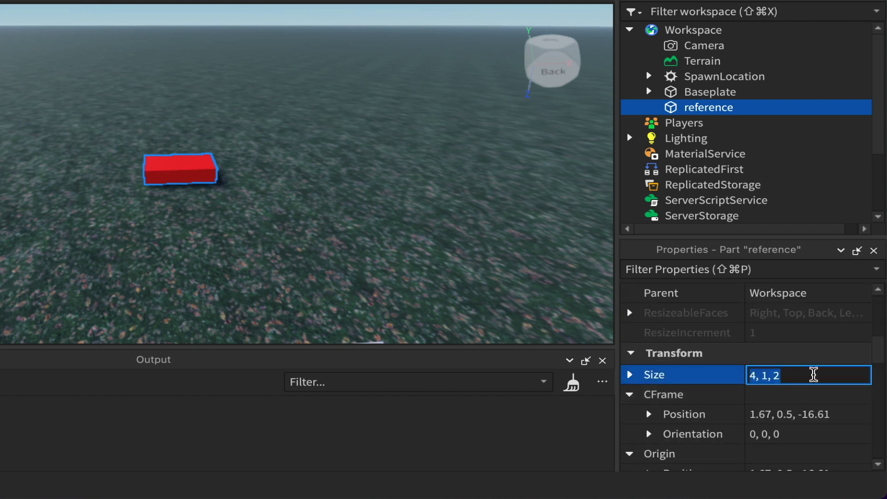
type("1")
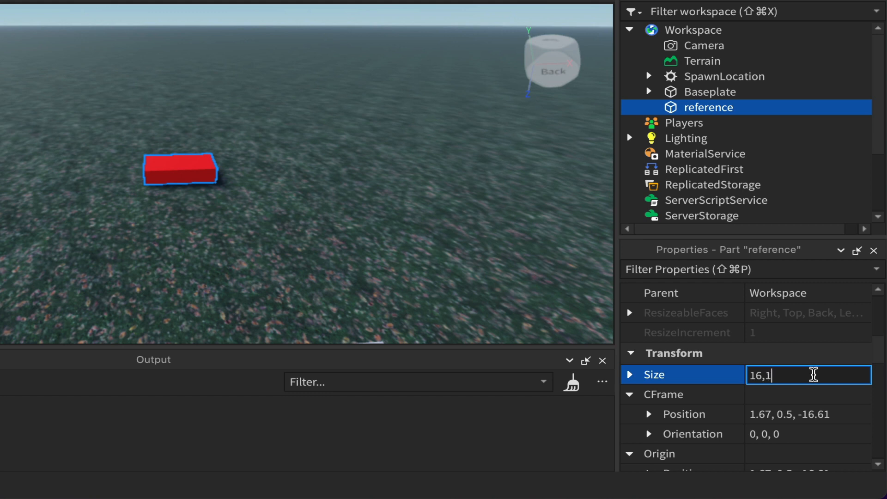
type("6, 1, 2")
key("Return")
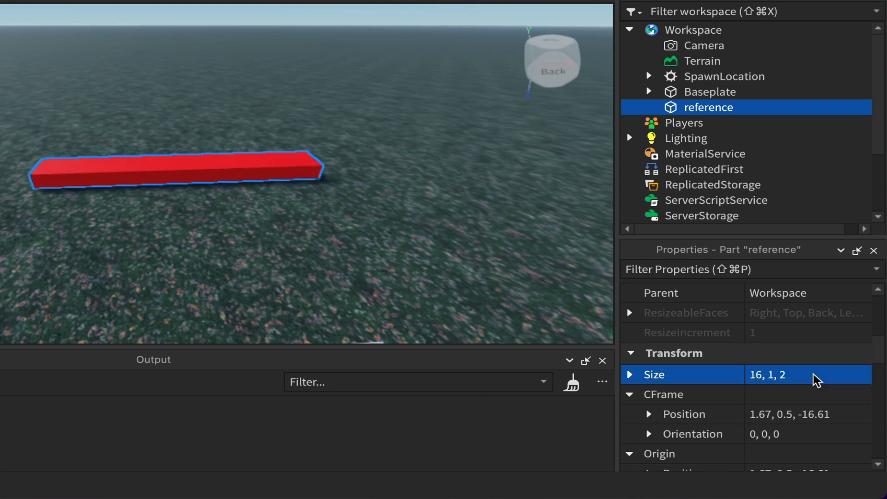
- Disable CanCollide and enable Anchored on the reference part
scroll(823, 429, "down", 10)
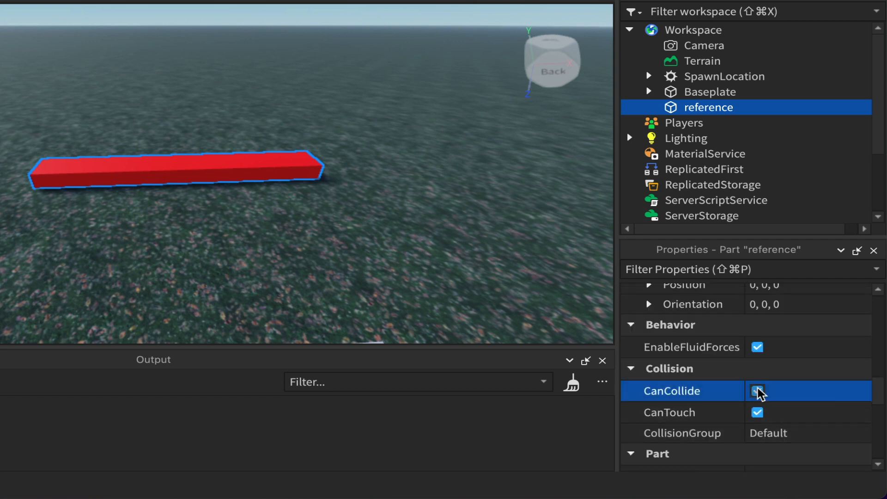
left_click(757, 391)
scroll(816, 386, "down", 3)
left_click(758, 335)
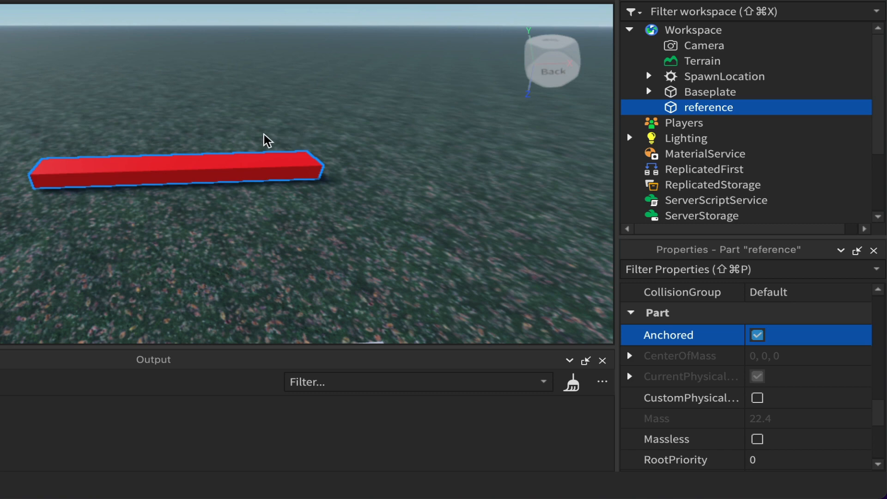
- Insert a second block part on open ground and rename it movingPart
right_click_drag(350, 164, 351, 164)
key("w")
key("w")
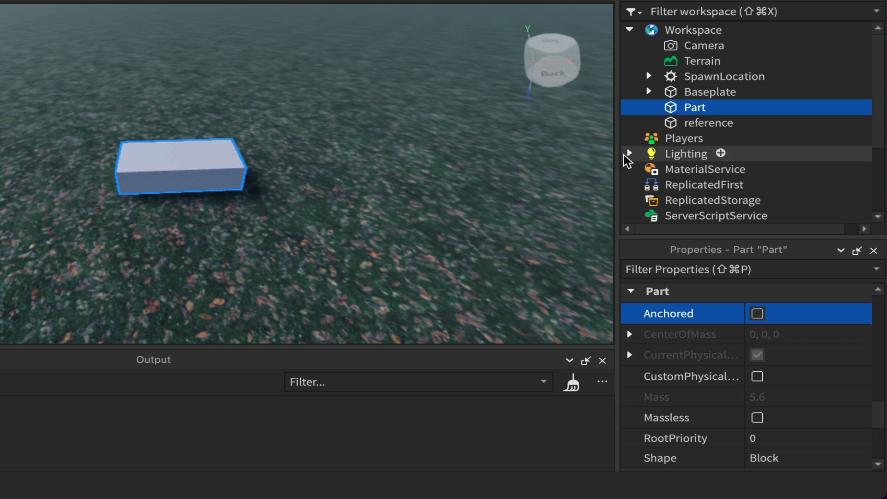
double_click(697, 111)
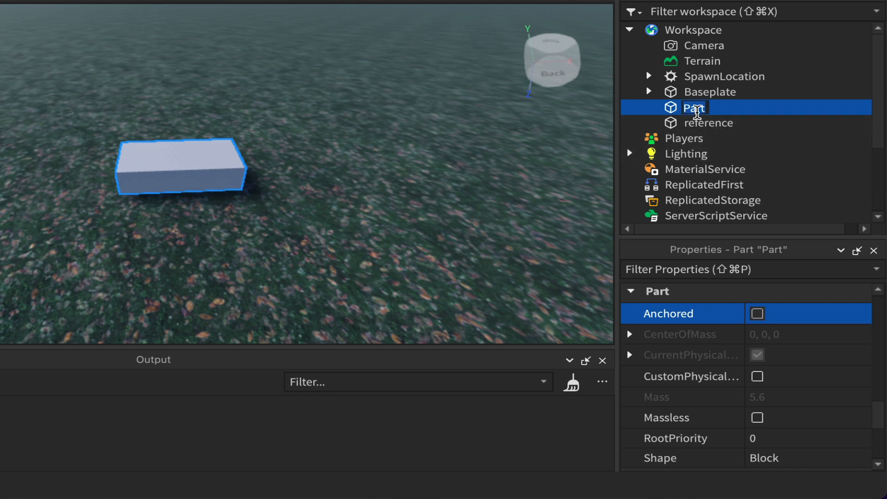
type("moving")
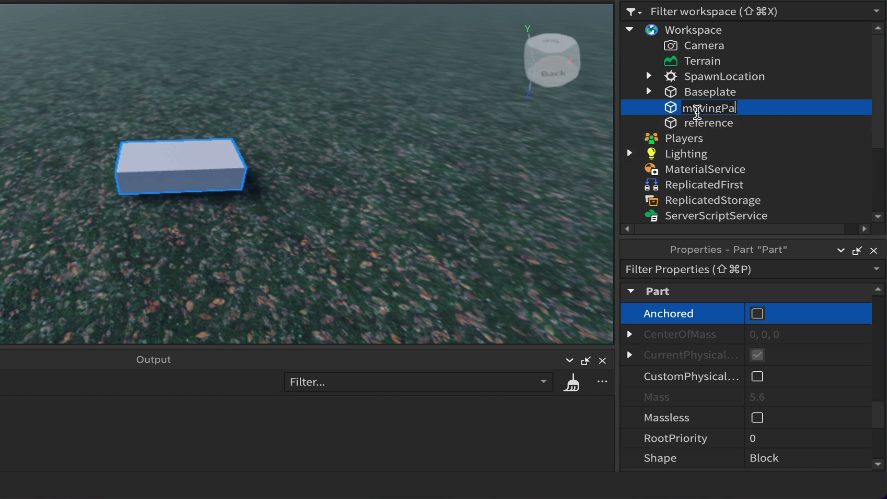
type("Part")
key("Return")
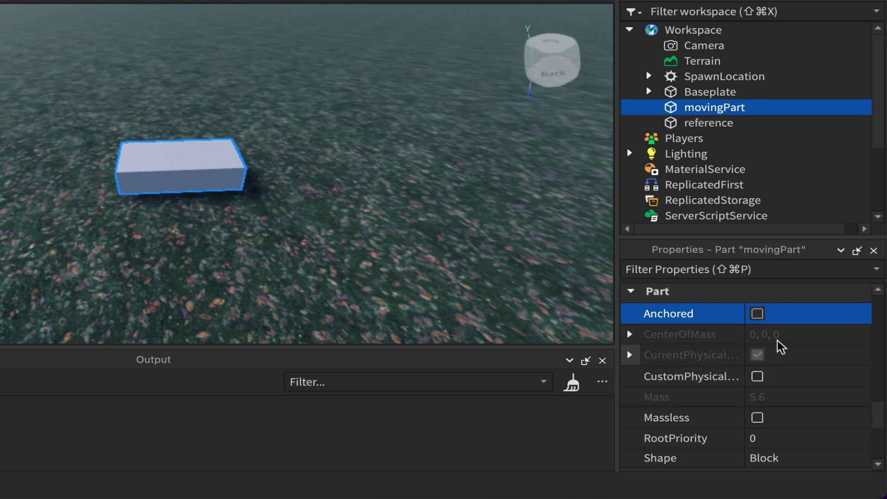
- Set movingPart's BrickColor to Terra Cotta and its material to Wood
scroll(801, 361, "up", 2)
scroll(799, 361, "down", 5)
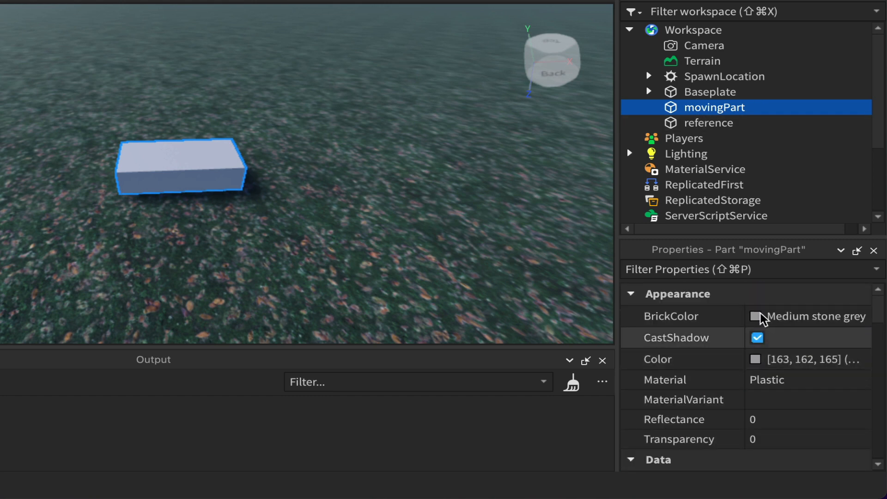
left_click(758, 317)
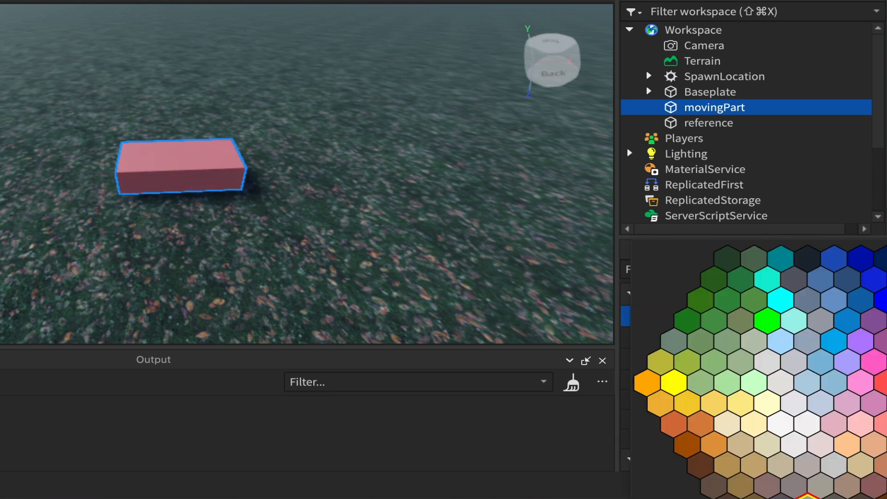
left_click(886, 404)
left_click(834, 379)
left_click(863, 378)
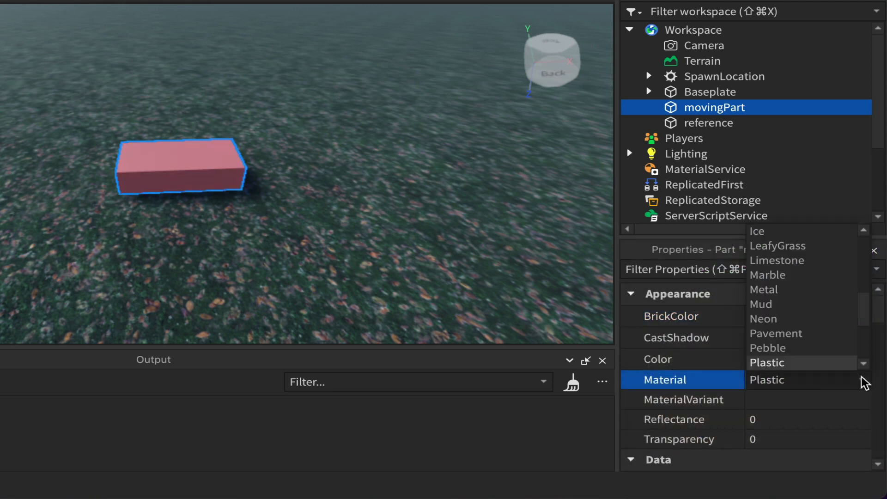
scroll(806, 340, "down", 3)
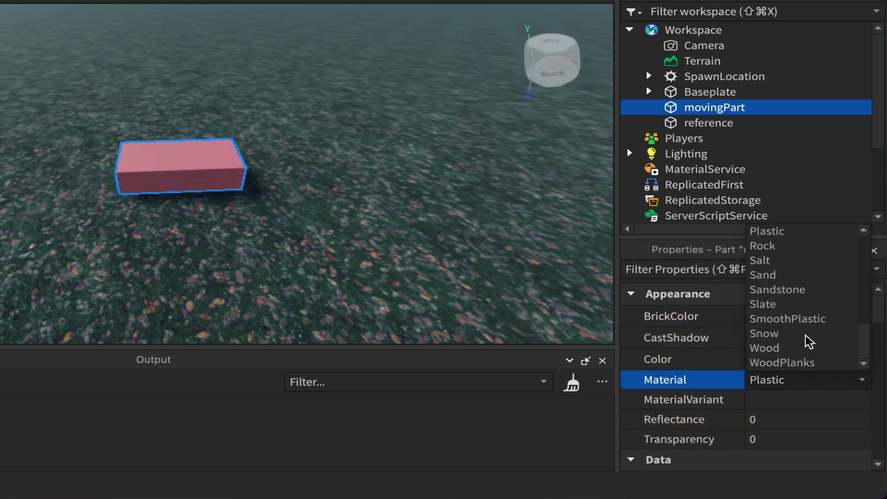
left_click(784, 350)
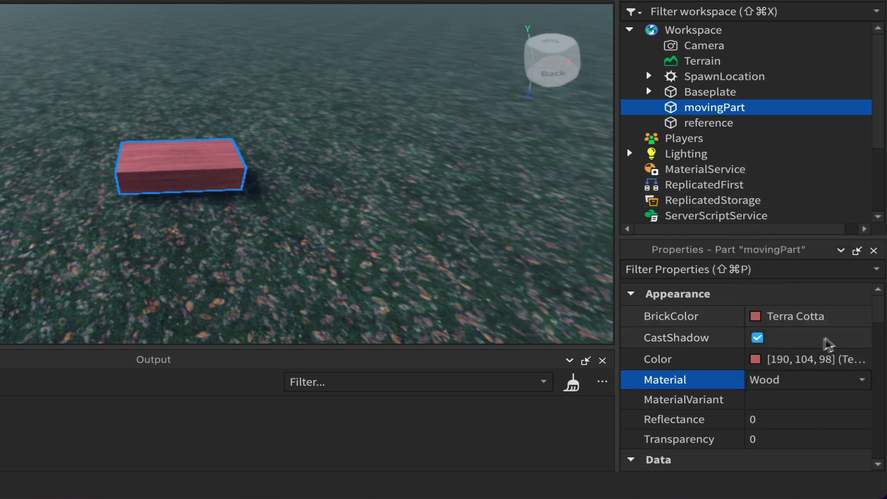
- Set movingPart's size to 16, 1, 4
scroll(810, 356, "down", 4)
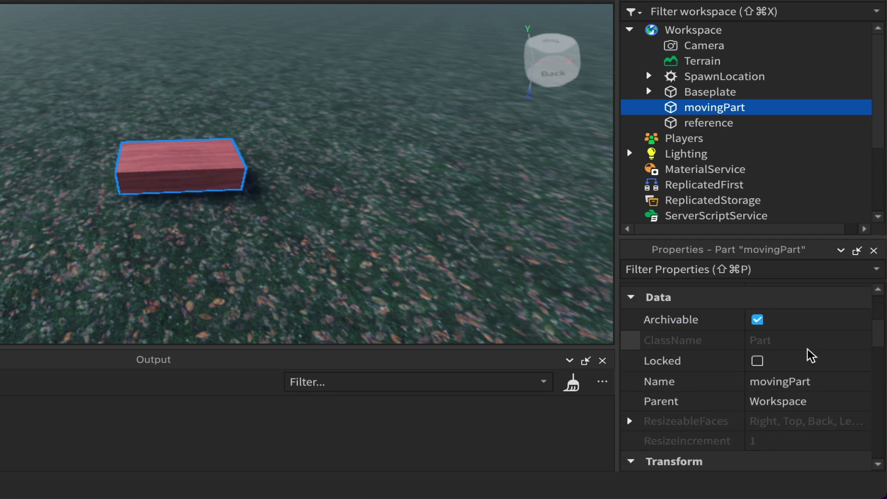
scroll(811, 355, "down", 5)
scroll(806, 365, "up", 3)
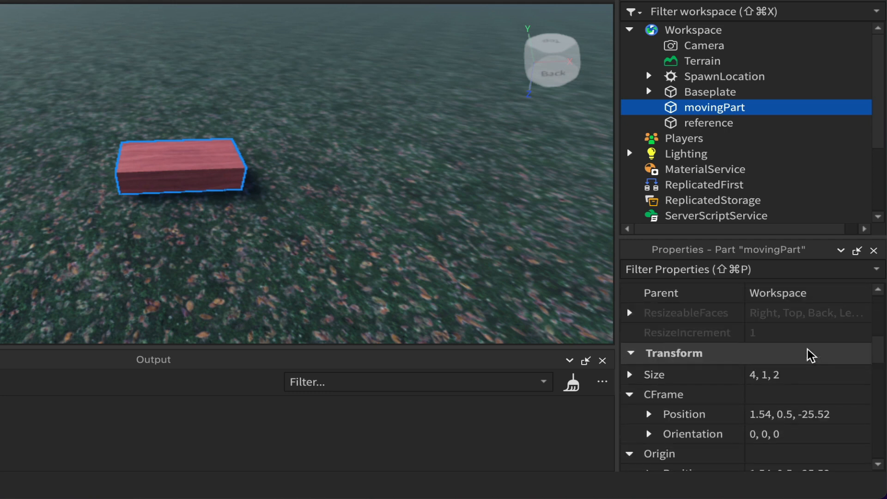
left_click(802, 375)
type("16")
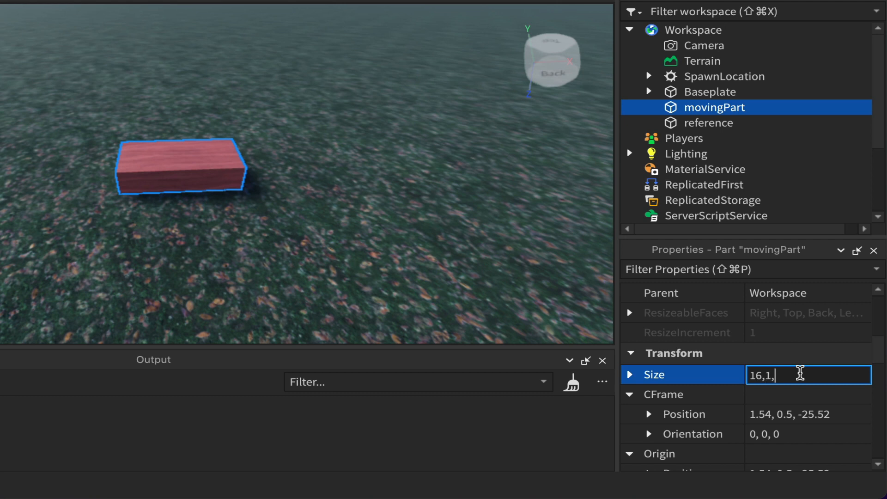
type(", 1, 4")
key("Return")
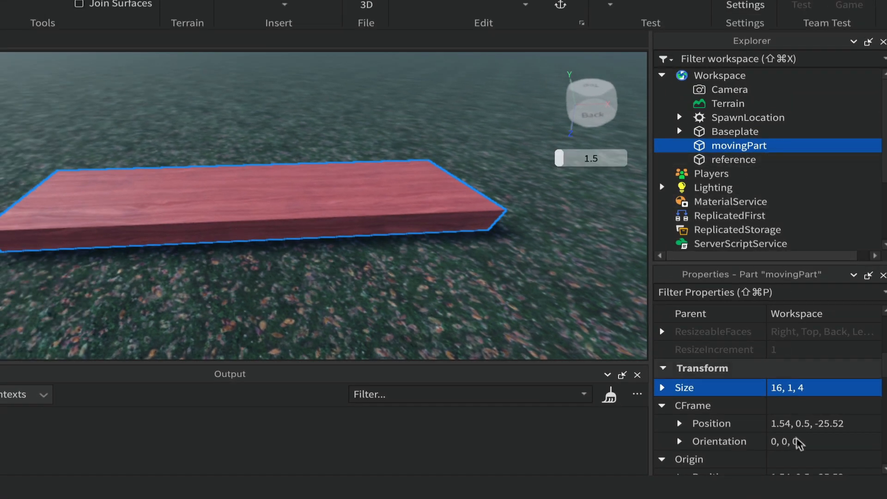
- Enable Anchored on movingPart
scroll(832, 434, "down", 6)
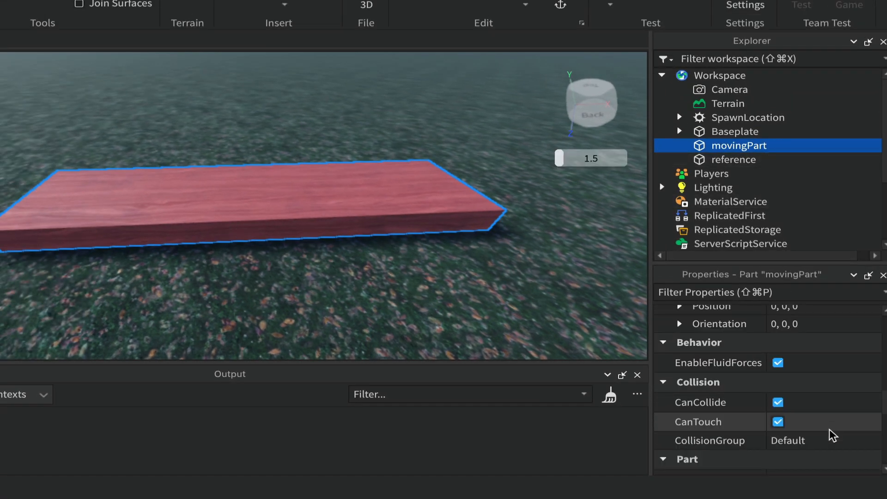
scroll(832, 434, "down", 2)
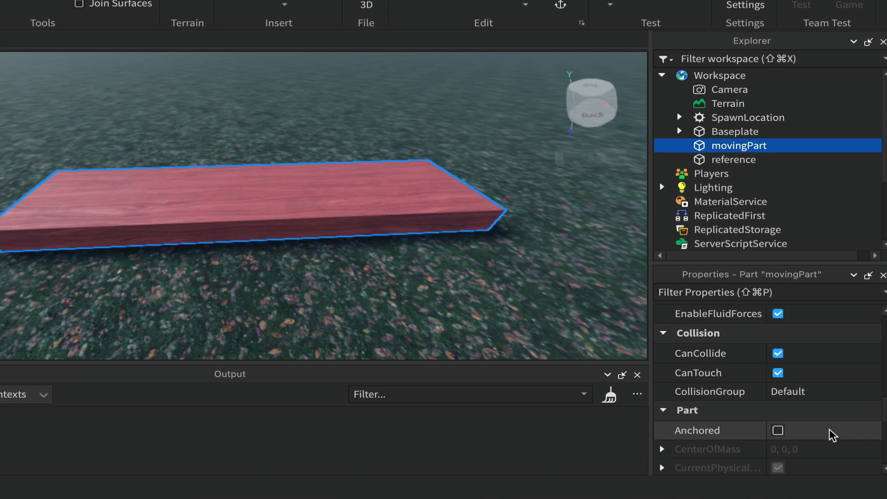
left_click(778, 431)
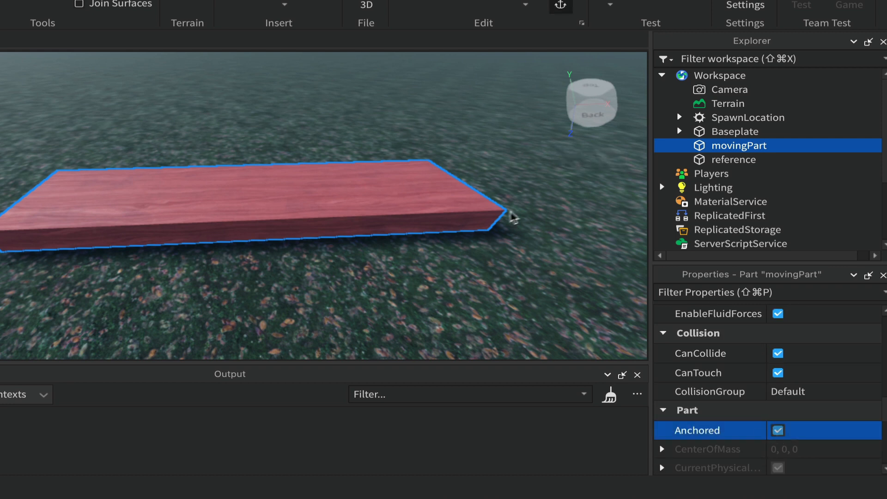
mouse_move(560, 153)
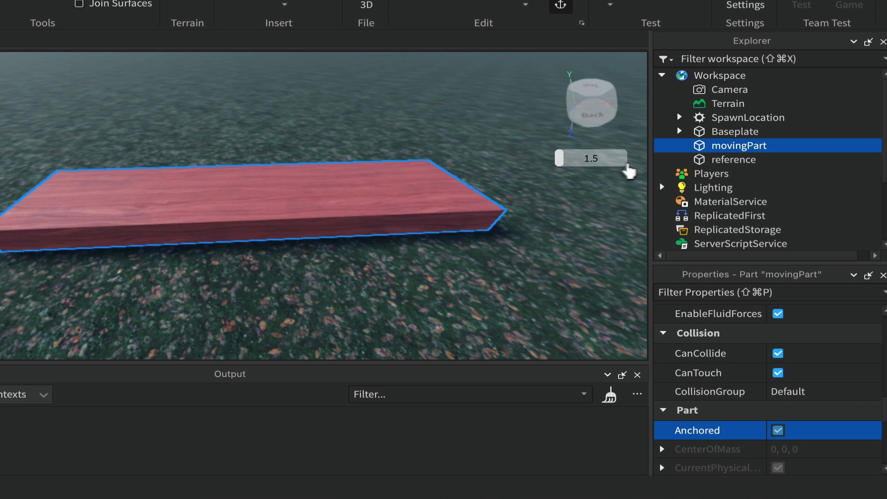
- Duplicate movingPart and move the copy back about 6.9 studs in the negative Z direction, behind the original
right_click(730, 150)
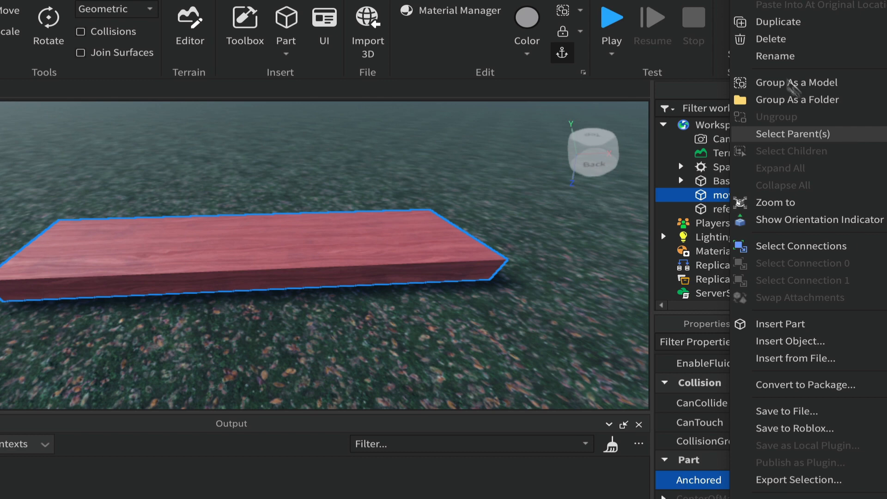
left_click(792, 22)
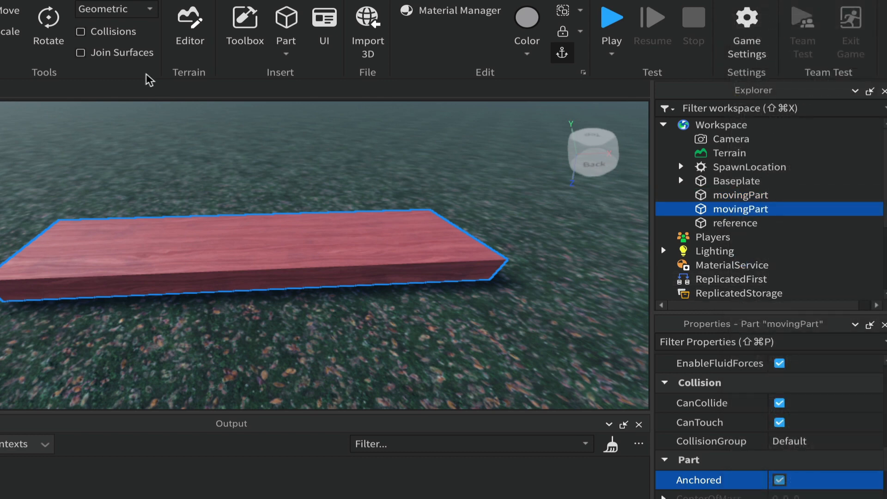
left_click(8, 17)
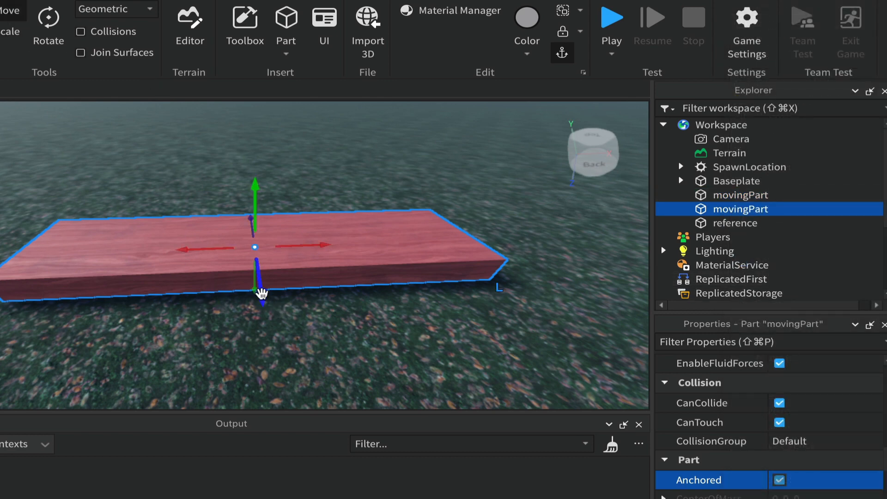
left_click_drag(257, 293, 242, 218)
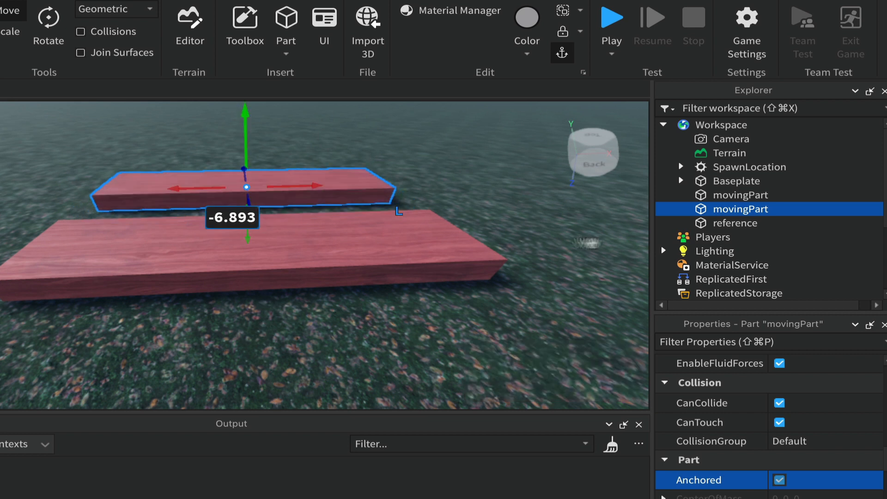
- Rename the duplicated movingPart as staticPart
double_click(736, 211)
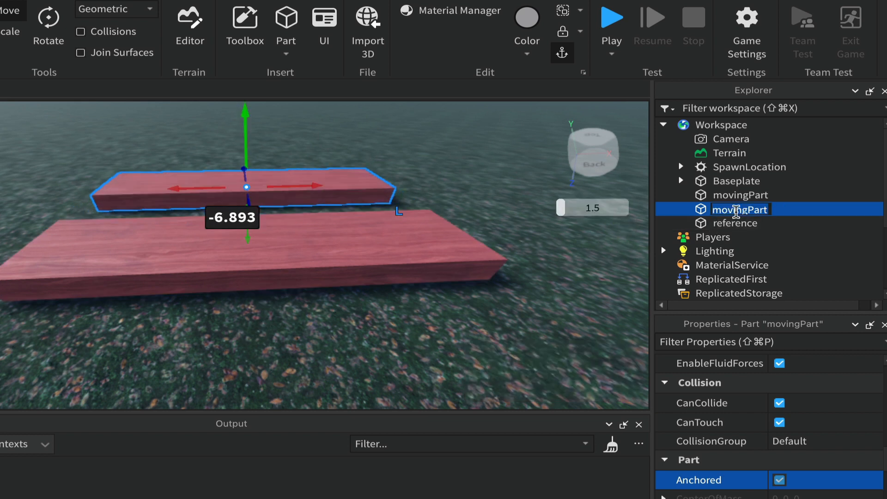
type("static")
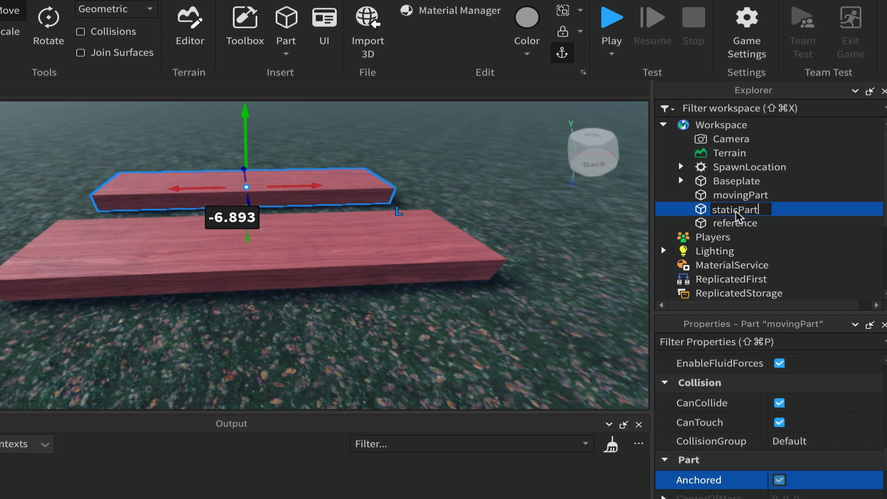
key("Return")
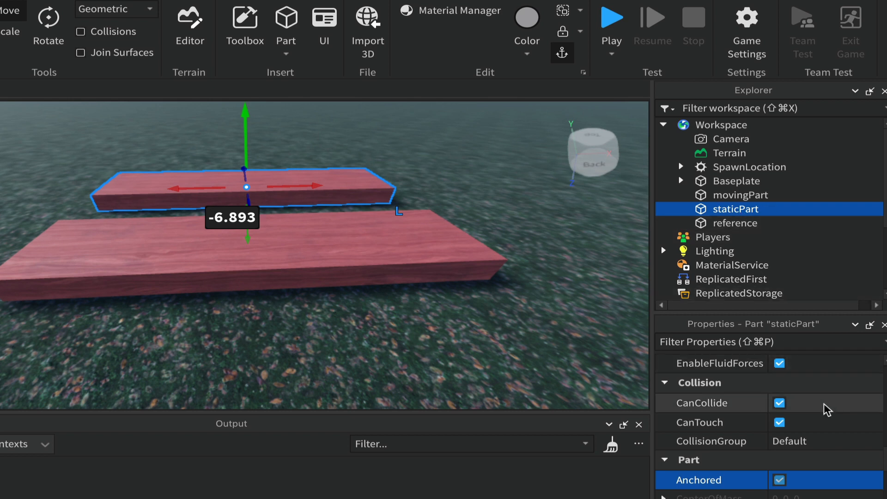
- Set staticPart's BrickColor to Really red
scroll(827, 411, "up", 15)
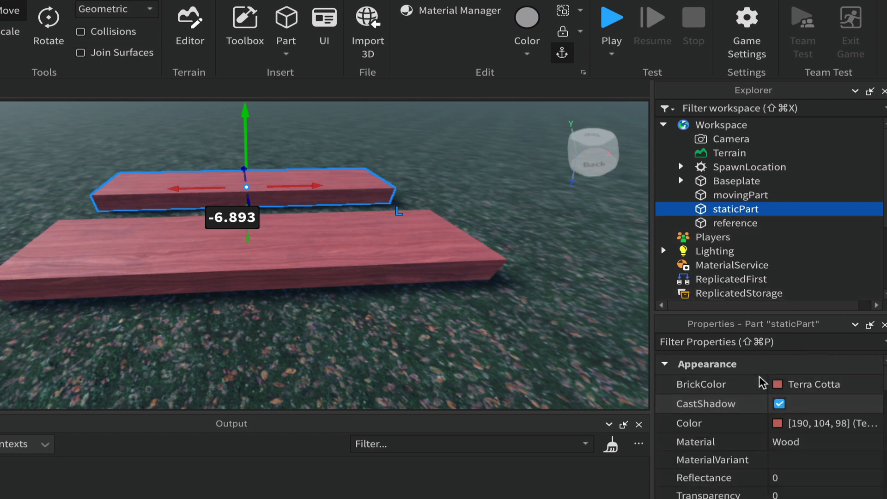
left_click(781, 386)
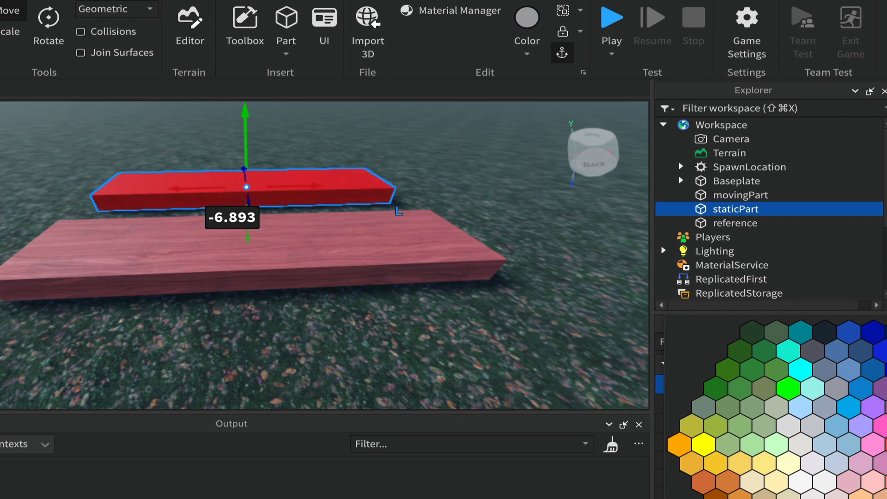
left_click(886, 444)
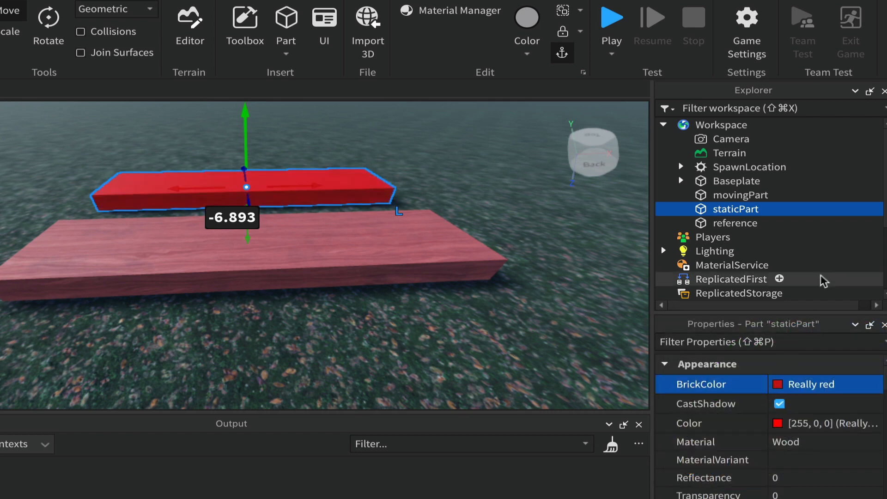
- Set staticPart's size to 2, 1, 2
scroll(850, 455, "down", 5)
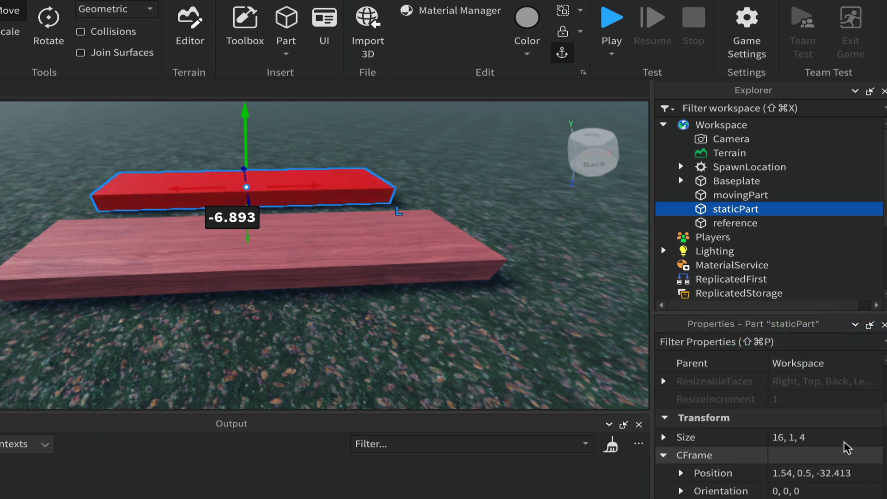
left_click(844, 439)
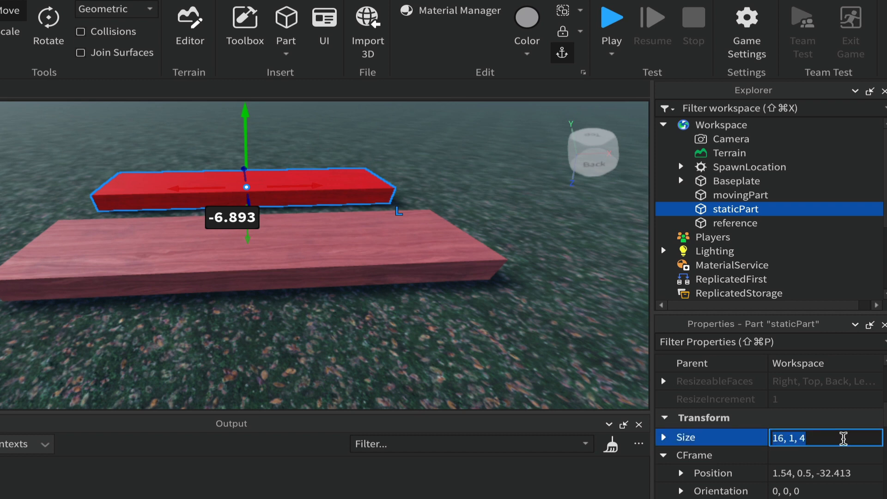
type("2,1,2")
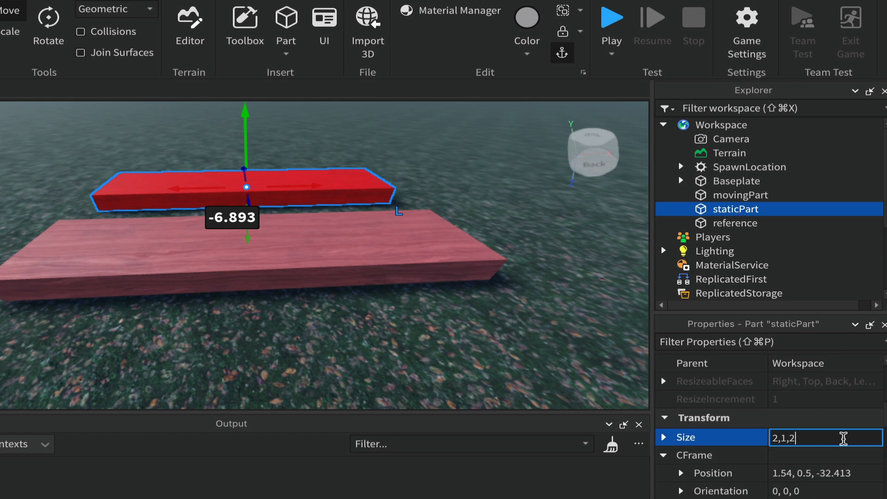
key("Return")
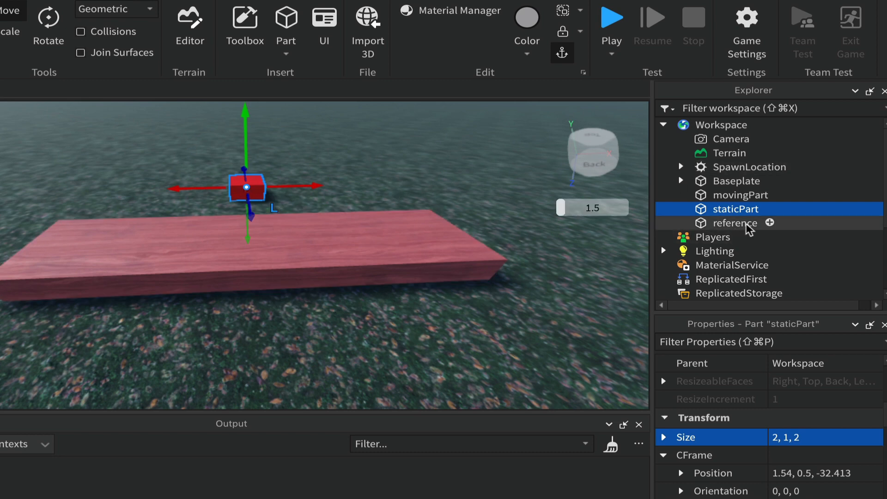
- Group movingPart and staticPart together as a model
right_click_drag(537, 297, 537, 292)
key("s")
key("q")
key("e")
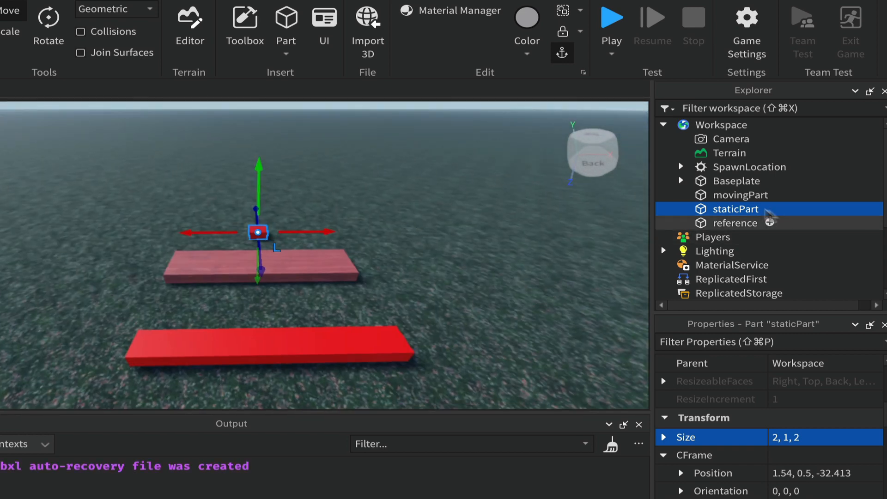
left_click(745, 196)
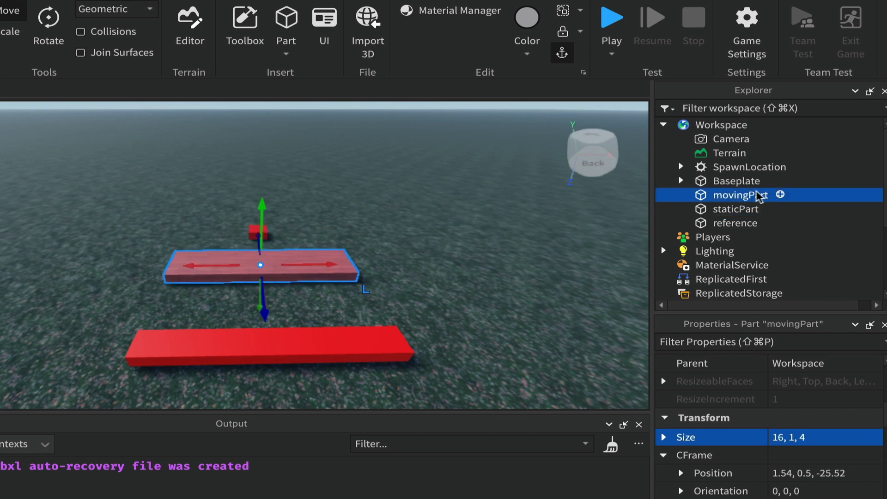
left_click(735, 211, "shift")
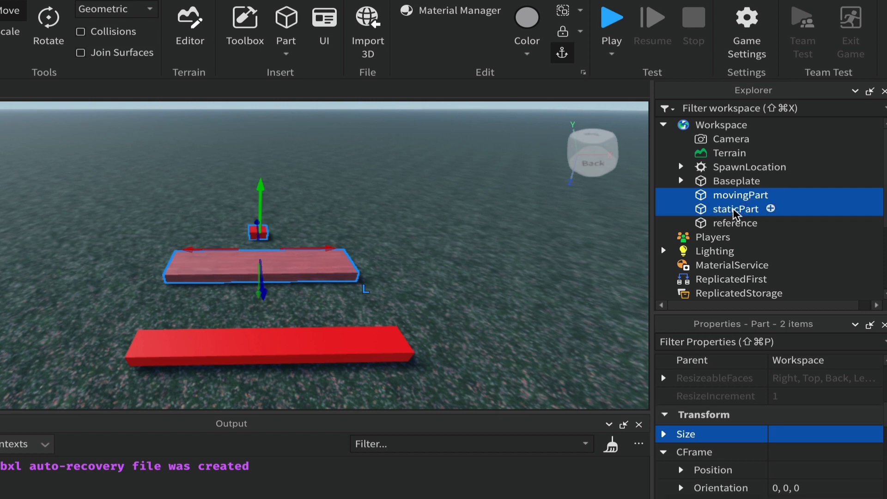
right_click(733, 209)
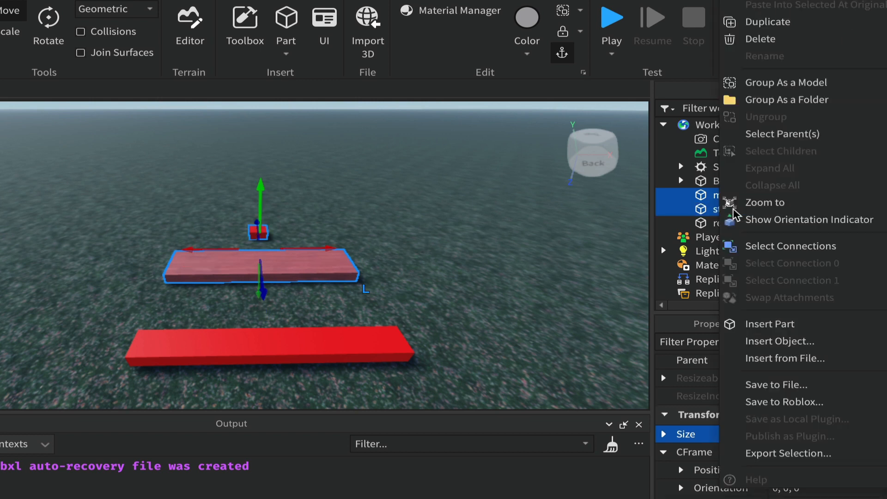
left_click(810, 84)
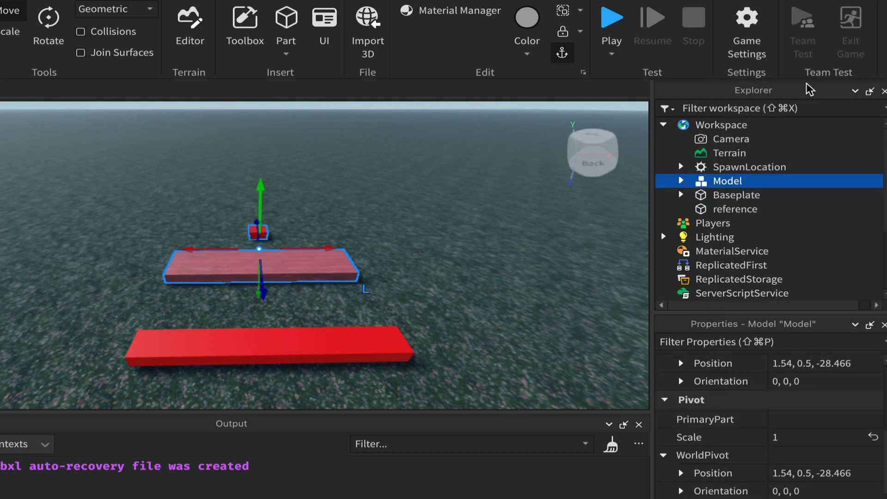
- Rename the new model as movingPlatformModel and expand it to show its two parts, leaving nothing selected
double_click(732, 183)
type("m")
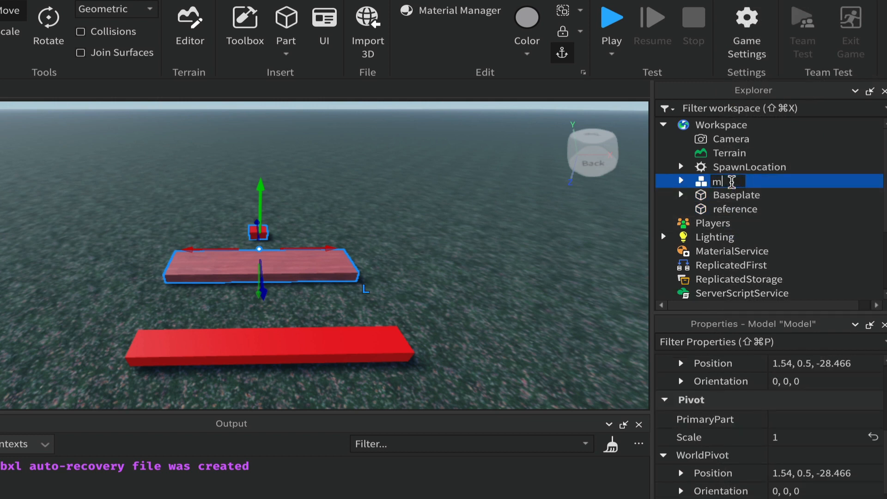
type("ovingPlatformModel")
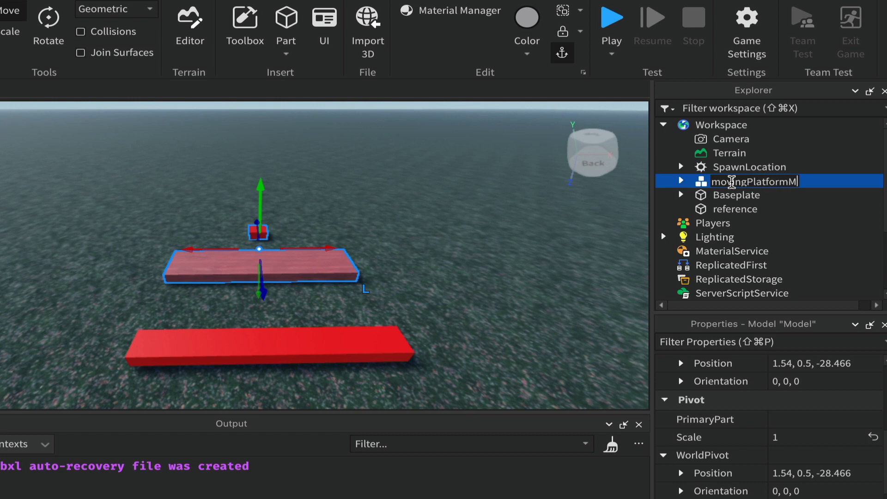
key("Return")
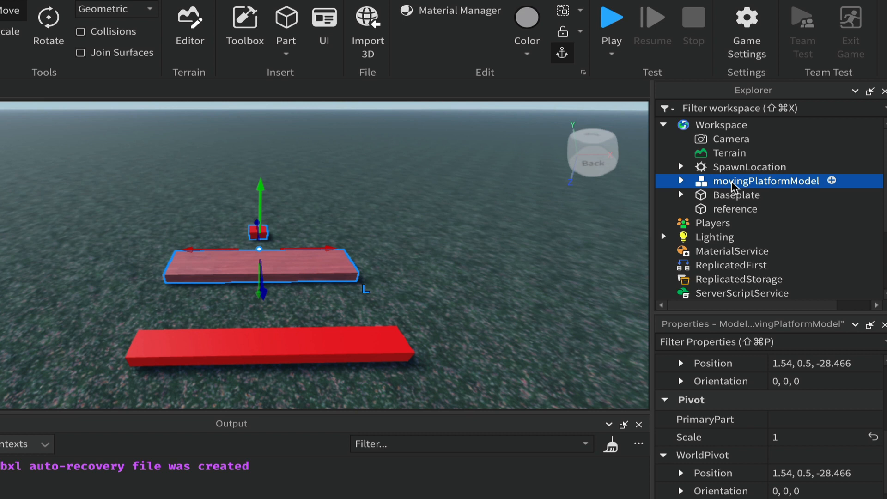
left_click(681, 181)
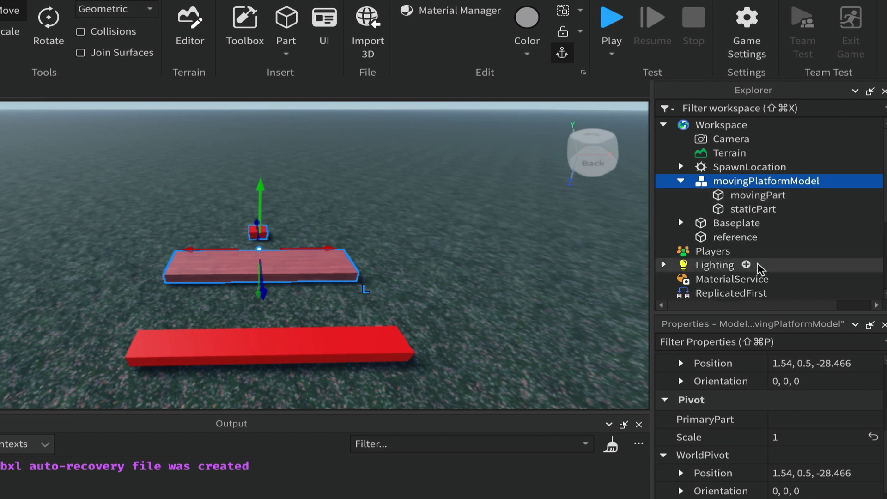
left_click(457, 268)
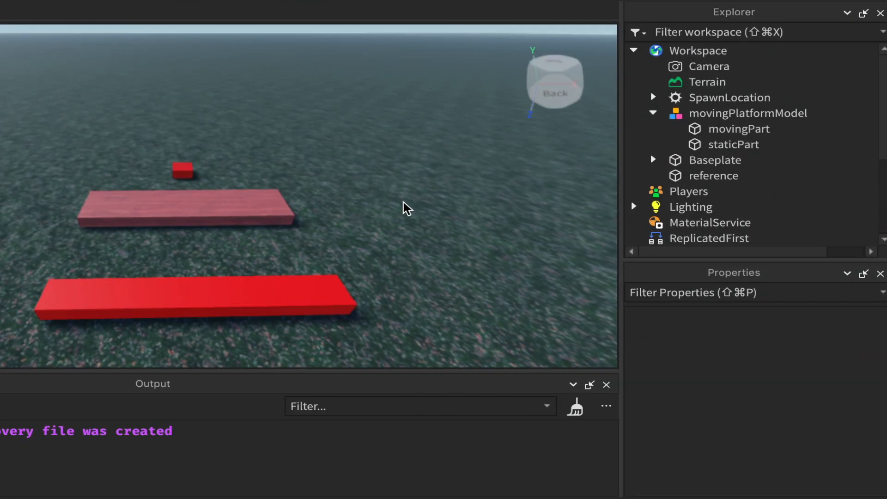
- Show the orientation indicators for both movingPart and staticPart, and clear the selection
right_click_drag(403, 202, 403, 202)
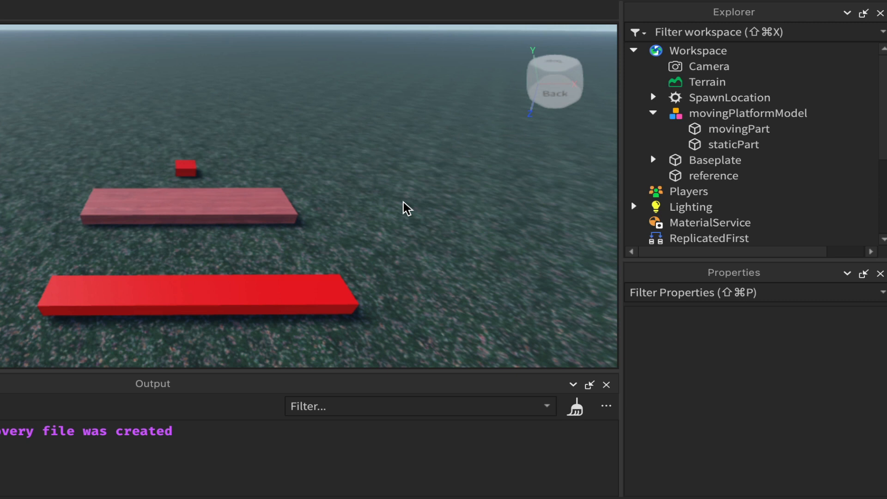
key("w")
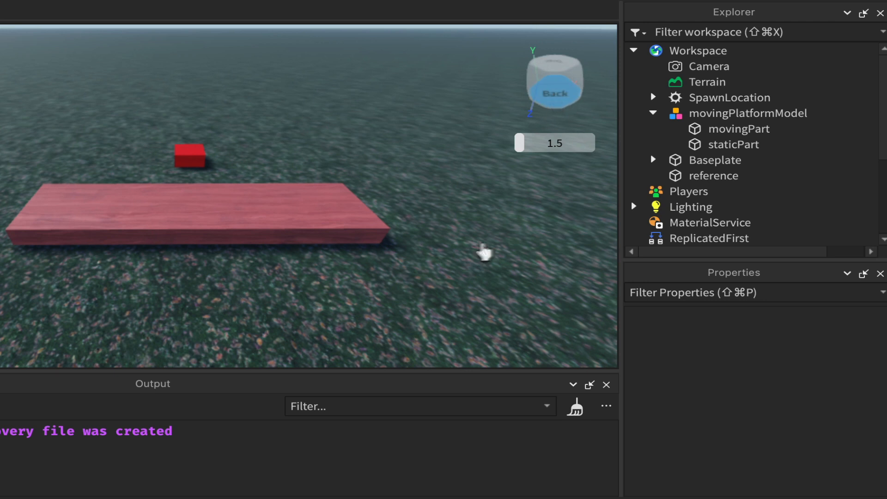
left_click(728, 129)
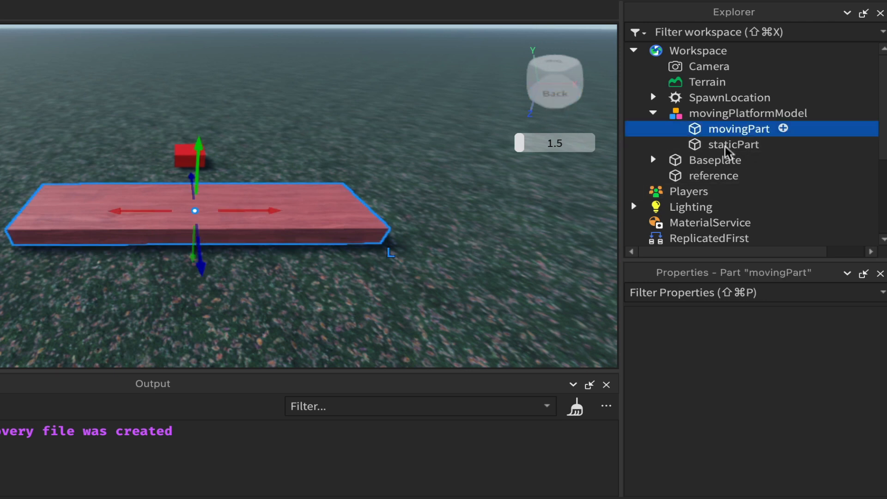
left_click(728, 146, "shift")
right_click(725, 147)
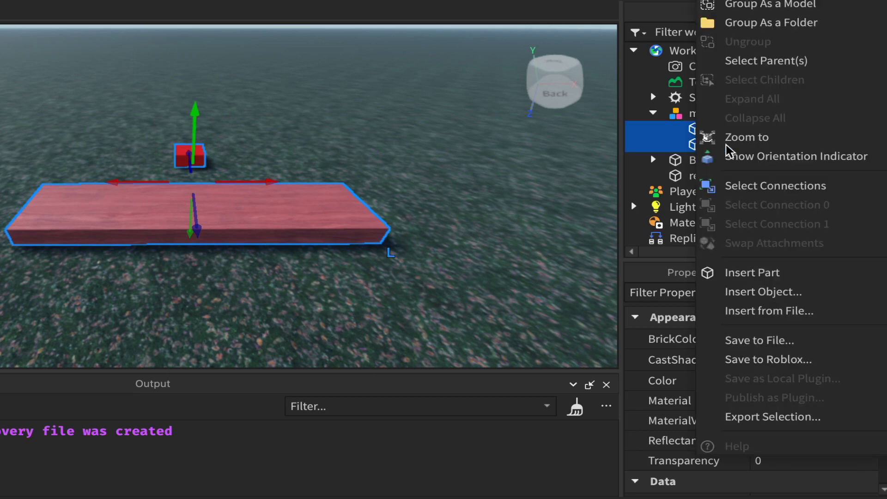
left_click(796, 157)
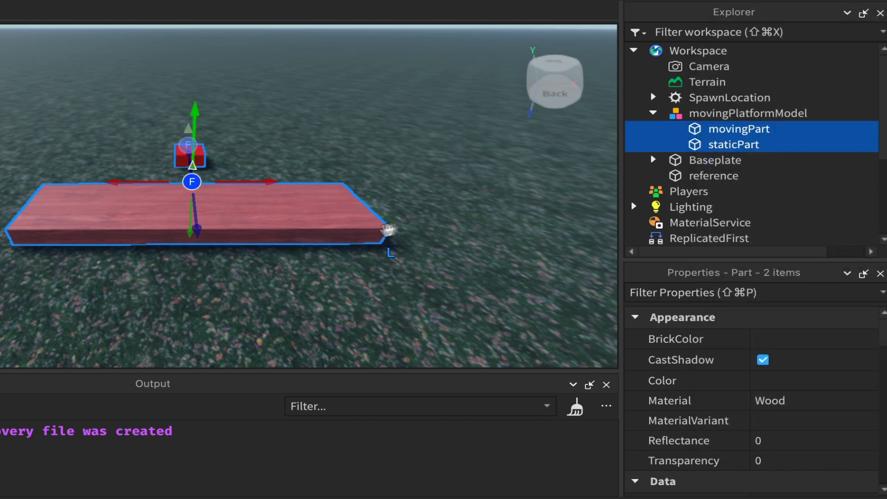
left_click(467, 205)
- Insert a PrismaticConstraint into staticPart inside movingPlatformModel
right_click_drag(453, 192, 461, 196)
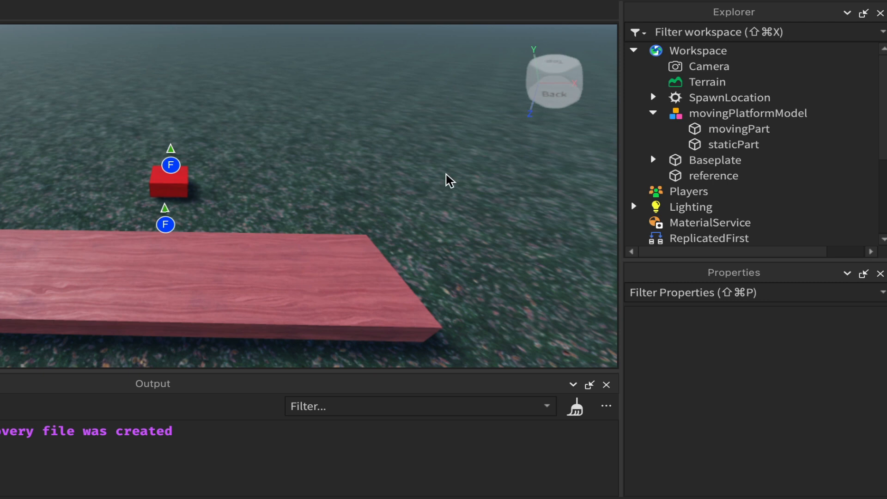
left_click(738, 151)
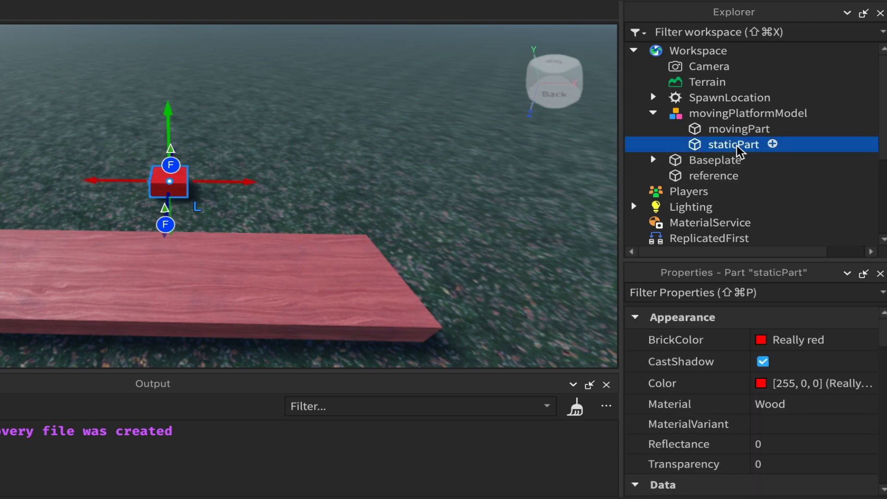
left_click(773, 144)
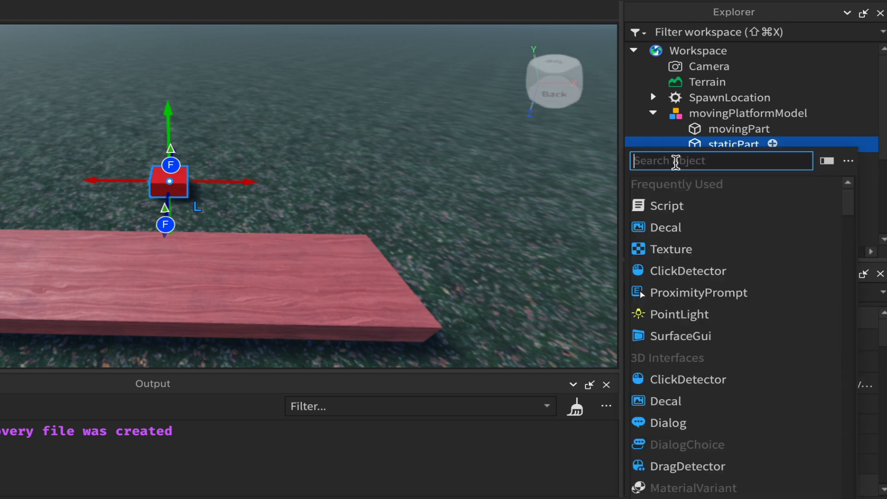
type("pr")
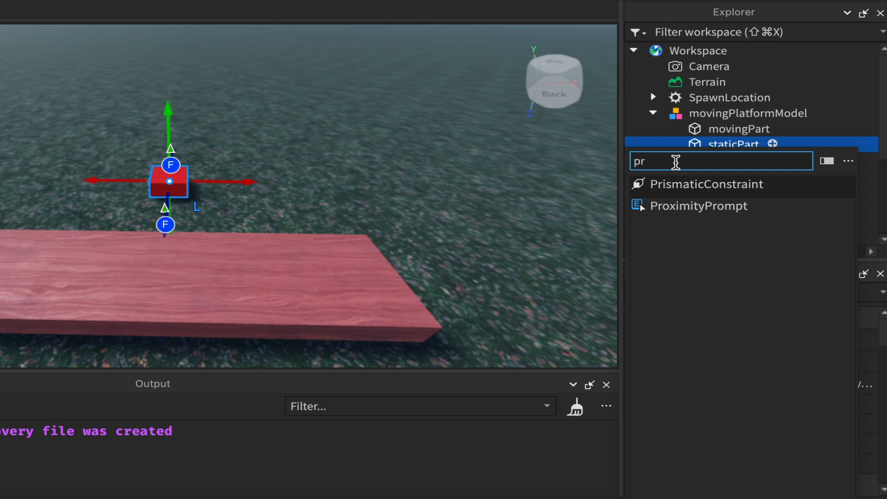
type("i")
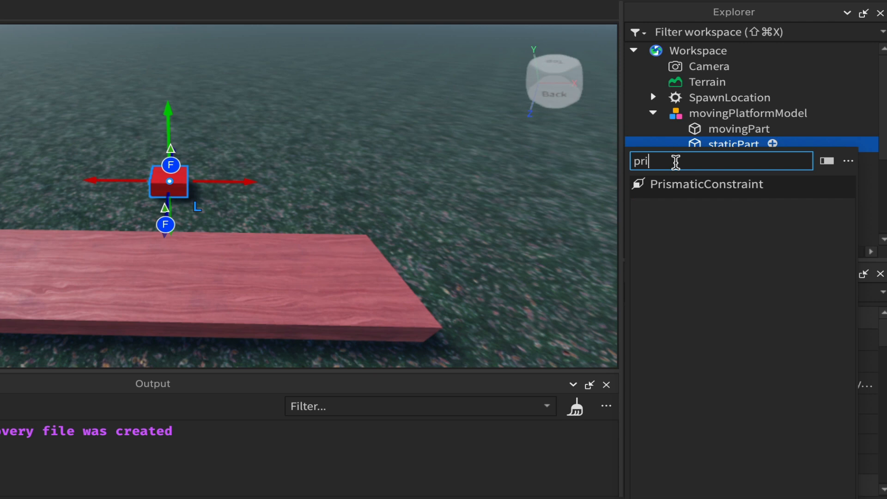
left_click(695, 186)
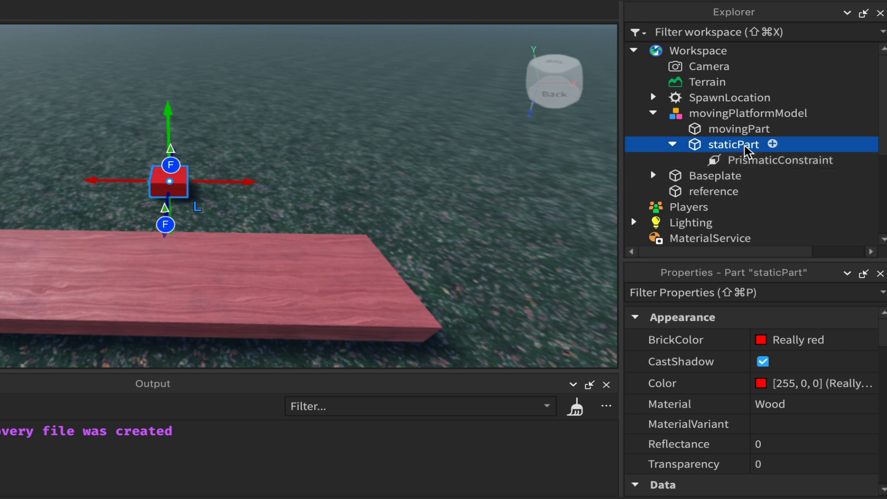
- Make the PrismaticConstraint in staticPart visible and bring its attachment properties into view
left_click(767, 162)
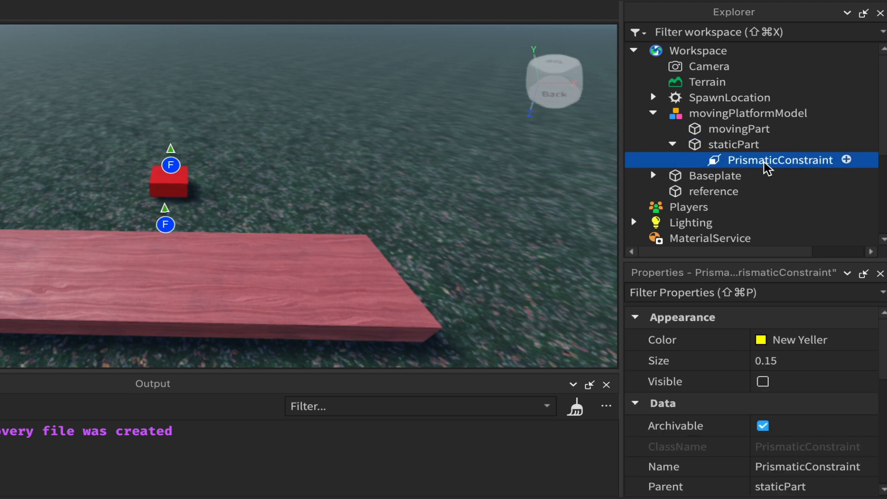
left_click_drag(619, 174, 581, 174)
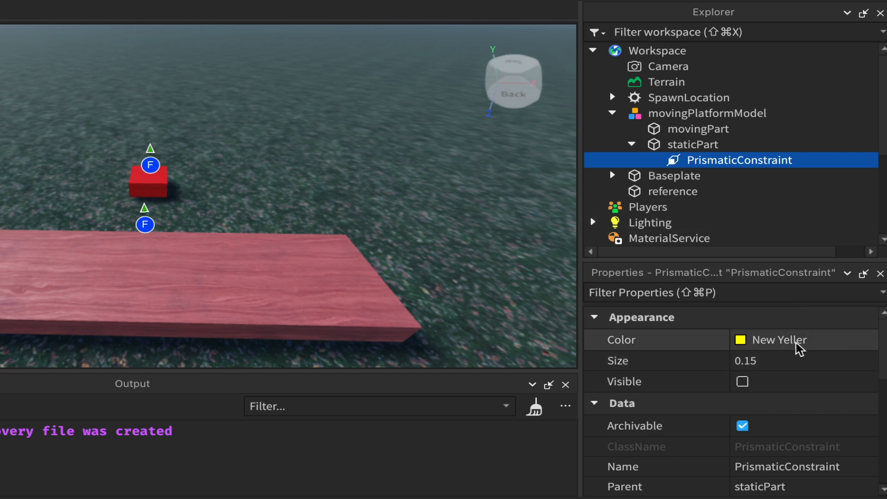
scroll(799, 349, "down", 3)
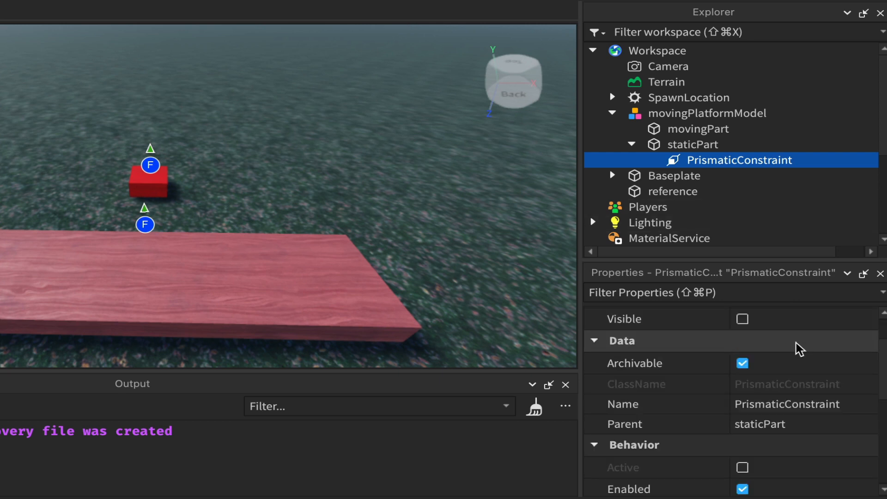
left_click(742, 319)
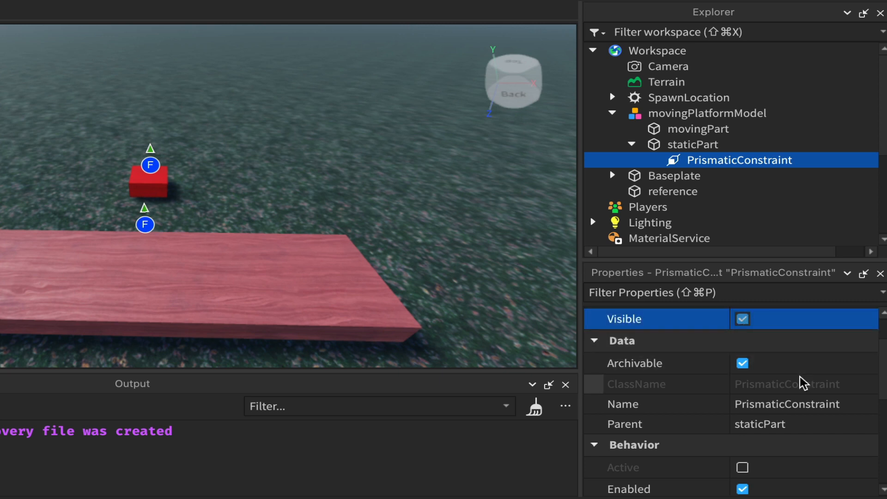
scroll(803, 383, "down", 3)
scroll(804, 383, "down", 3)
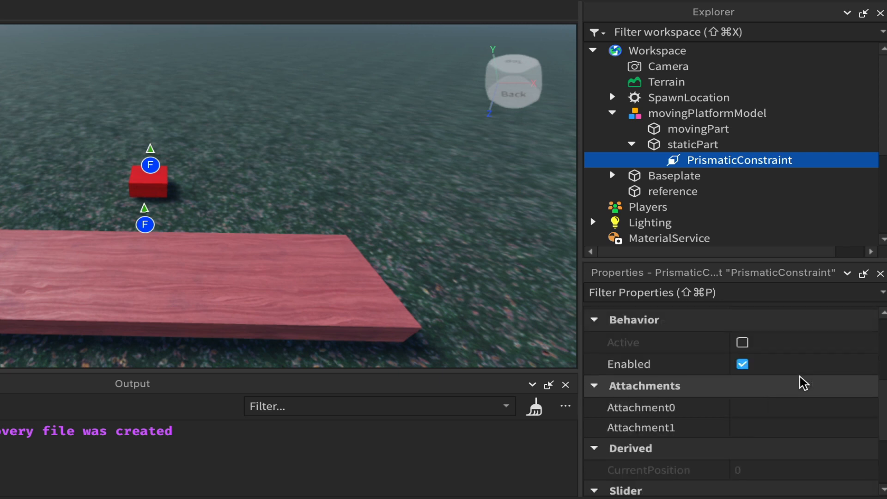
scroll(804, 382, "down", 3)
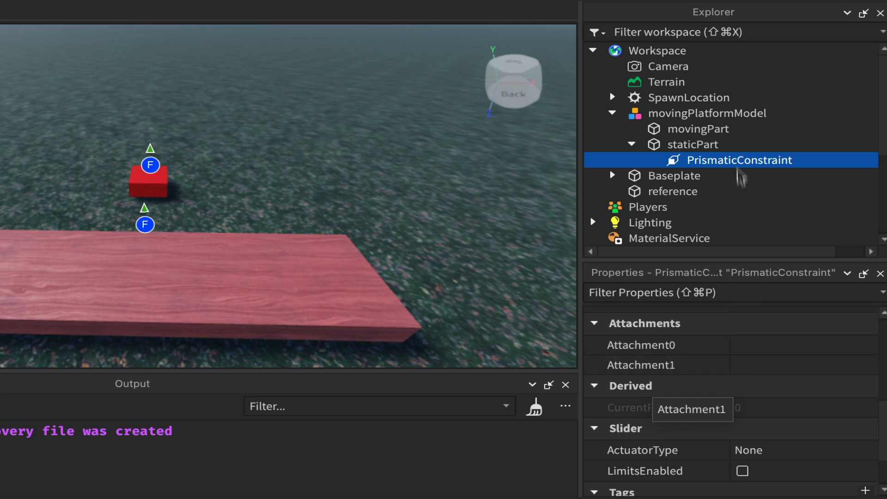
- Insert an Attachment into staticPart
left_click(682, 147)
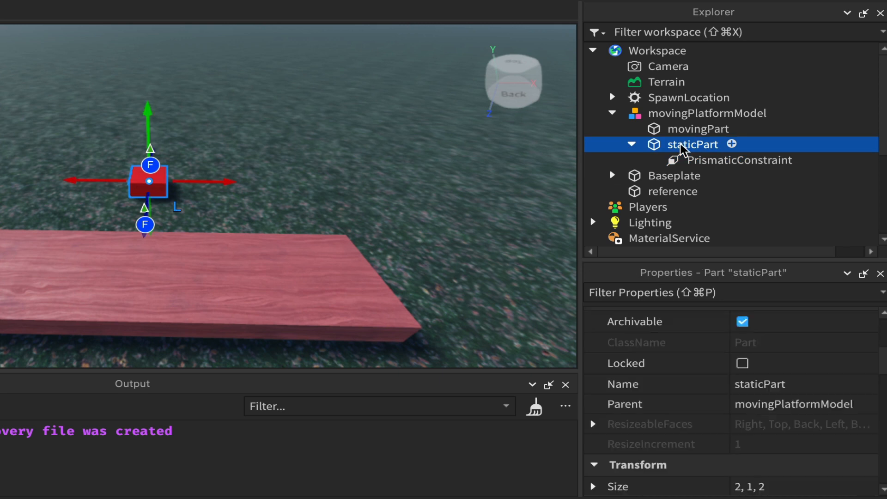
left_click(733, 145)
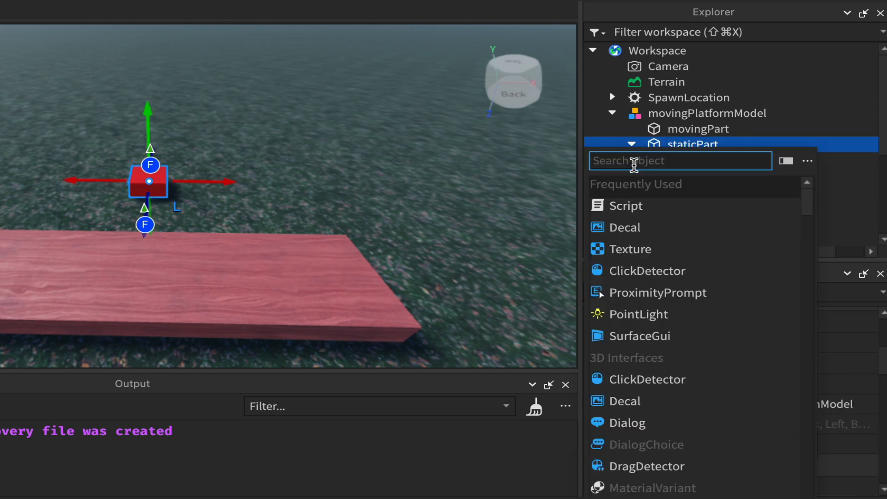
type("at")
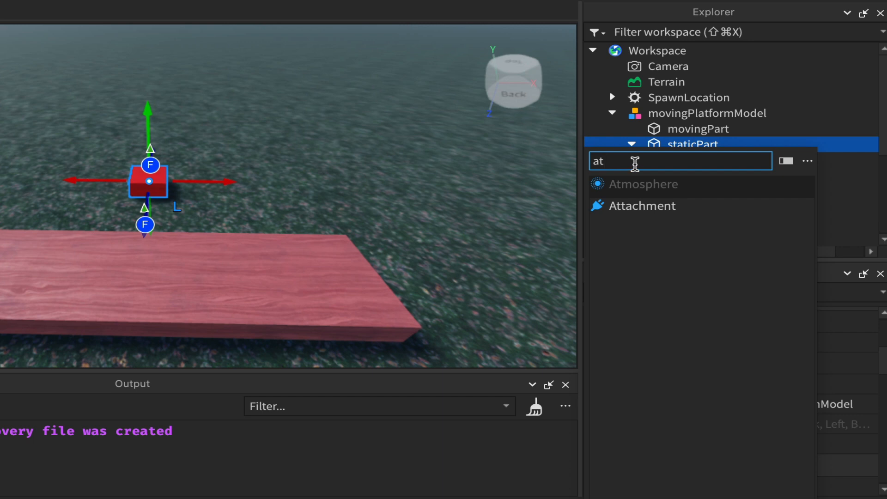
left_click(627, 208)
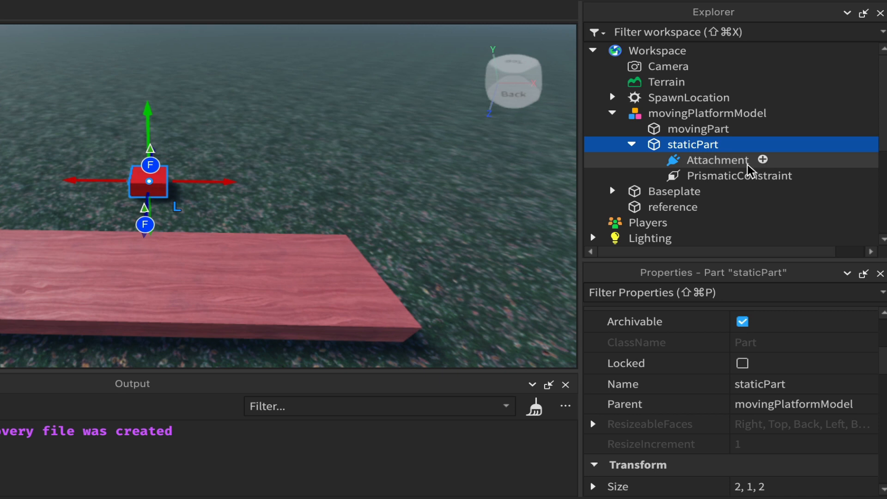
- Rename staticPart's attachment as Attachment0 and check the attachment properties of the PrismaticConstraint
left_click(747, 164)
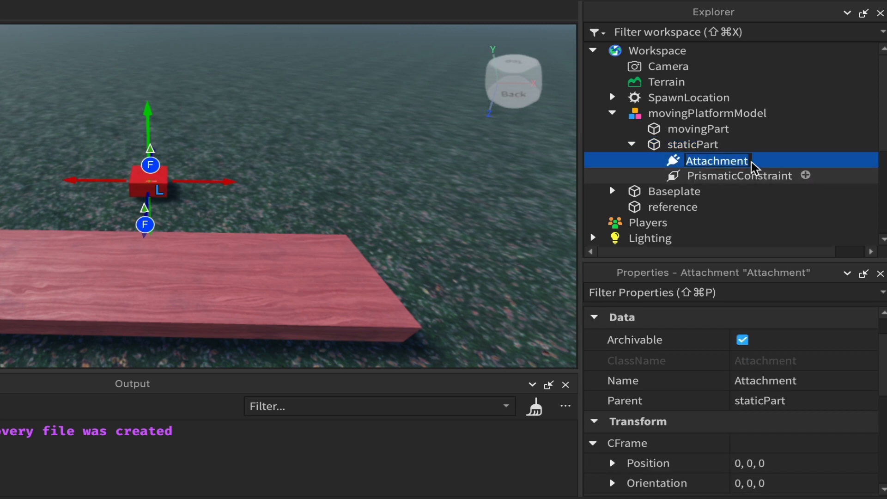
left_click(747, 159)
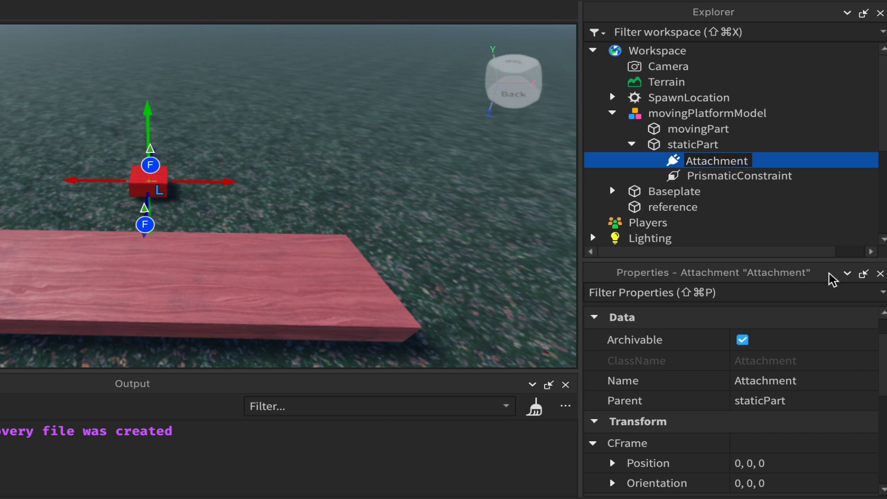
type("0")
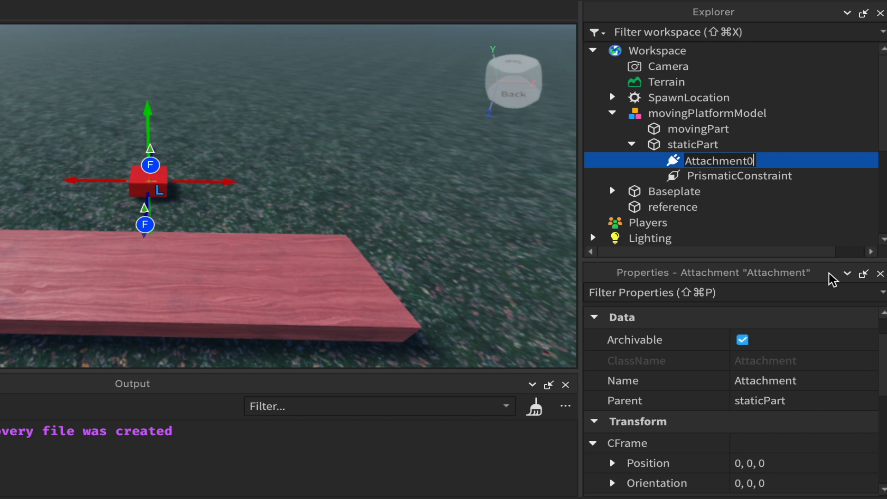
key("Return")
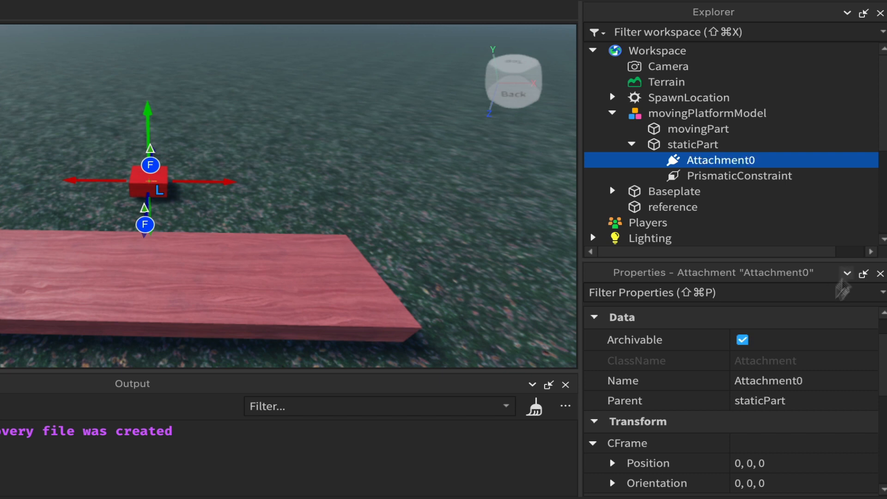
scroll(809, 391, "down", 6)
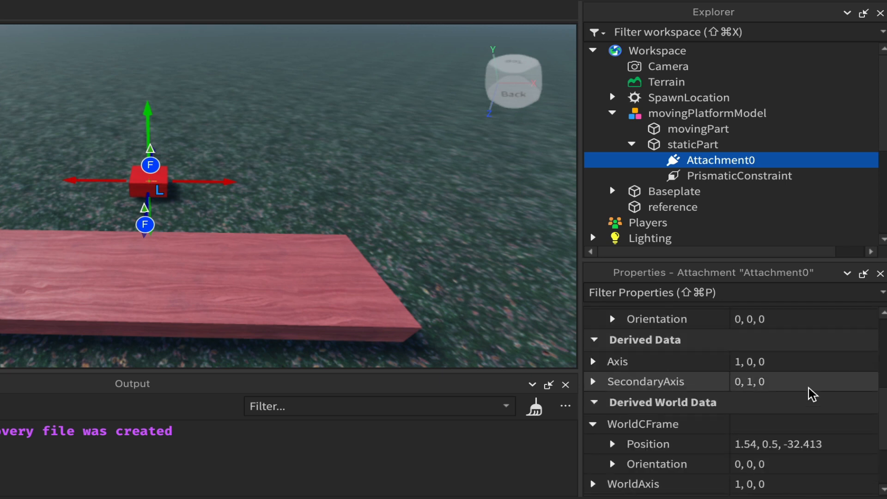
left_click(748, 181)
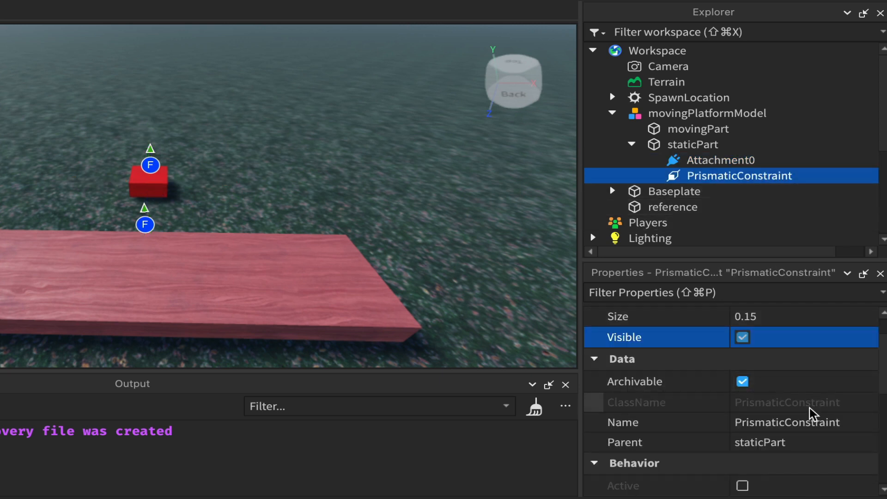
scroll(812, 412, "down", 3)
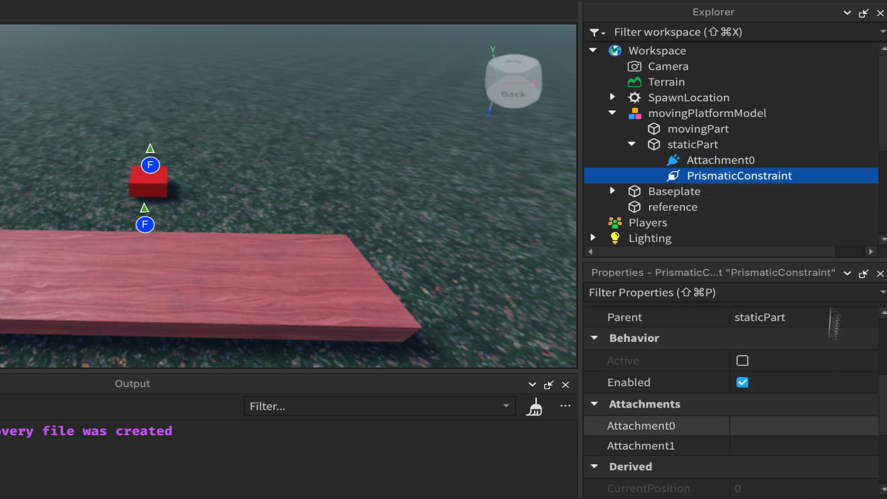
- Insert an Attachment into movingPart
left_click(698, 131)
left_click(742, 129)
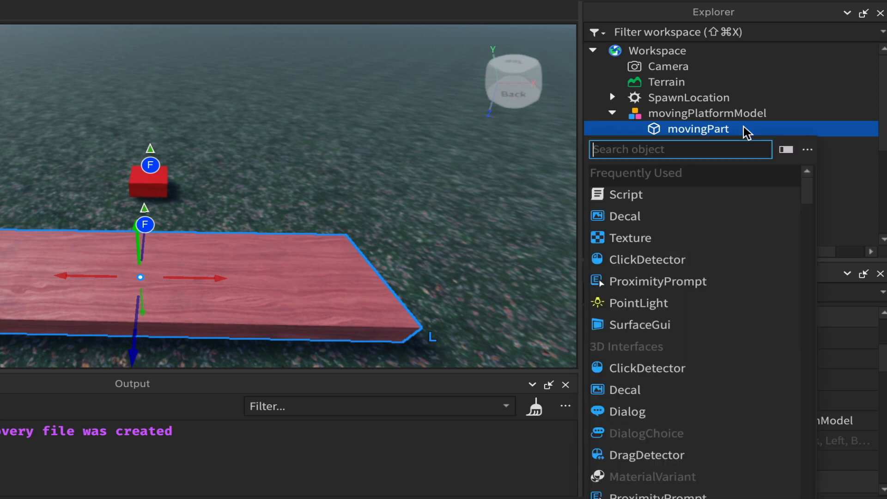
type("at")
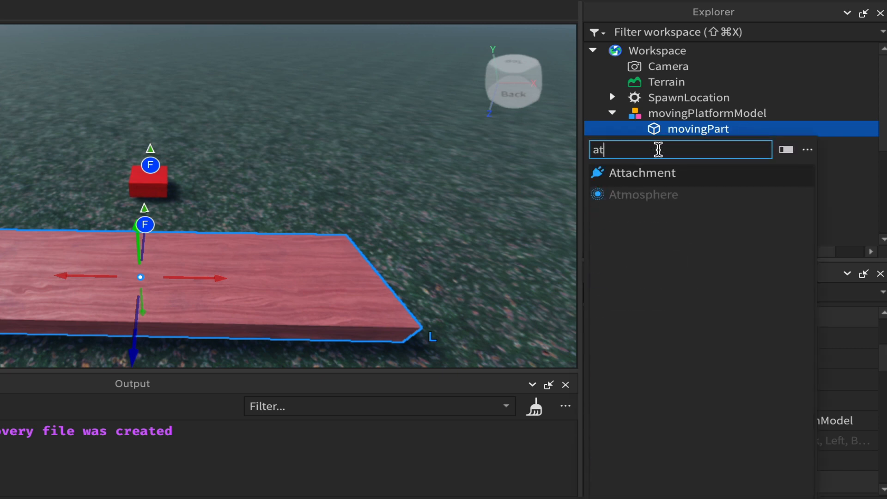
left_click(628, 177)
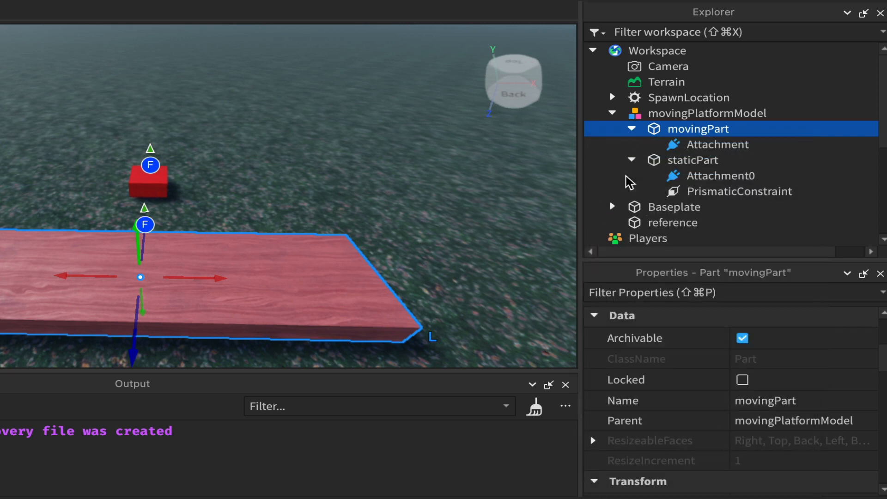
- Rename movingPart's attachment as Attachment1
left_click(750, 146)
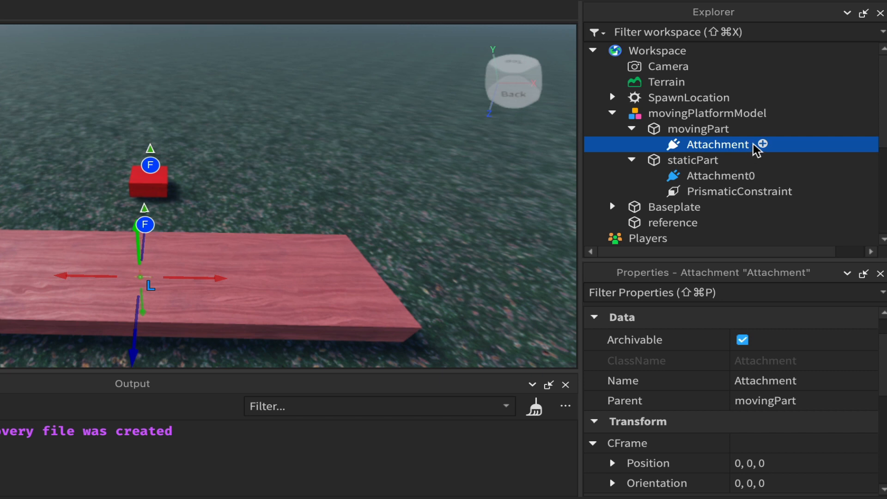
left_click(756, 149)
left_click(749, 145)
type("1")
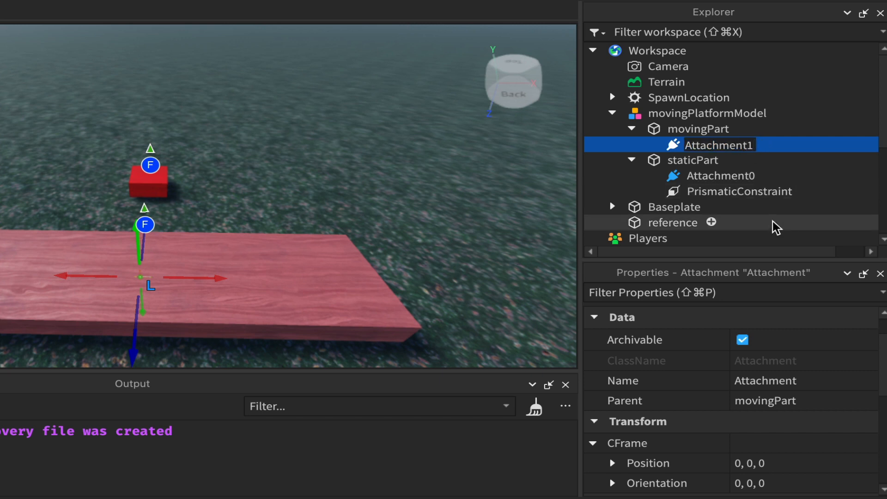
key("Return")
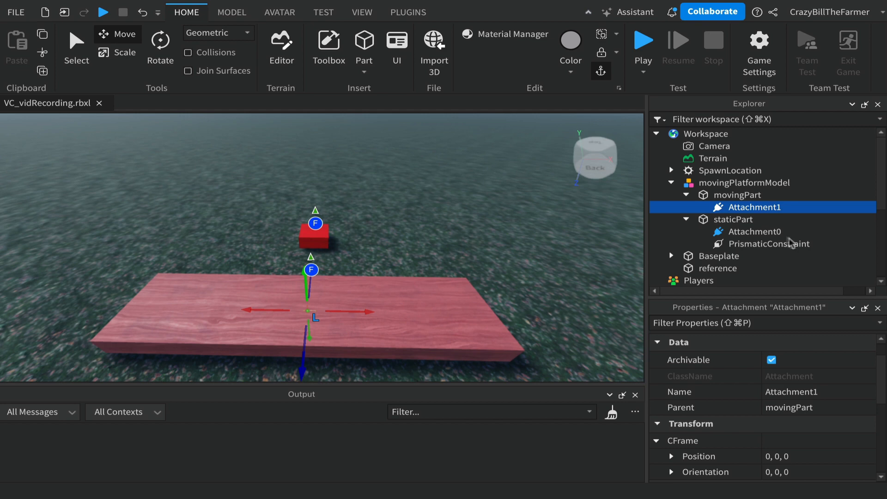
- Assign staticPart's Attachment0 and movingPart's Attachment1 to the matching attachment properties of the PrismaticConstraint
left_click(758, 245)
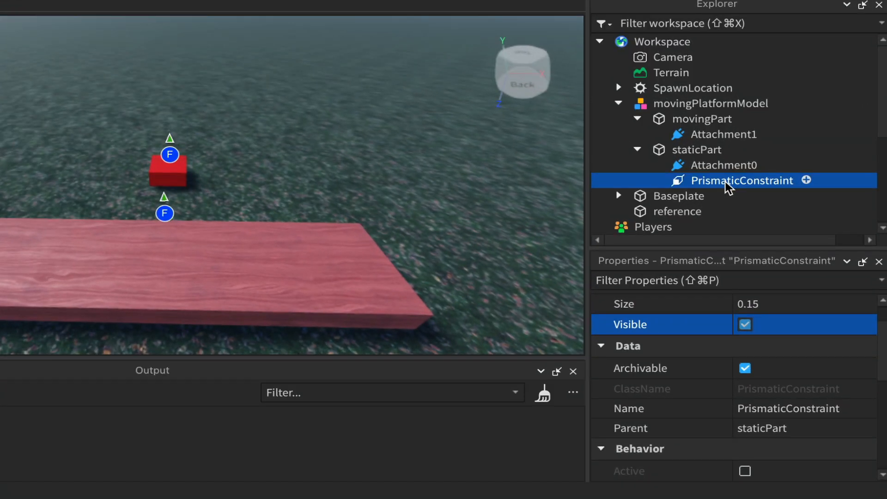
scroll(793, 355, "down", 3)
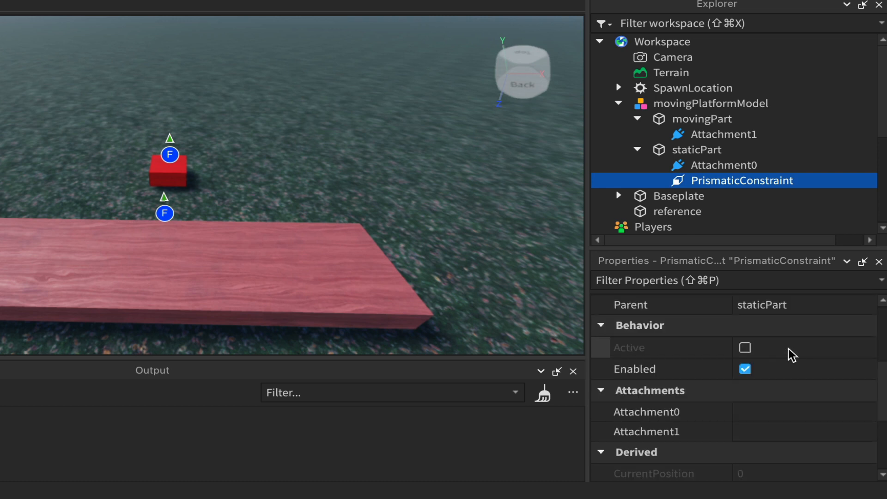
scroll(793, 355, "down", 2)
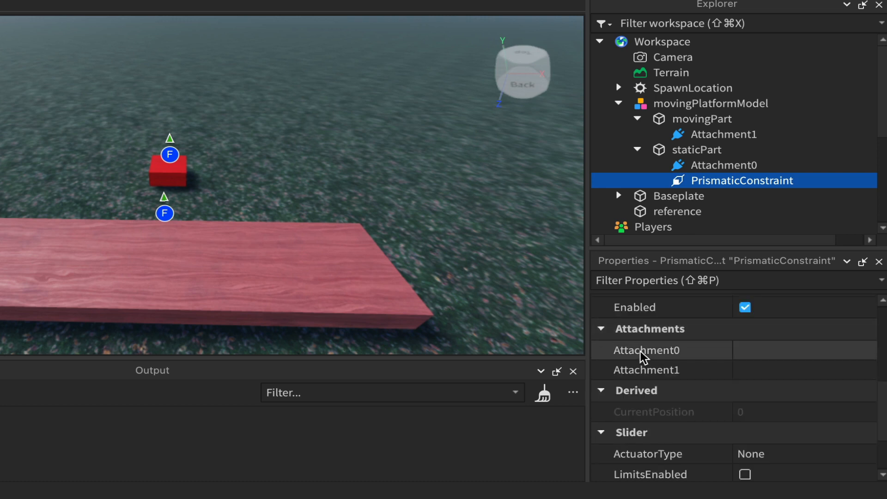
left_click(767, 353)
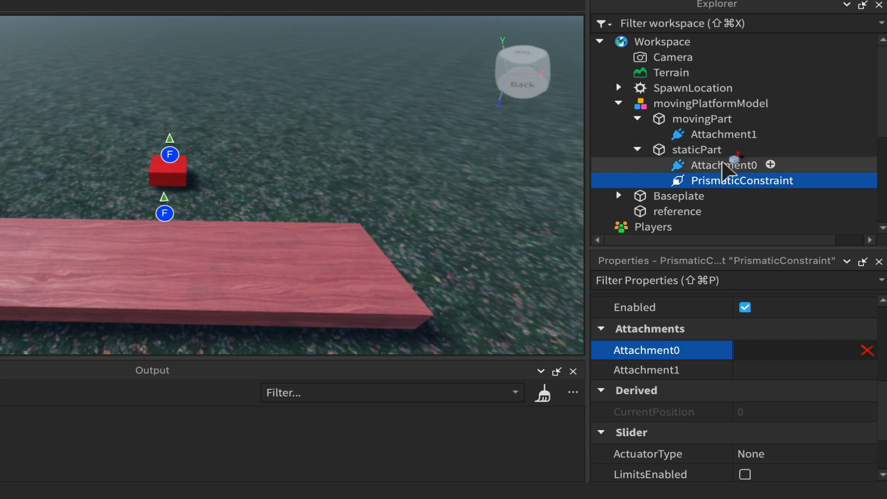
left_click(724, 165)
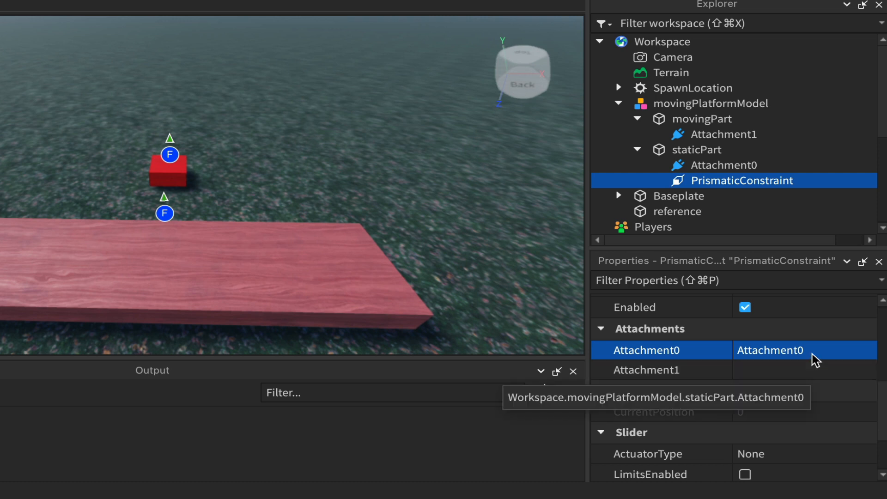
left_click(776, 372)
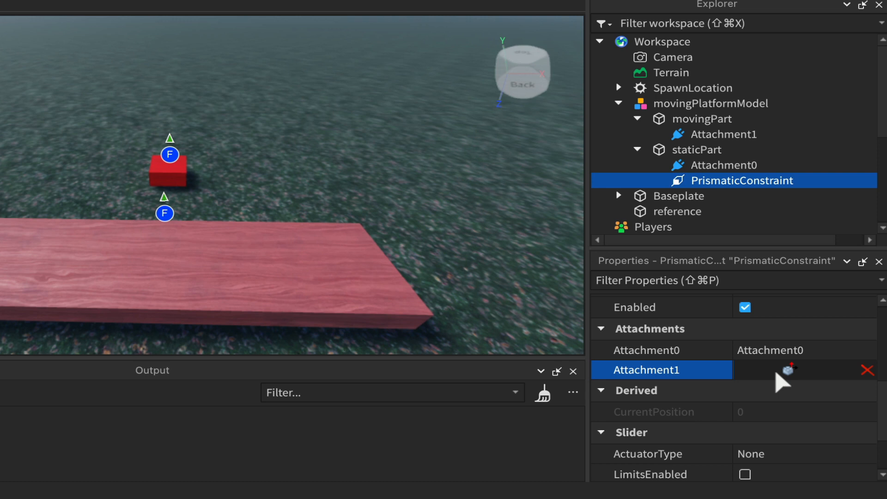
left_click(720, 137)
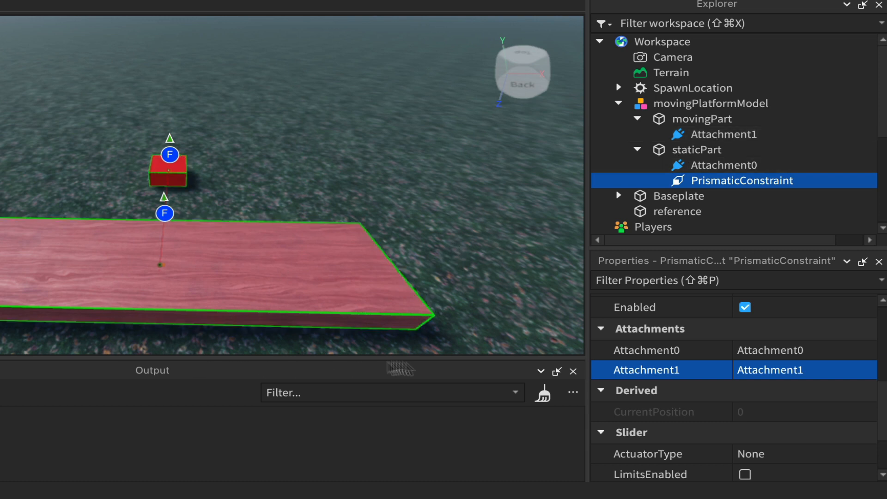
- Close the Output window and examine the constraint between the small red block and the platform up close
left_click(574, 372)
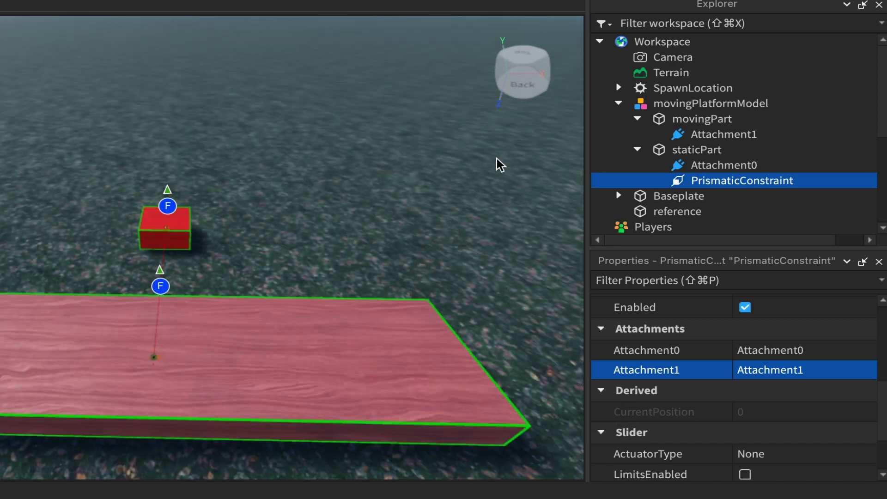
right_click_drag(421, 194, 422, 200)
key("w")
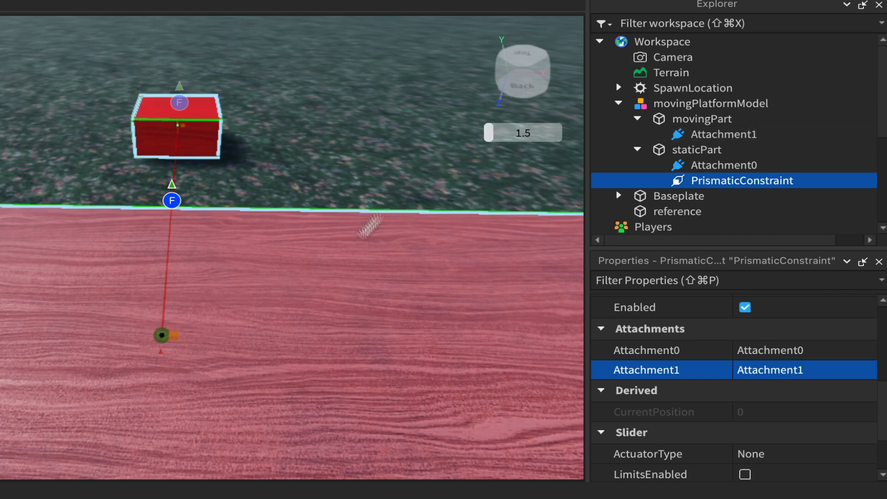
right_click_drag(418, 159, 415, 153)
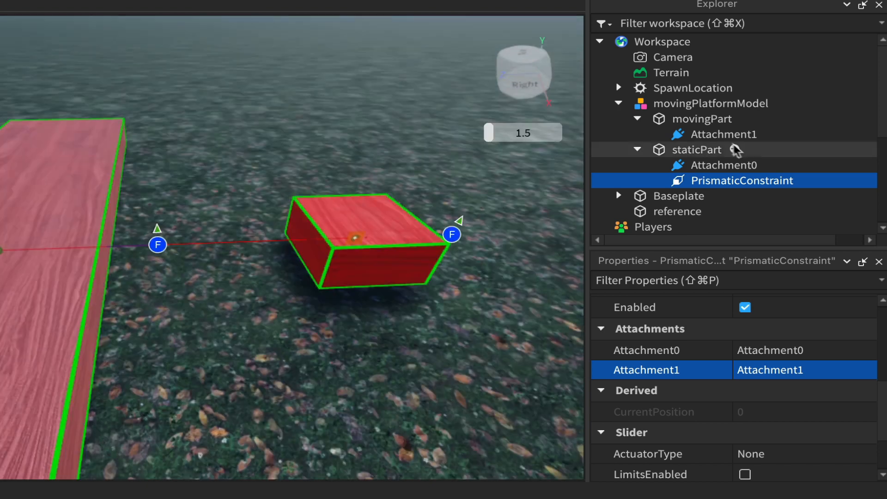
- Examine the direction arrows of movingPart's Attachment1 up close, using the Select tool to hide the move handles
left_click(717, 134)
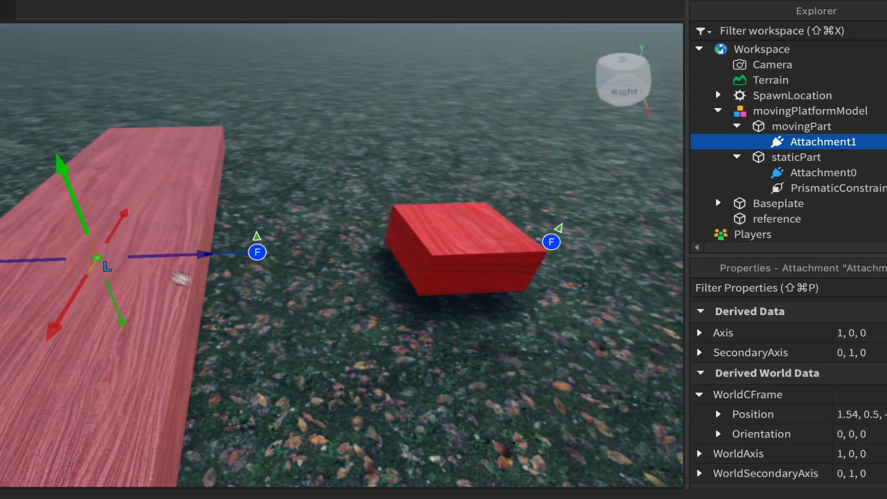
key("a")
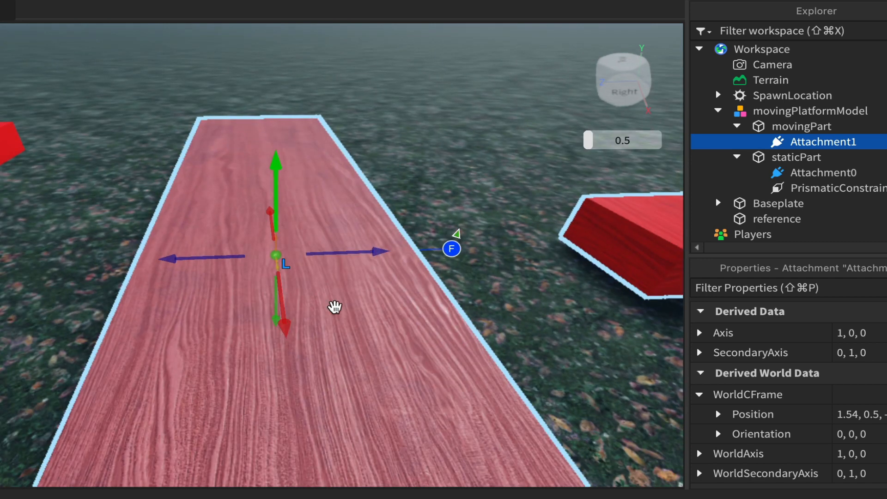
key("w")
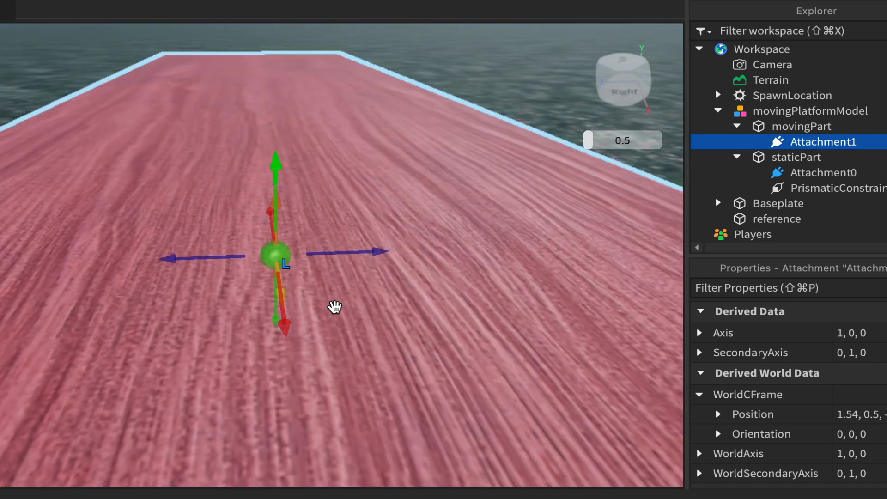
right_click(335, 307)
left_click(149, 142)
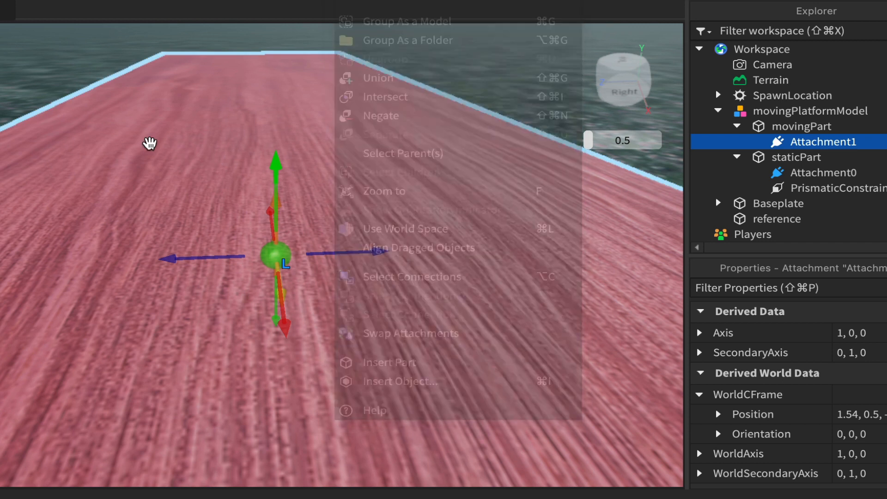
left_click(825, 144)
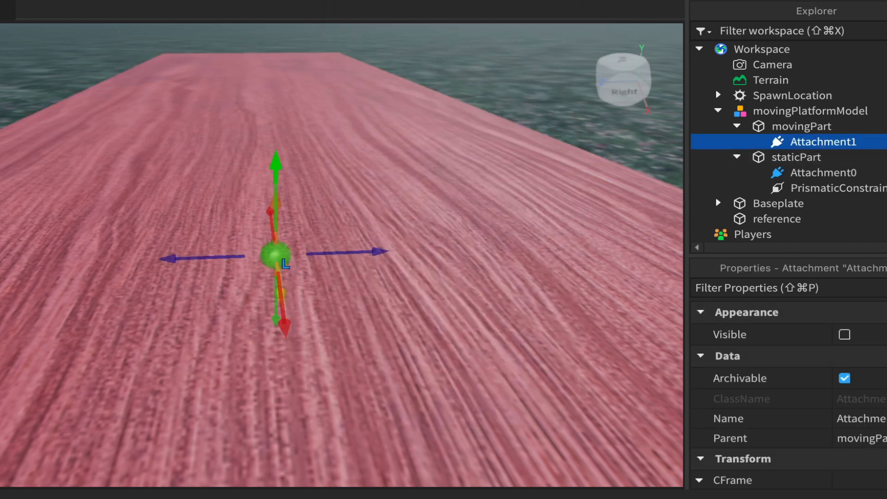
key("super+1")
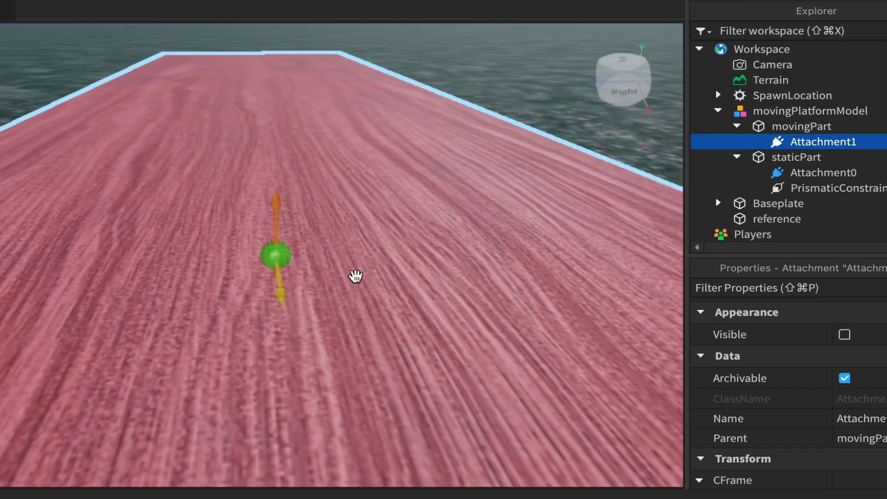
right_click_drag(355, 277, 355, 276)
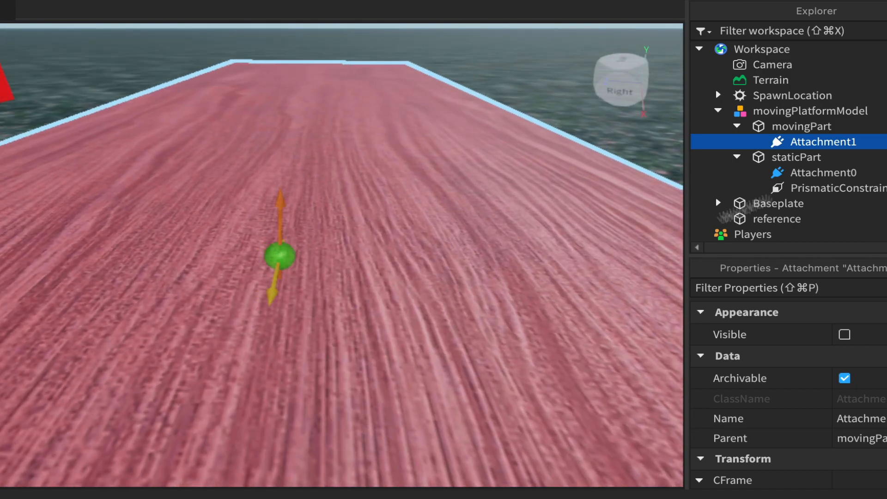
- Examine the direction arrows of staticPart's Attachment0 up close and its alignment with movingPart from behind the platform
left_click(810, 173)
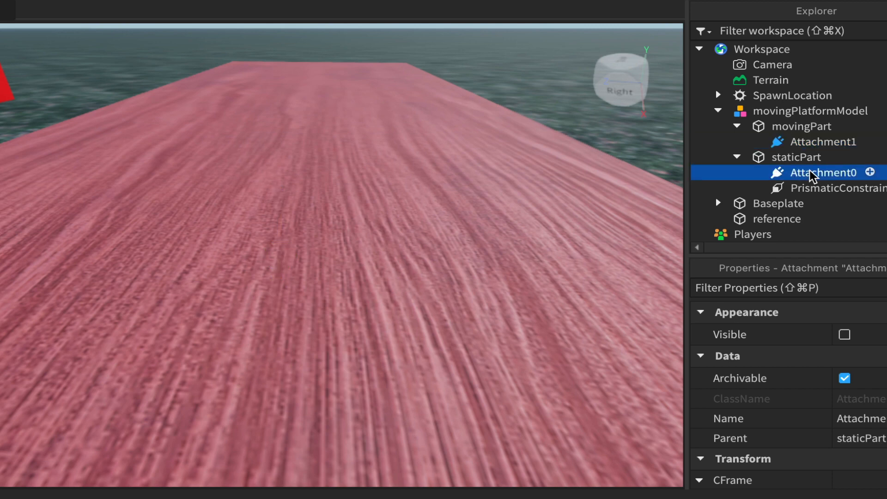
key("f")
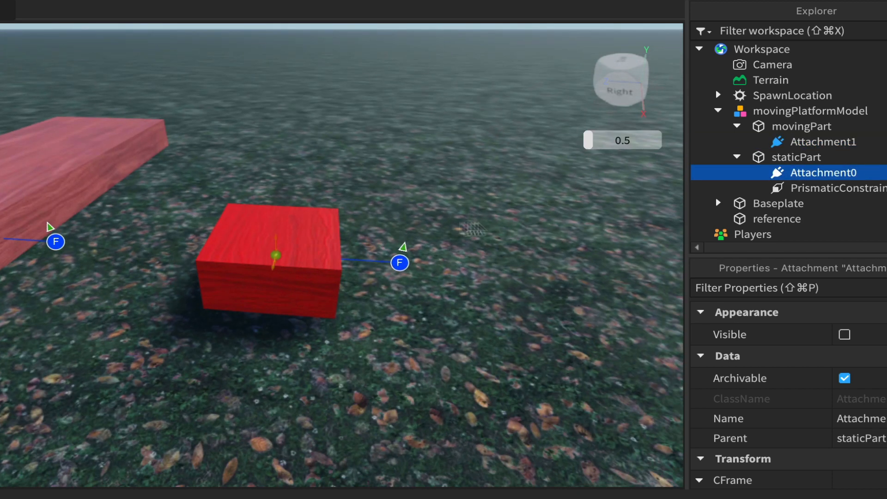
scroll(452, 224, "up", 3)
scroll(452, 225, "up", 5)
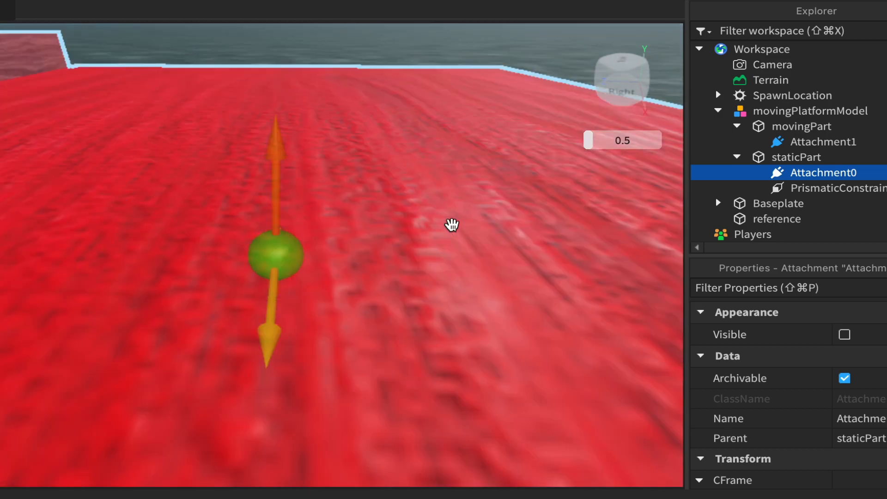
right_click_drag(452, 224, 453, 225)
scroll(453, 225, "down", 10)
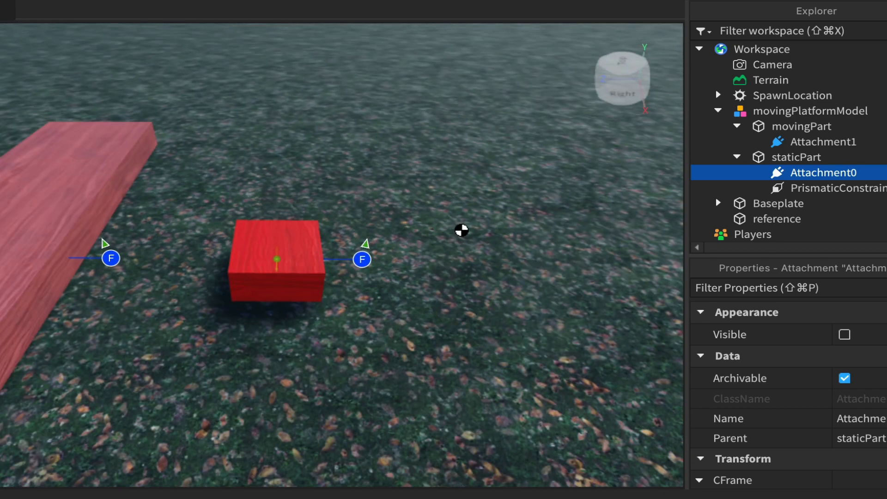
right_click_drag(453, 225, 453, 225)
mouse_move(629, 87)
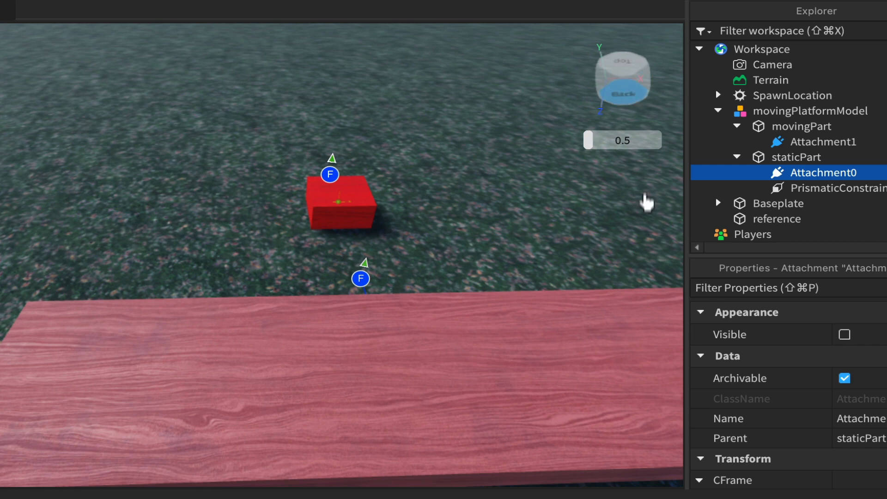
right_click_drag(633, 200, 634, 201)
right_click_drag(422, 423, 422, 423)
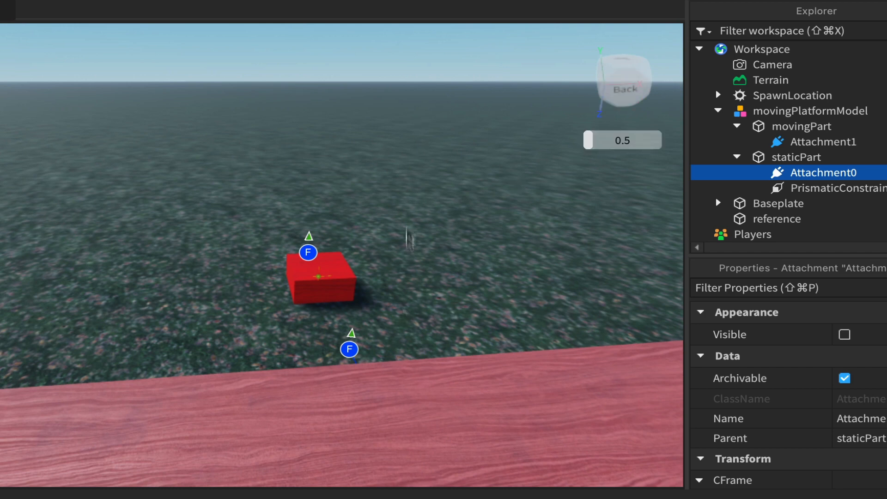
key("s")
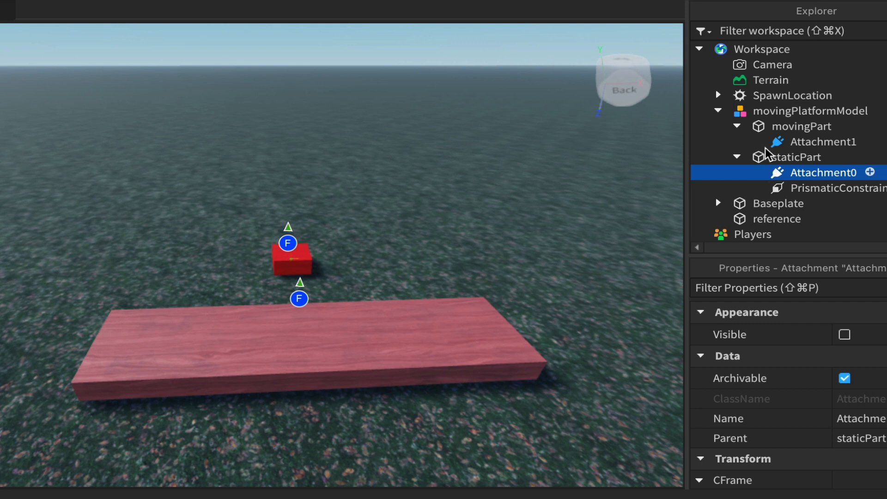
- Move movingPart about 0.19 along its X axis, about 1.09 up and about 0.04 along its Z axis
left_click(797, 127)
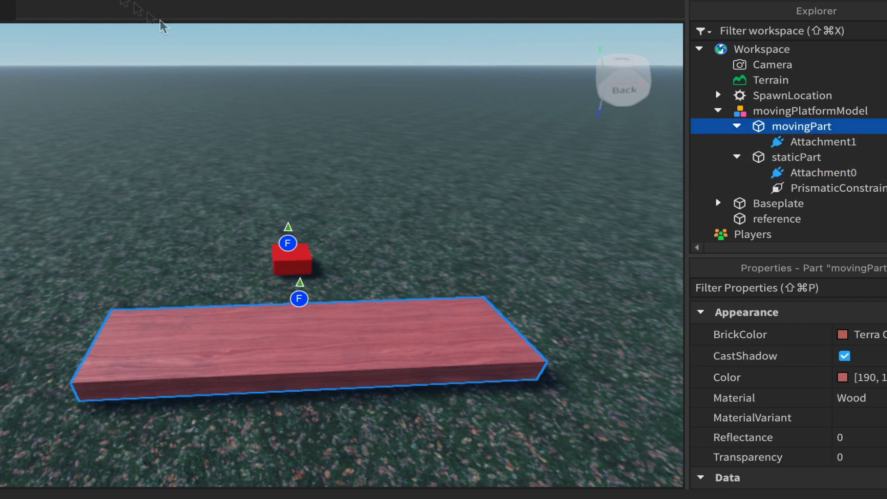
key("super+2")
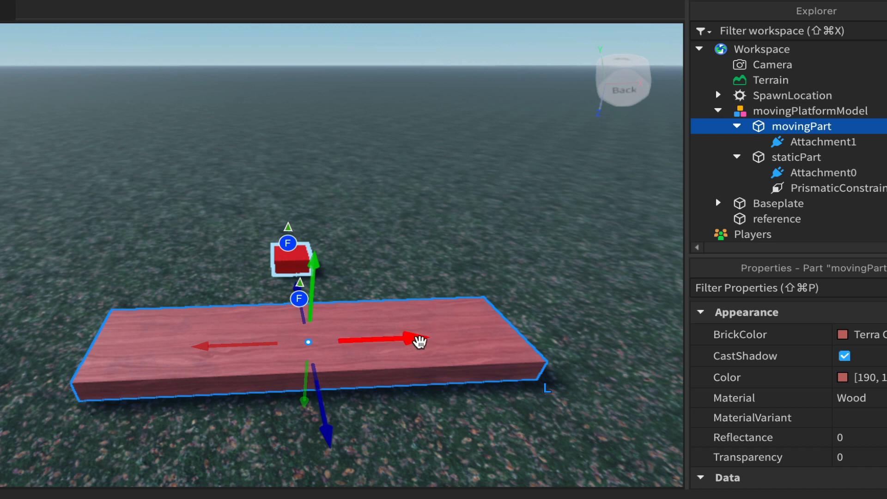
left_click_drag(398, 338, 341, 331)
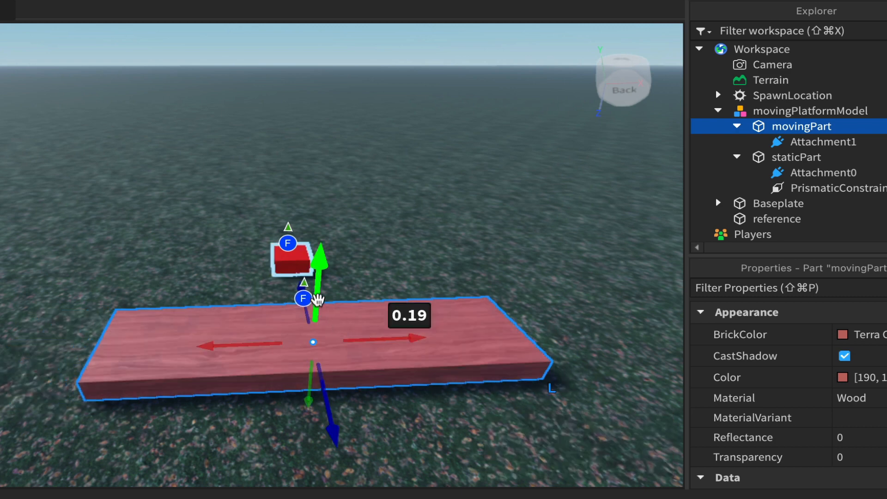
left_click_drag(318, 297, 317, 278)
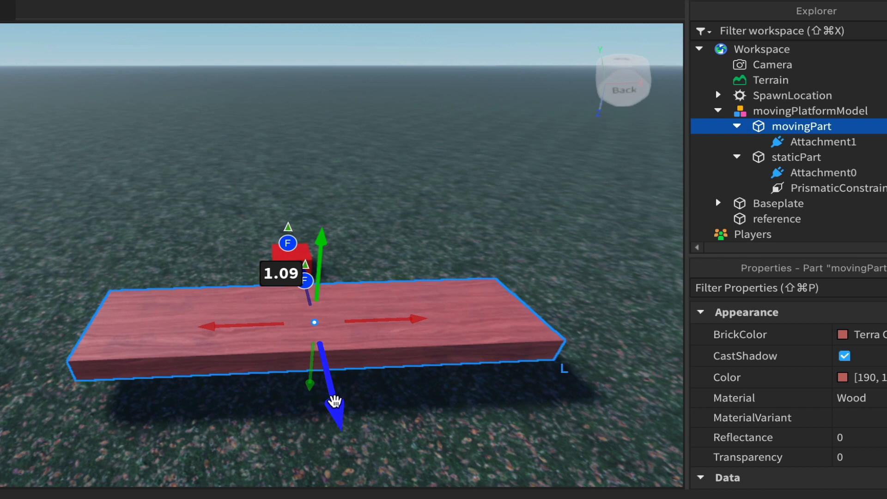
mouse_move(335, 402)
left_mouse_down()
mouse_move(306, 245)
mouse_move(324, 404)
left_mouse_up()
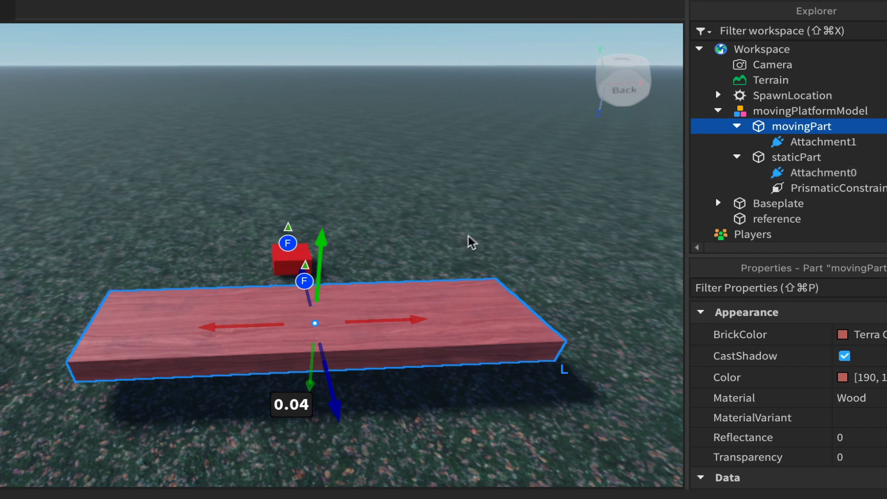
- Widen the Explorer and Properties area and set the PrismaticConstraint's ActuatorType to Servo
right_click_drag(470, 235, 471, 242)
left_click(832, 188)
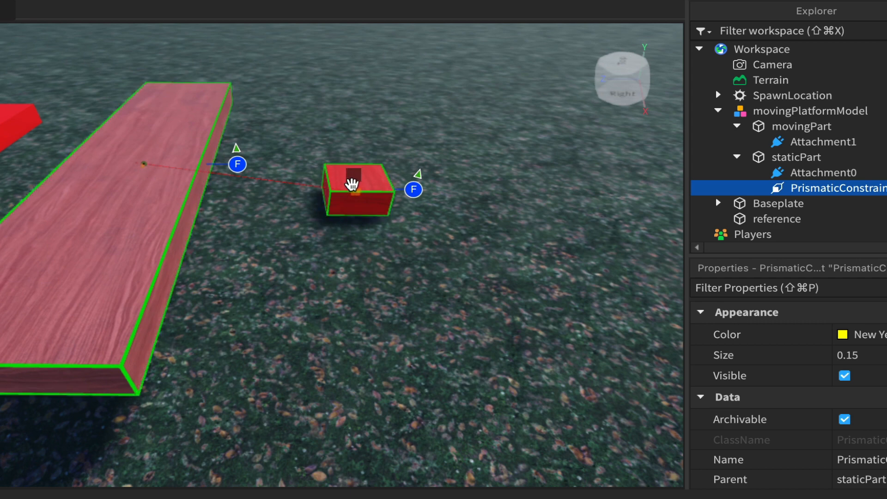
right_click_drag(282, 238, 281, 238)
scroll(282, 238, "up", 3)
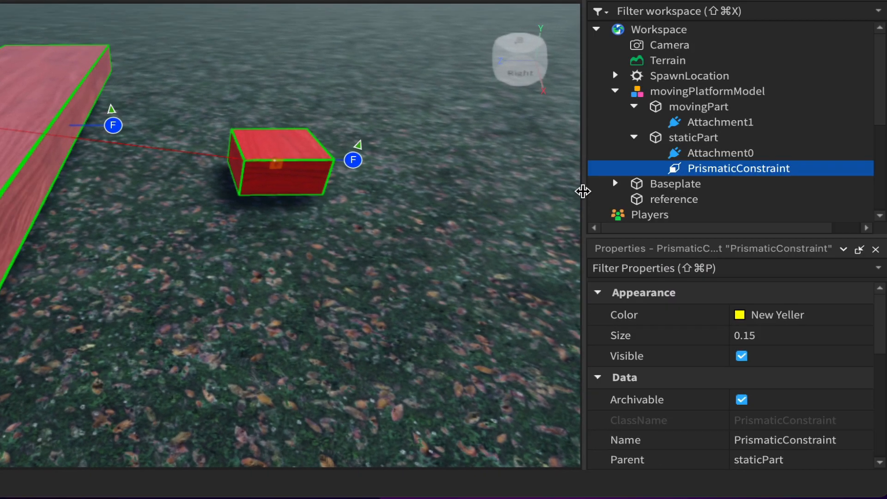
left_click_drag(584, 191, 519, 197)
scroll(833, 367, "down", 5)
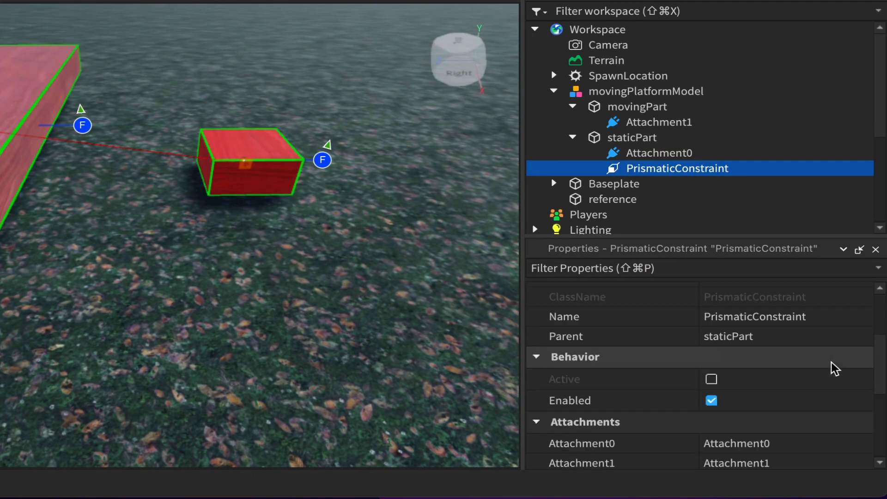
scroll(833, 368, "down", 4)
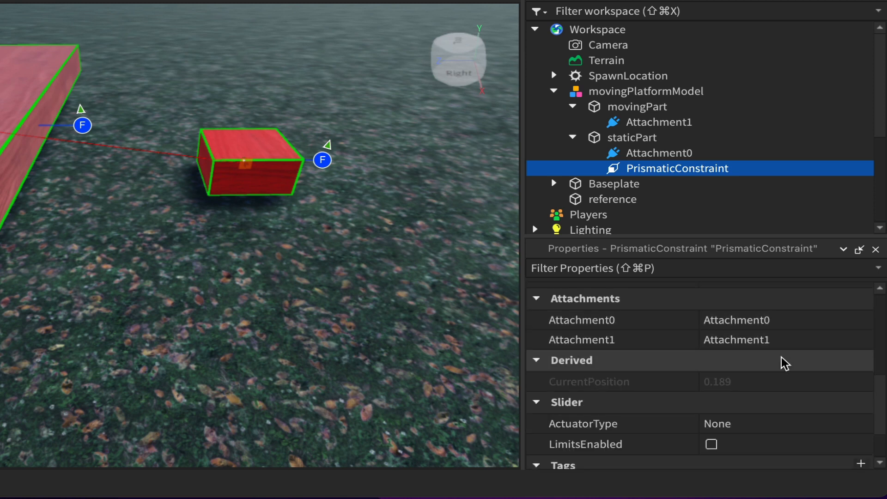
scroll(785, 363, "down", 2)
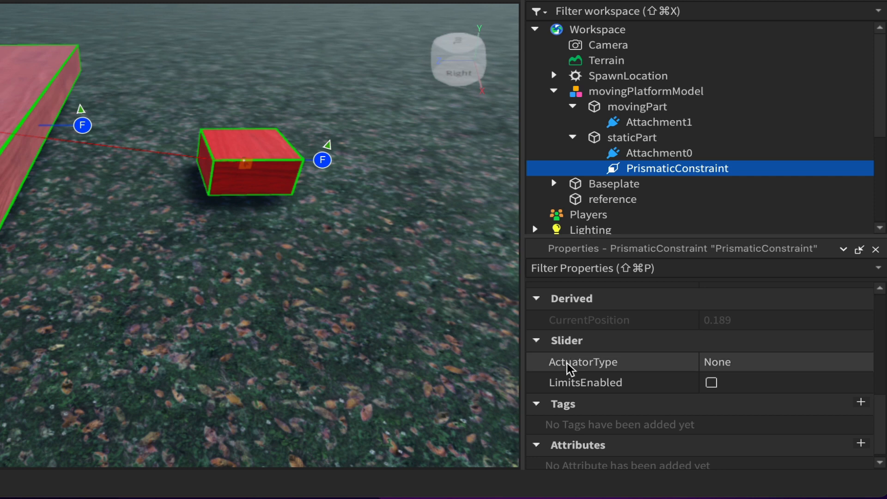
left_click(869, 370)
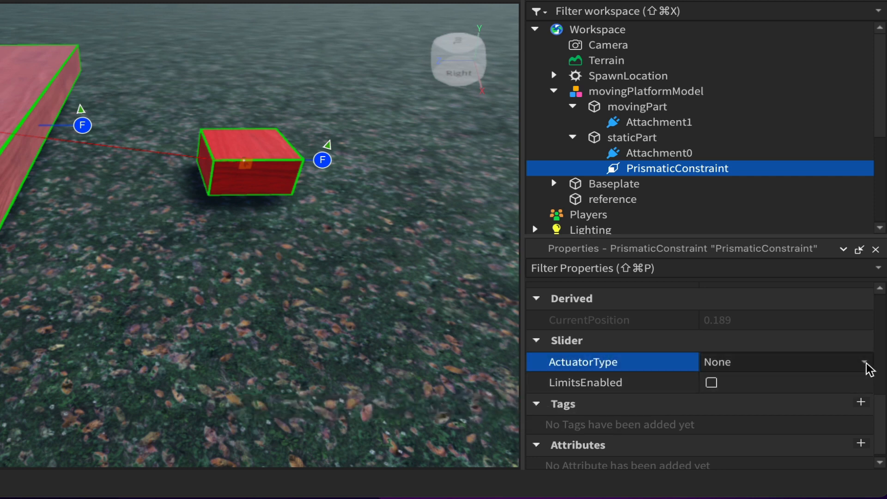
left_click(865, 363)
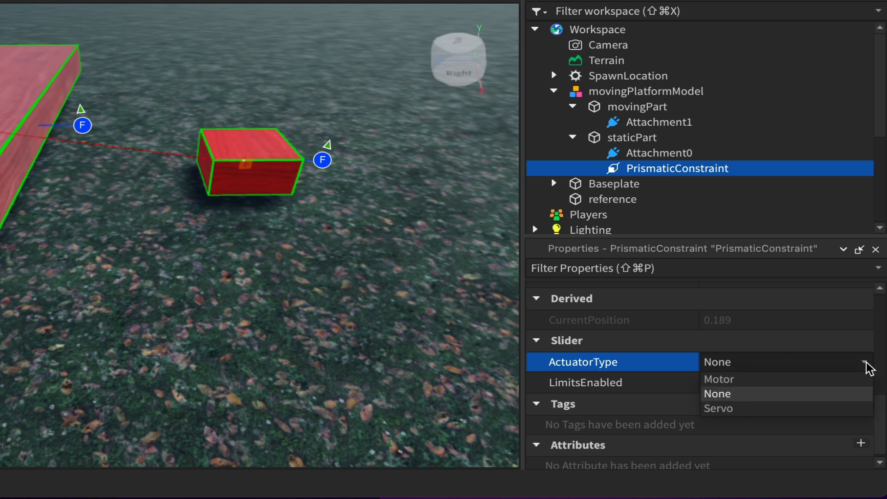
left_click(722, 409)
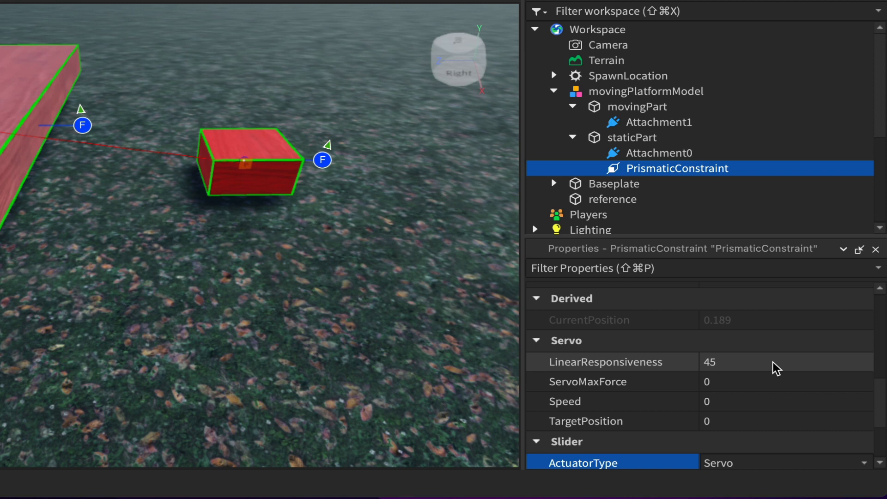
- Enlarge the Properties area and set the PrismaticConstraint's LinearResponsiveness to 90
left_click_drag(758, 235, 759, 168)
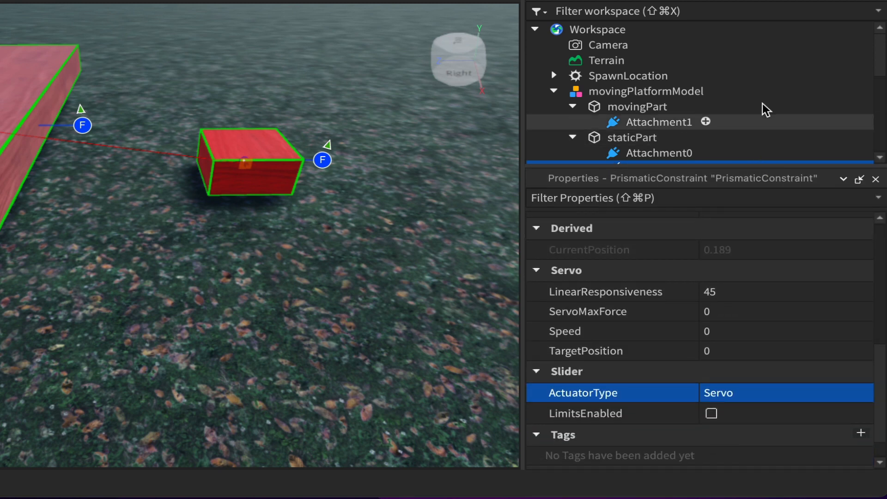
scroll(763, 111, "down", 3)
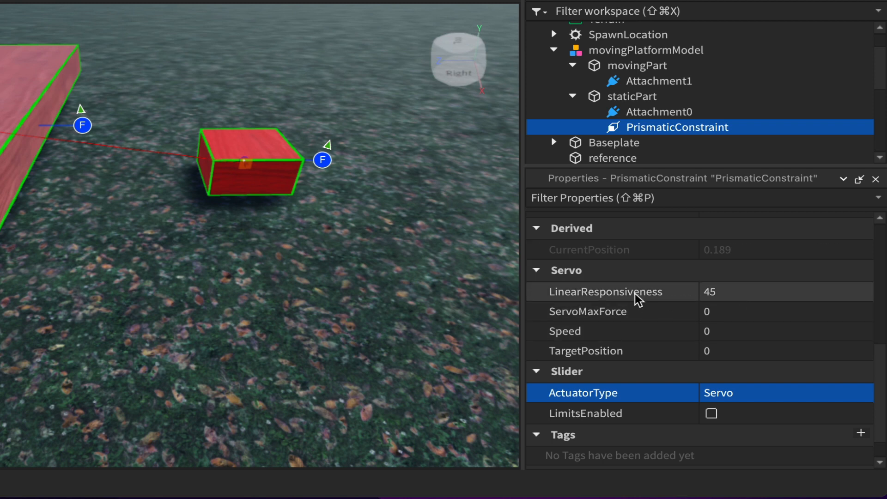
left_click(726, 300)
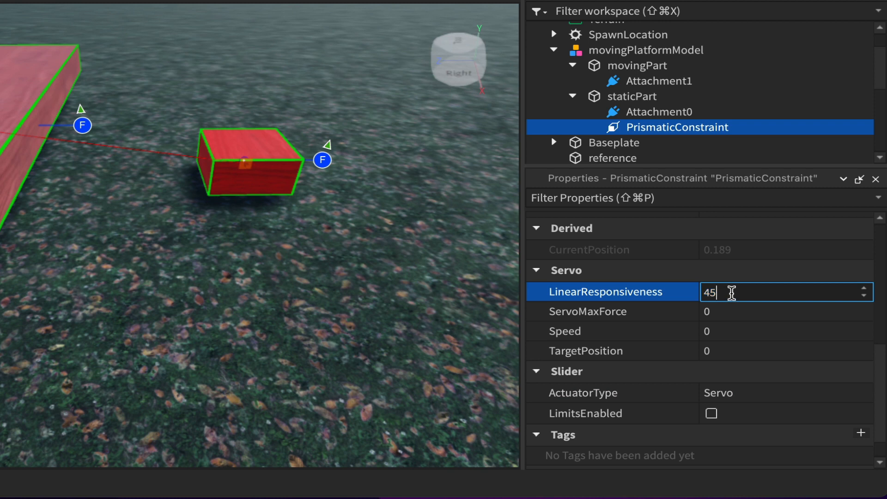
type("90")
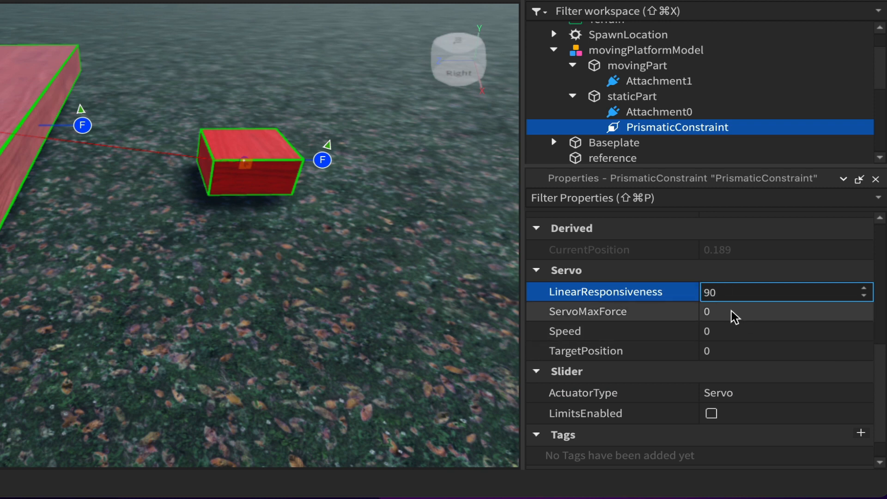
- Set the PrismaticConstraint's ServoMaxForce to 10000 and its Speed to 12
left_click(732, 312)
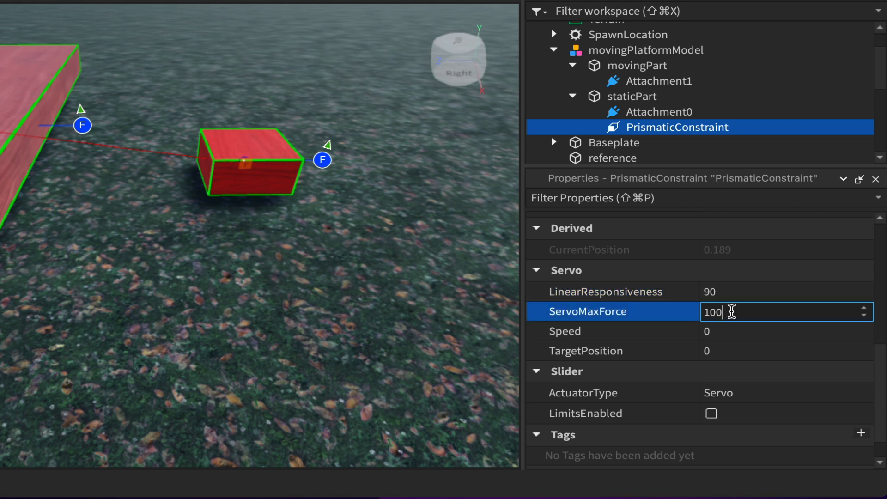
type("10000")
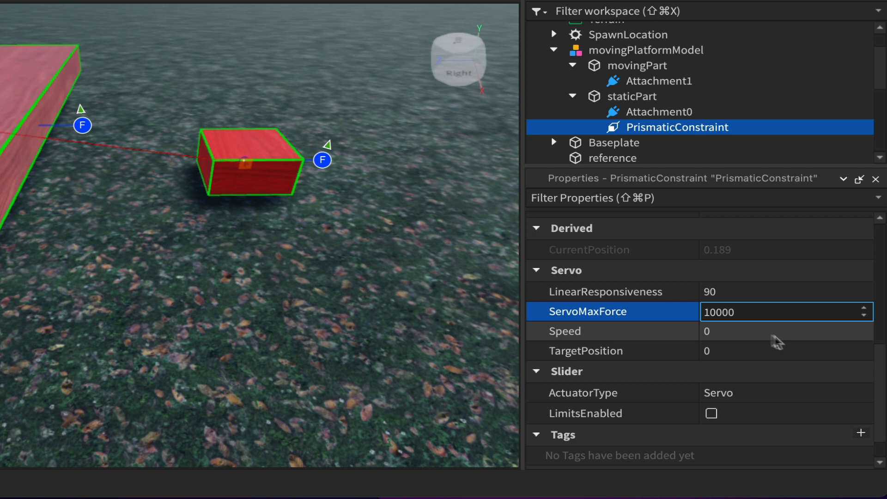
left_click(746, 331)
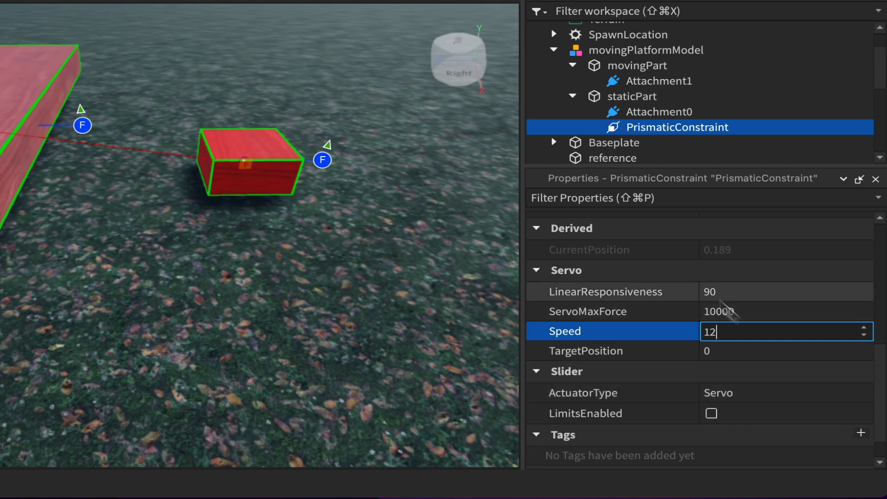
left_click(787, 353)
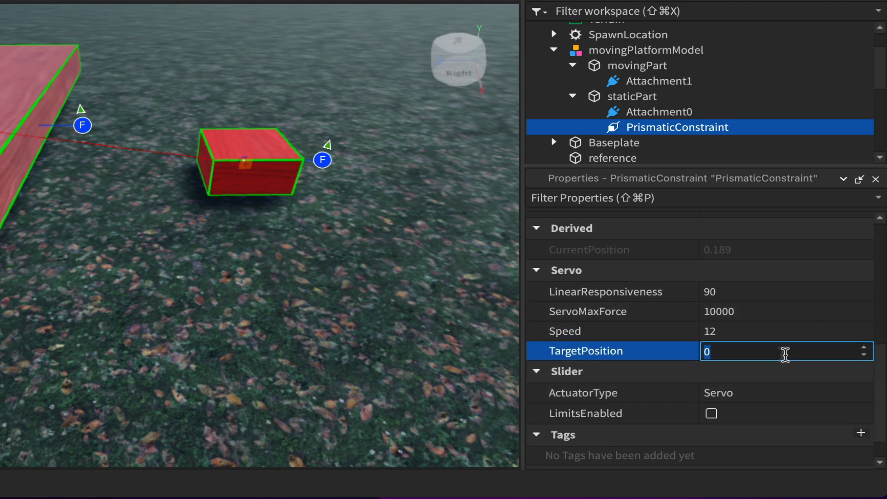
- Enable limits on the PrismaticConstraint and set its LowerLimit to -20
scroll(753, 309, "down", 1)
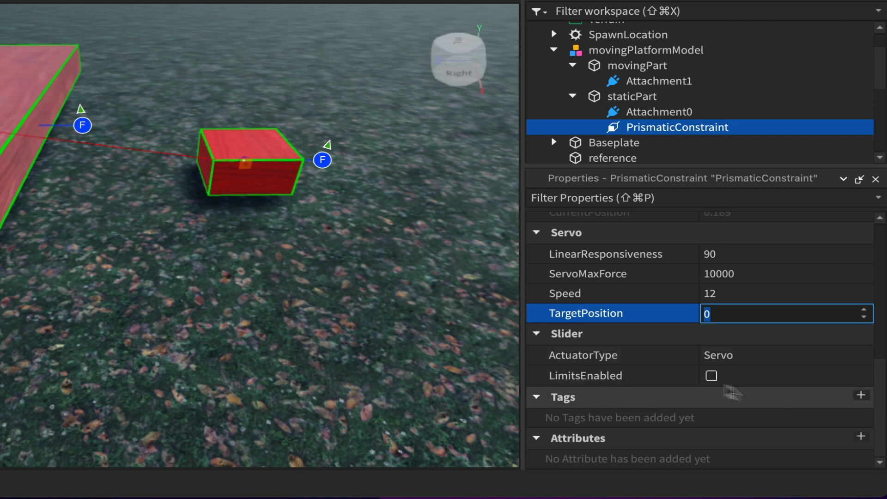
left_click(712, 376)
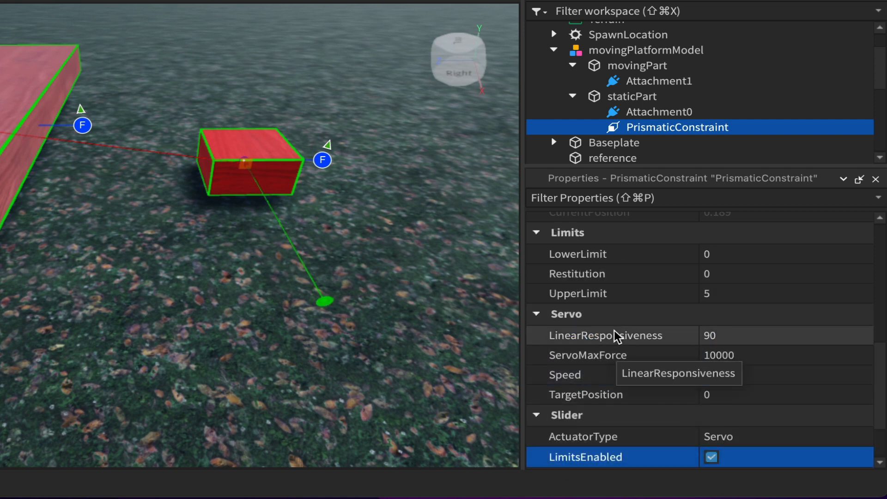
scroll(739, 284, "up", 2)
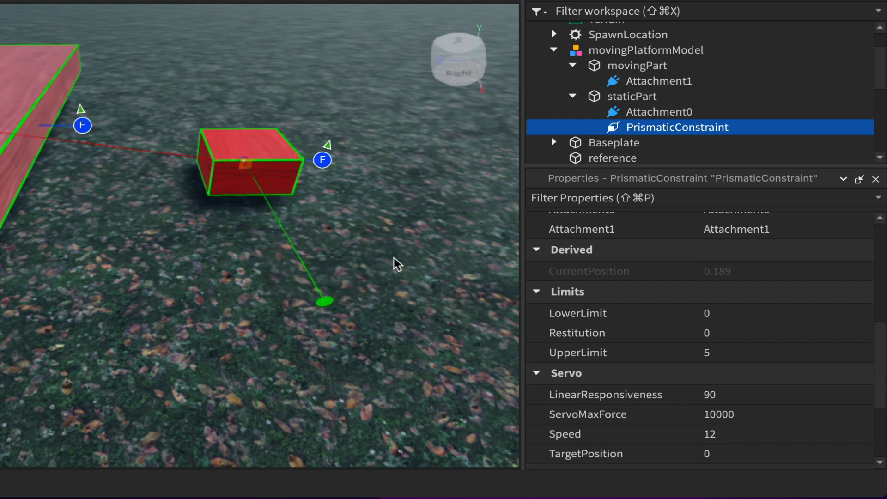
right_click_drag(396, 263, 396, 264)
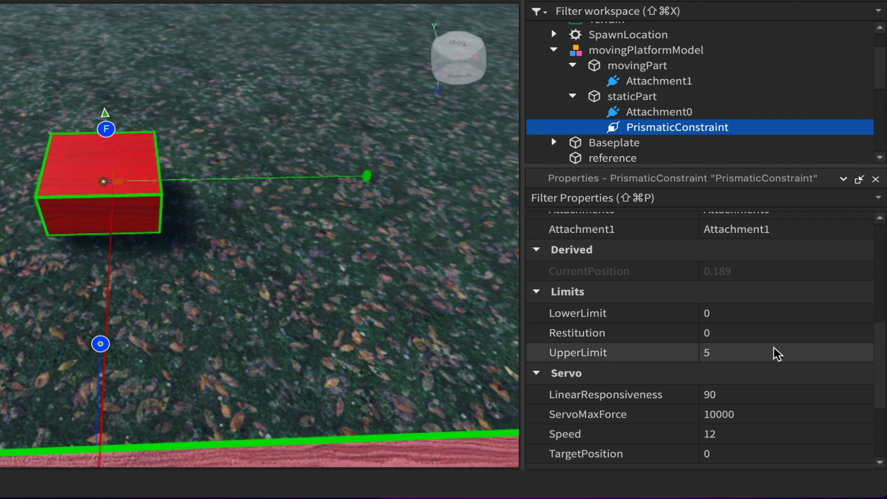
left_click(740, 315)
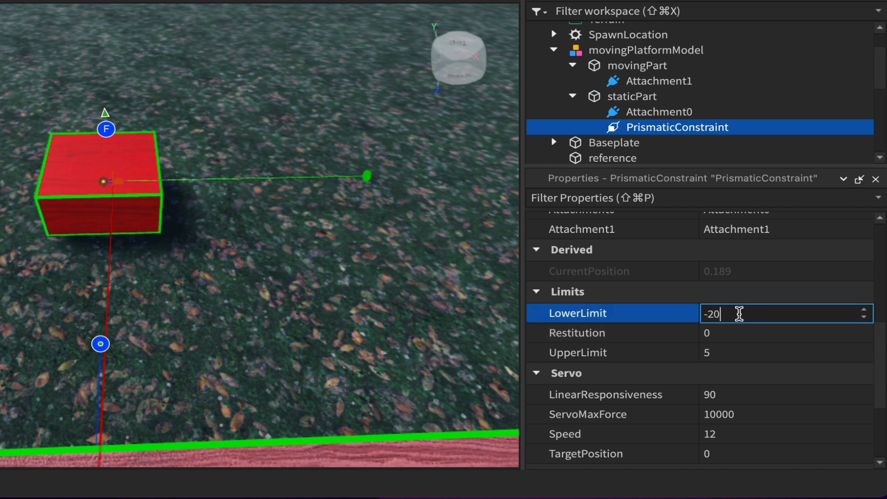
key("Return")
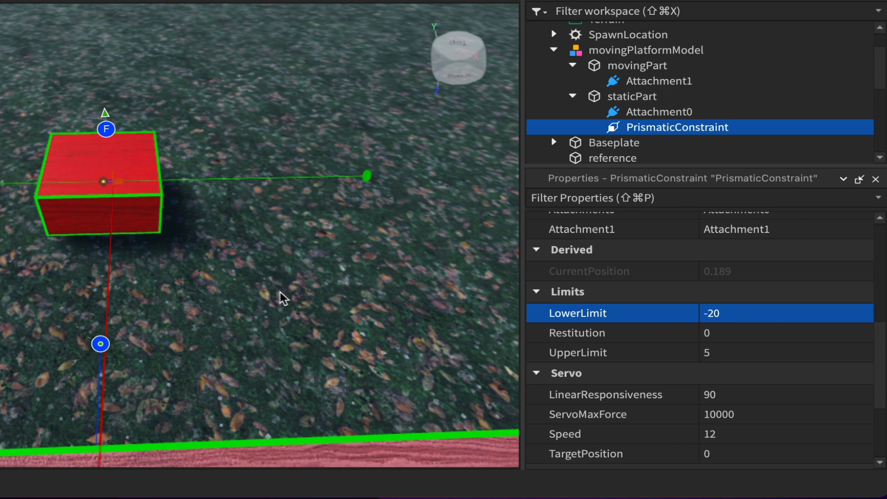
- Set the PrismaticConstraint's UpperLimit to 20 and check the travel line on both sides of staticPart
key("d")
right_click_drag(280, 292, 280, 292)
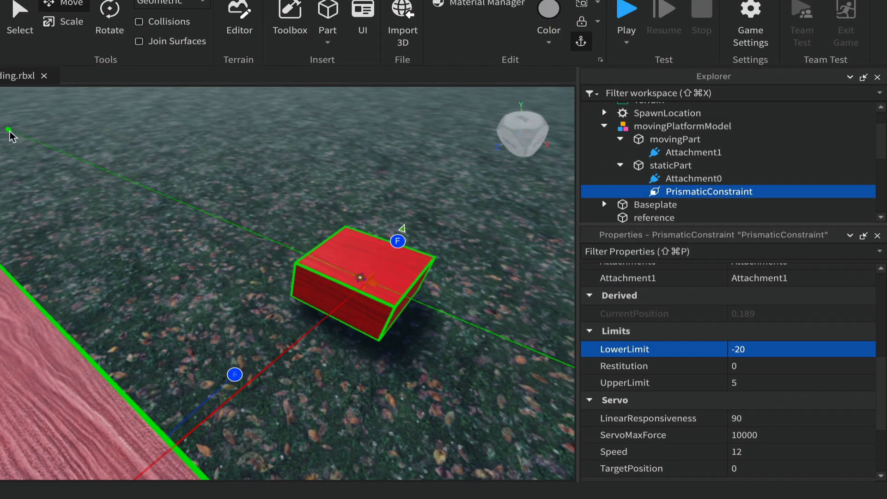
right_click_drag(462, 372, 462, 374)
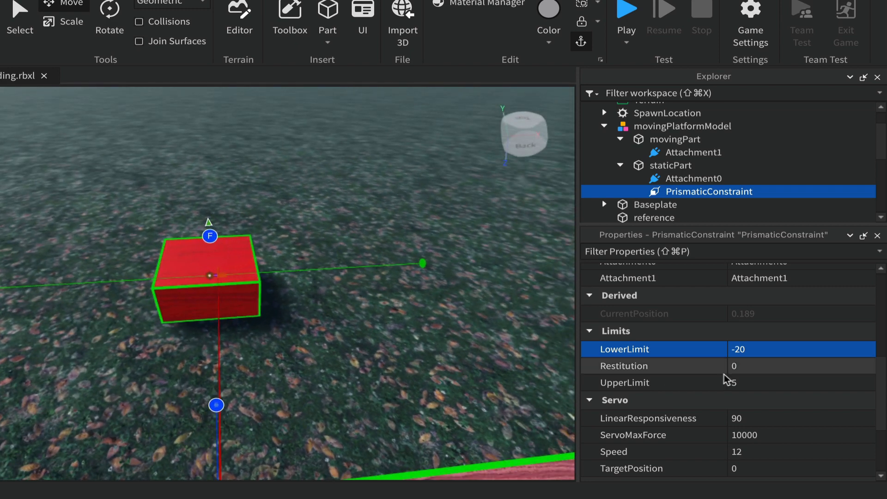
left_click(755, 384)
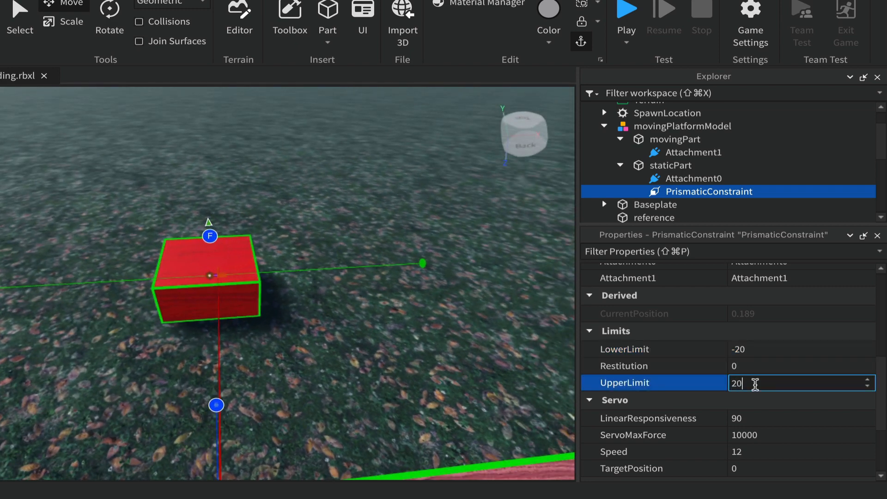
key("Return")
right_click_drag(475, 360, 474, 355)
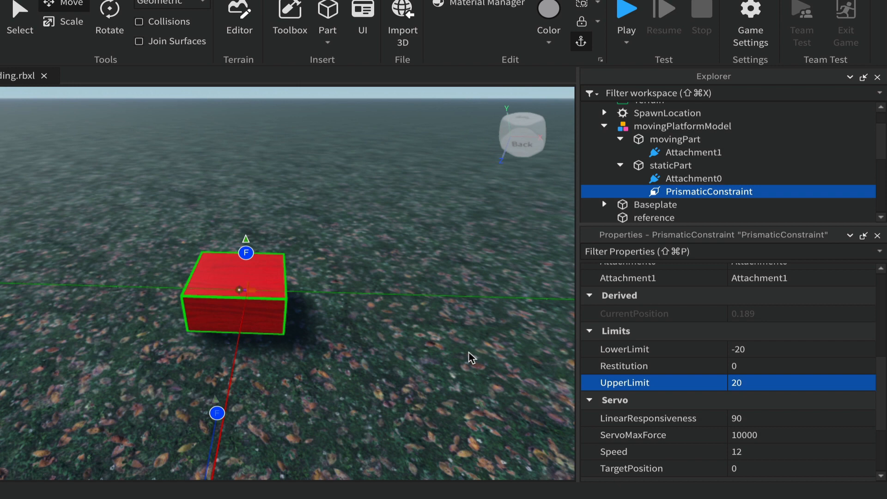
right_click_drag(468, 350, 468, 352)
key("s")
key("s")
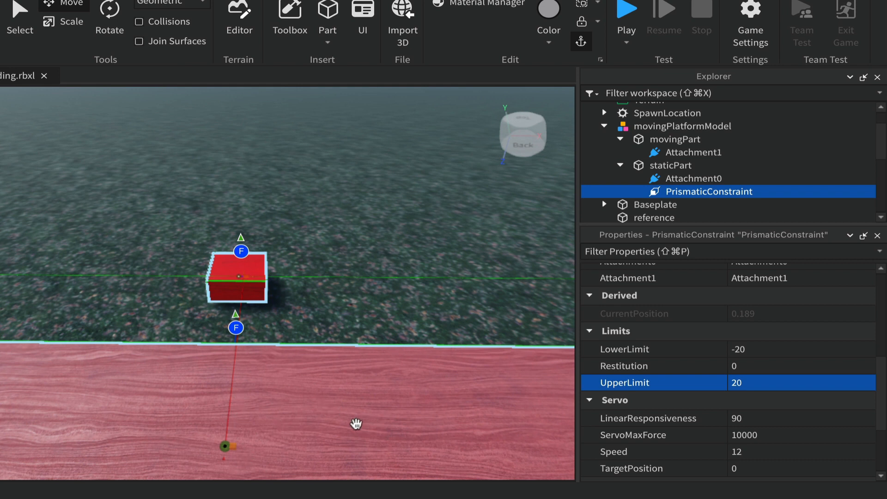
right_click_drag(357, 422, 375, 426)
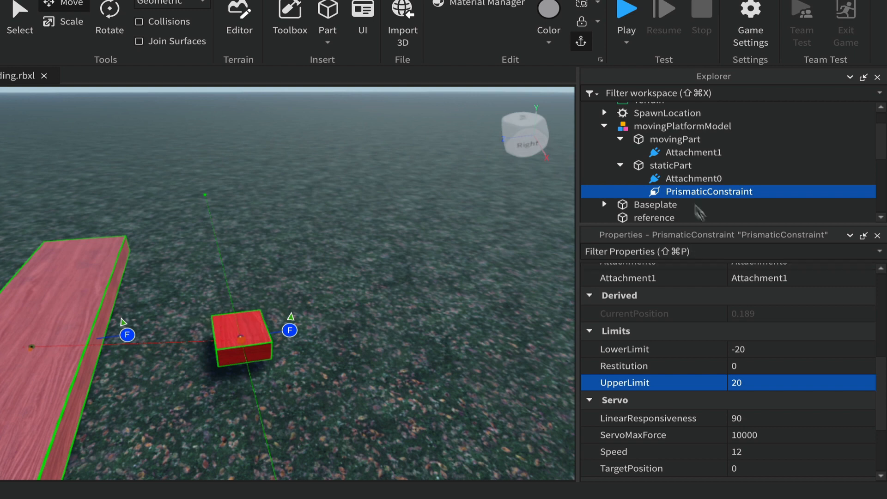
- Check that staticPart is anchored and turn off its CanCollide property
left_click(675, 167)
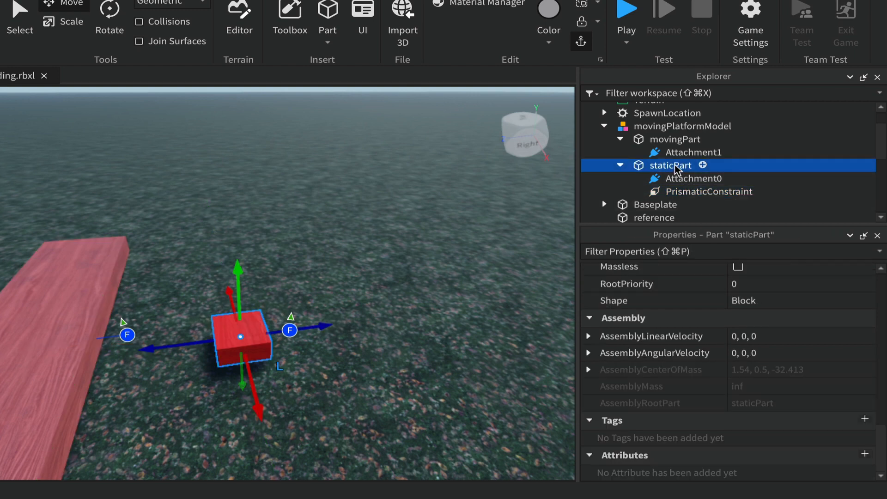
scroll(812, 327, "up", 3)
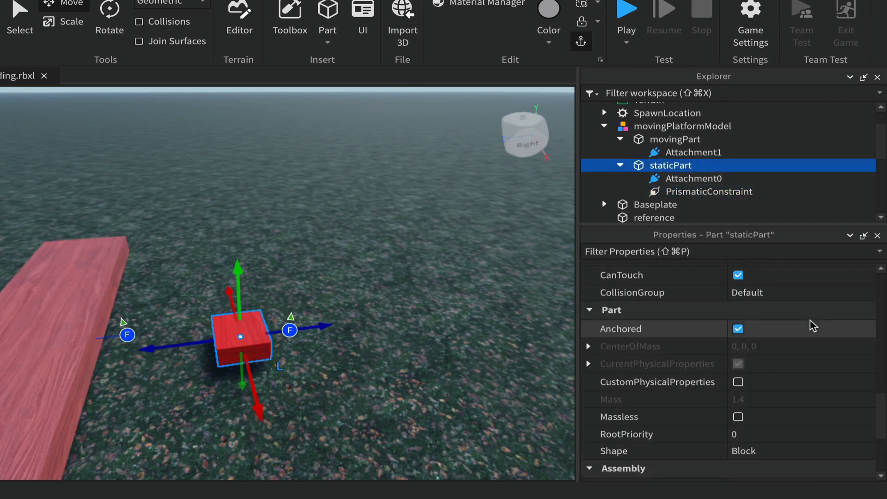
scroll(813, 326, "up", 2)
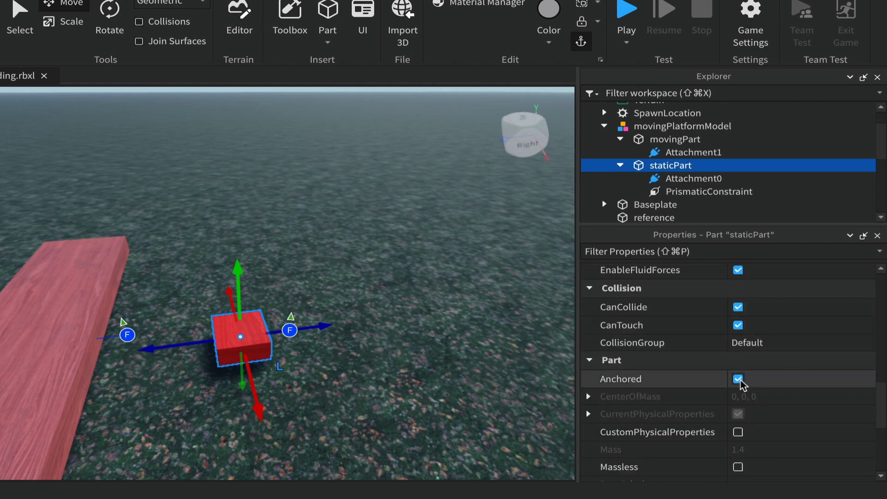
left_click(738, 308)
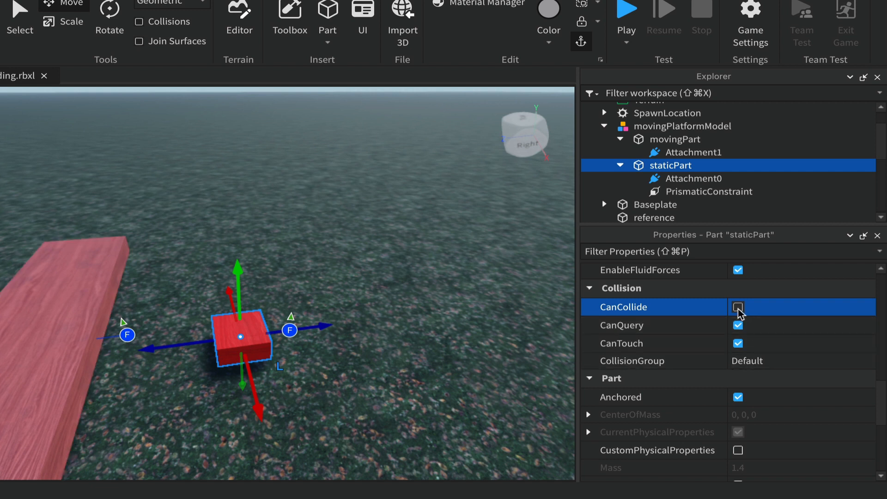
- Turn off the Anchored property of movingPart and clear the selection
left_click(671, 140)
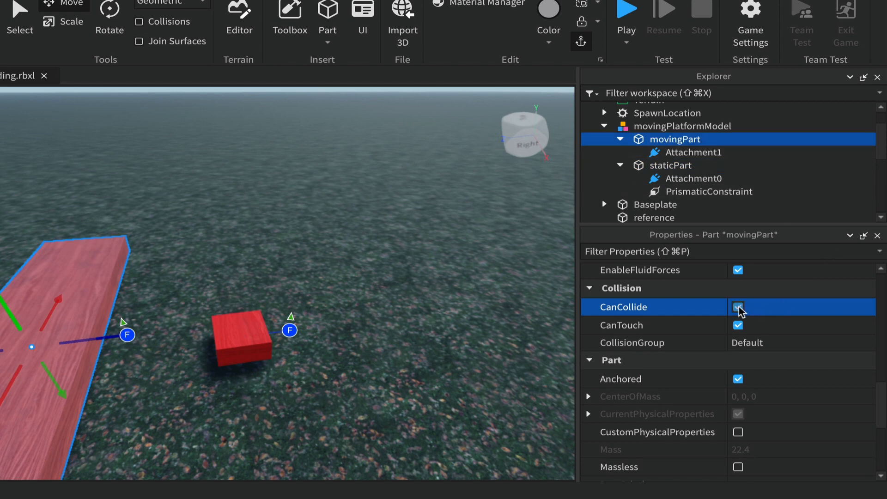
left_click(738, 379)
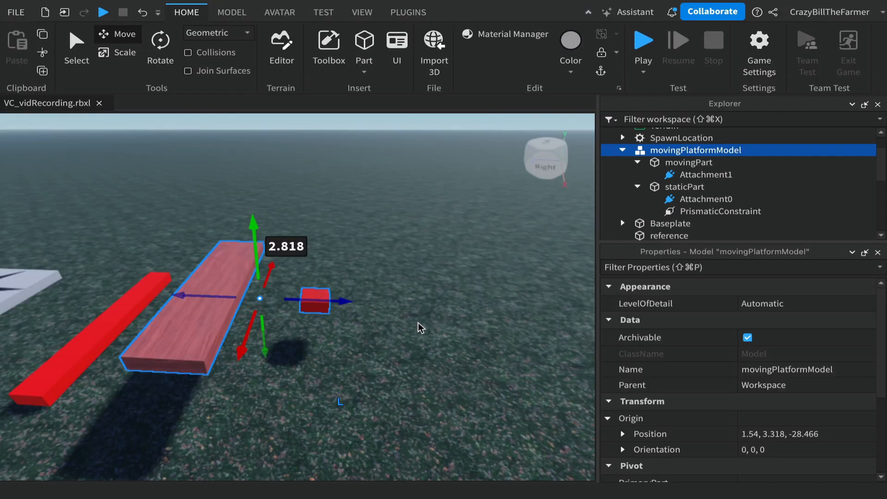
left_click(418, 322)
- Check the PrismaticConstraint's travel line between its two limits and set its TargetPosition to 19
key("w")
right_click_drag(418, 322, 419, 322)
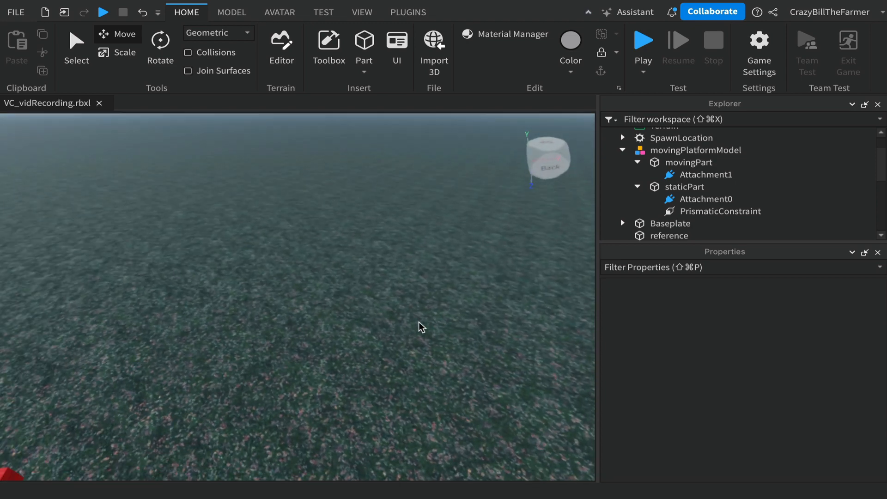
left_click(698, 212)
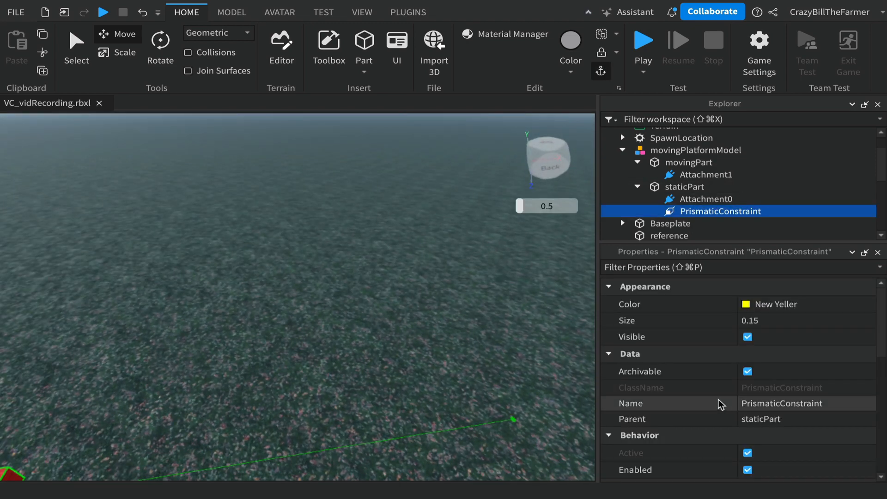
scroll(457, 400, "down", 2)
scroll(456, 400, "down", 5)
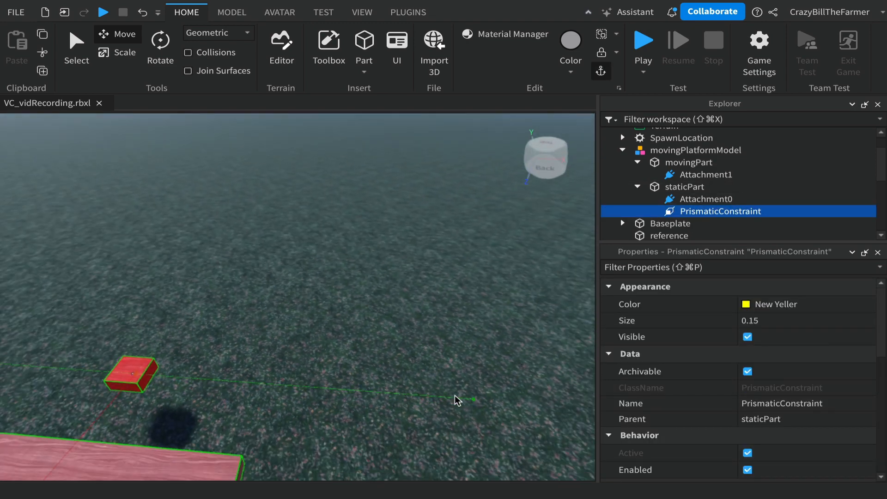
scroll(457, 400, "down", 5)
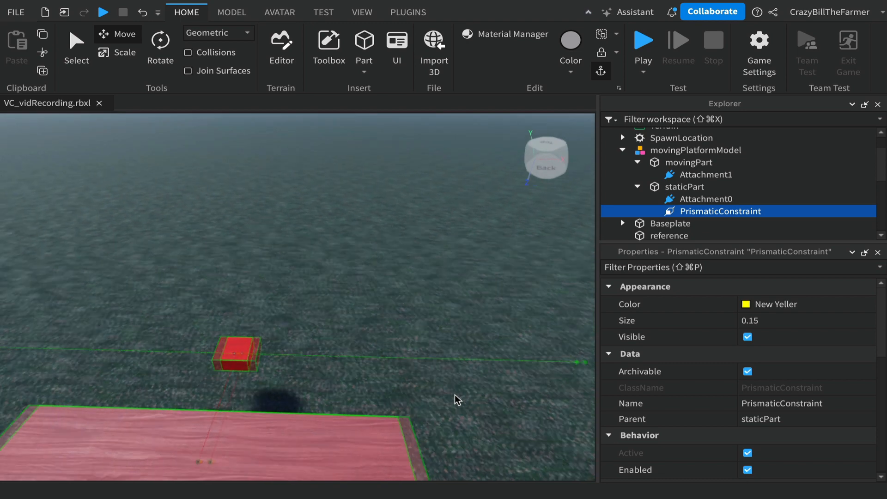
scroll(457, 400, "down", 2)
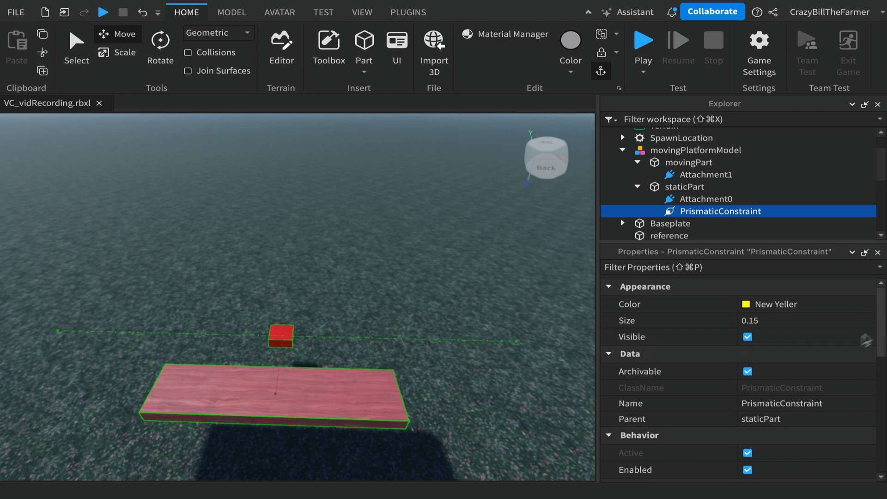
scroll(822, 379, "down", 5)
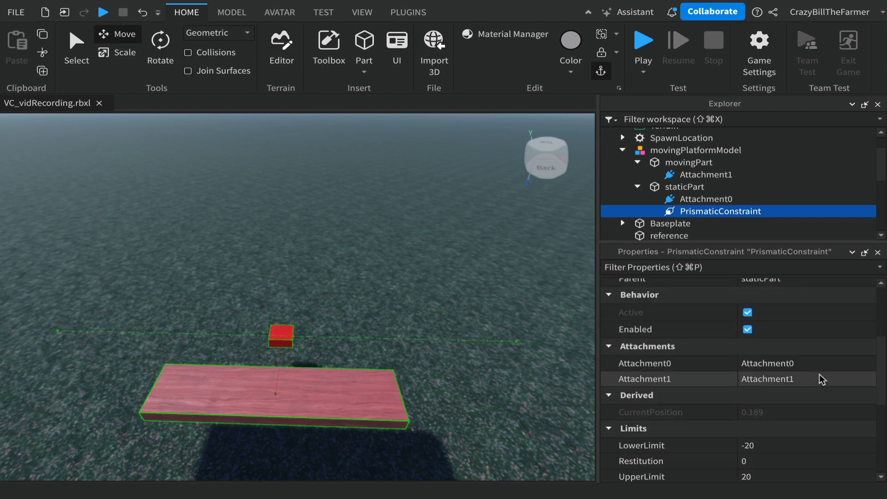
scroll(823, 379, "down", 2)
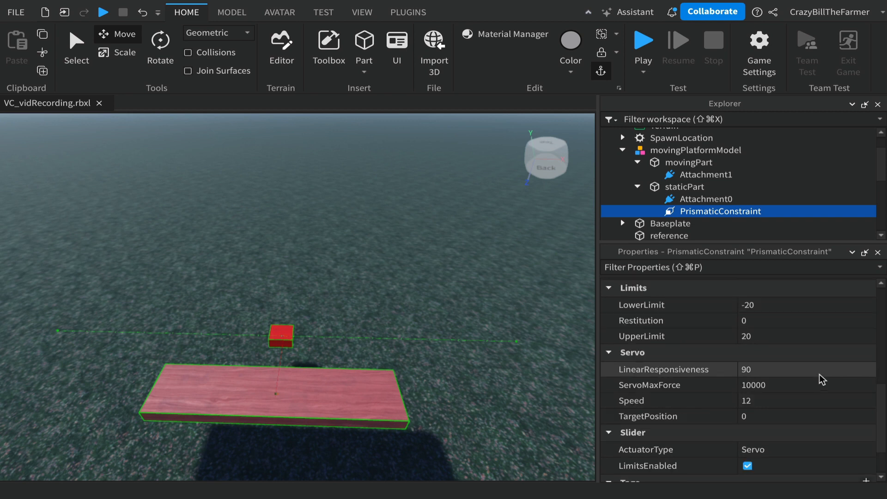
scroll(823, 379, "down", 2)
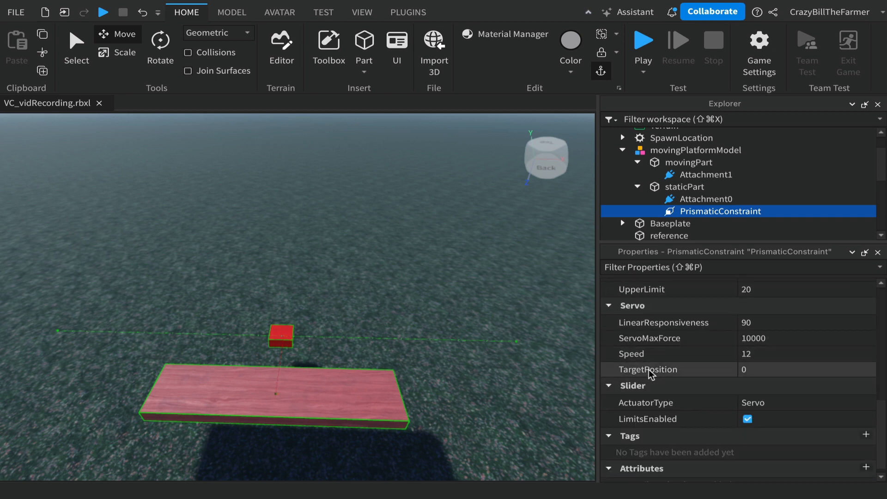
mouse_move(650, 372)
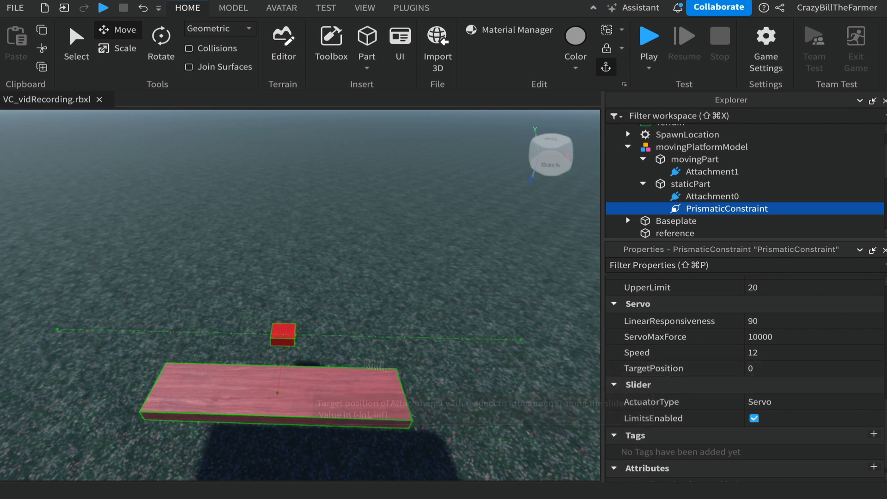
left_click(770, 370)
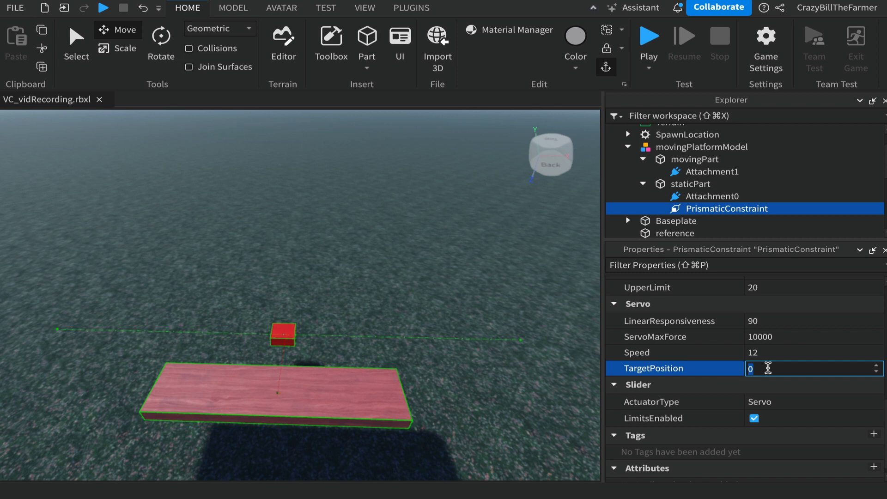
key("Return")
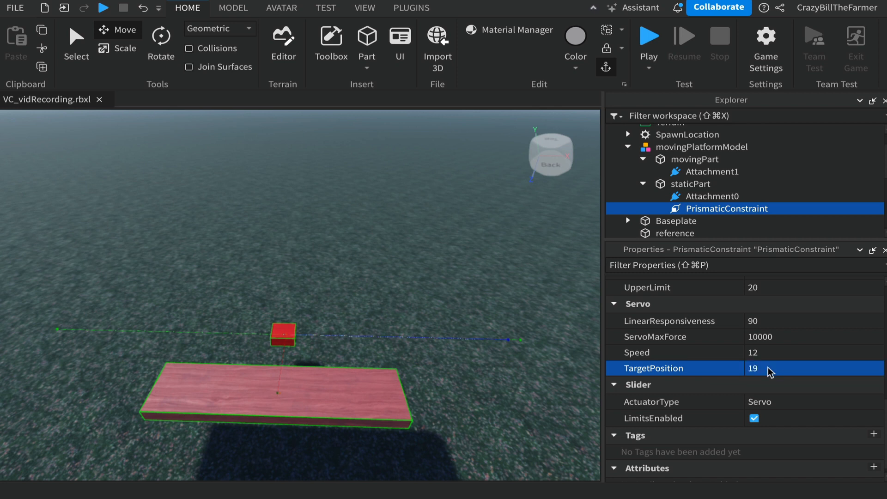
scroll(479, 375, "up", 3)
right_click(477, 374)
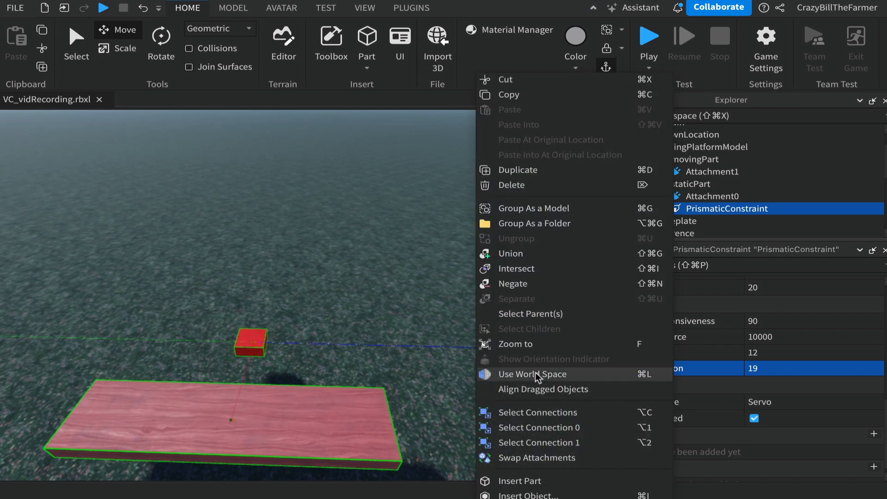
left_click(428, 376)
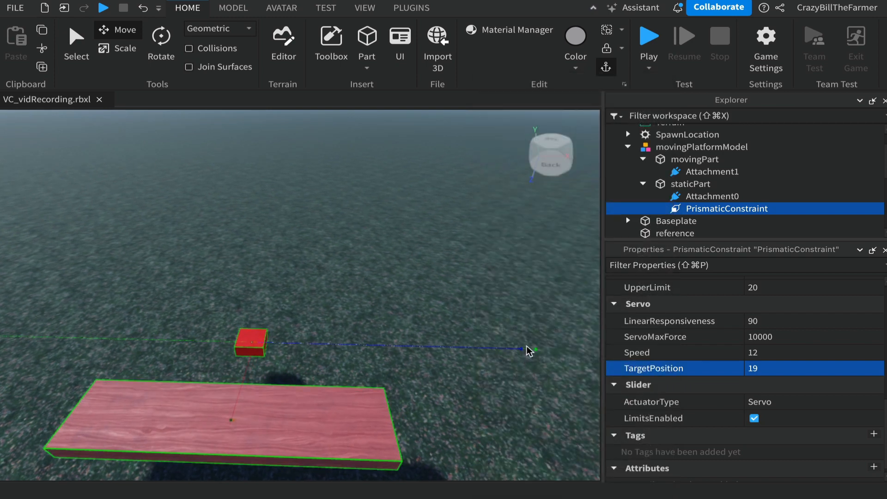
- Try TargetPosition values of -19 and 20 on the PrismaticConstraint to compare the travel direction and end point
left_click(754, 371)
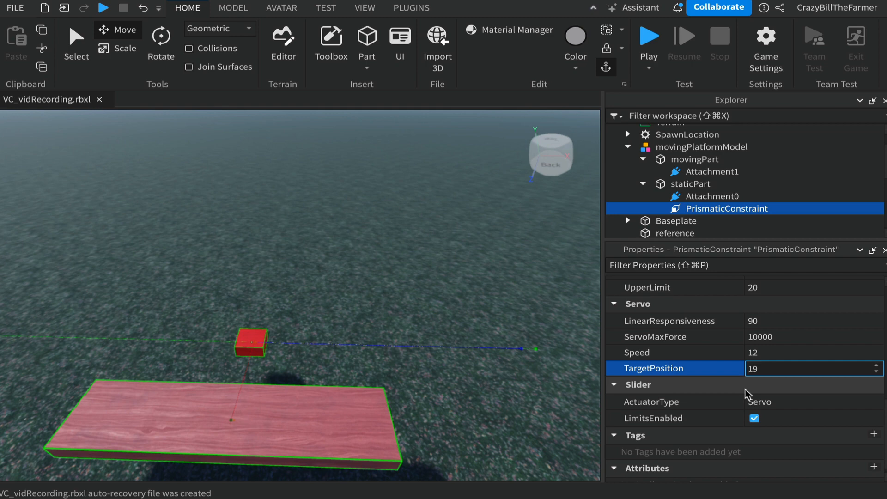
key("Return")
right_click_drag(397, 305, 396, 306)
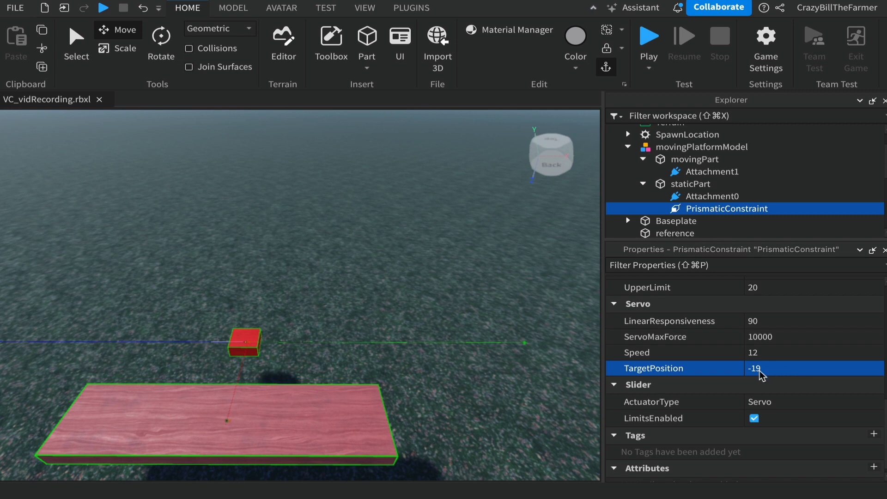
left_click(780, 369)
left_click_drag(777, 368, 714, 373)
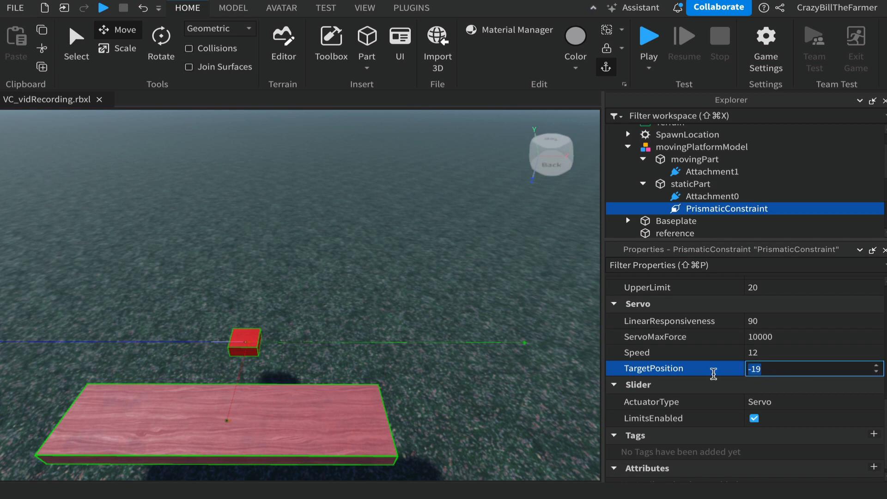
type("20")
key("Return")
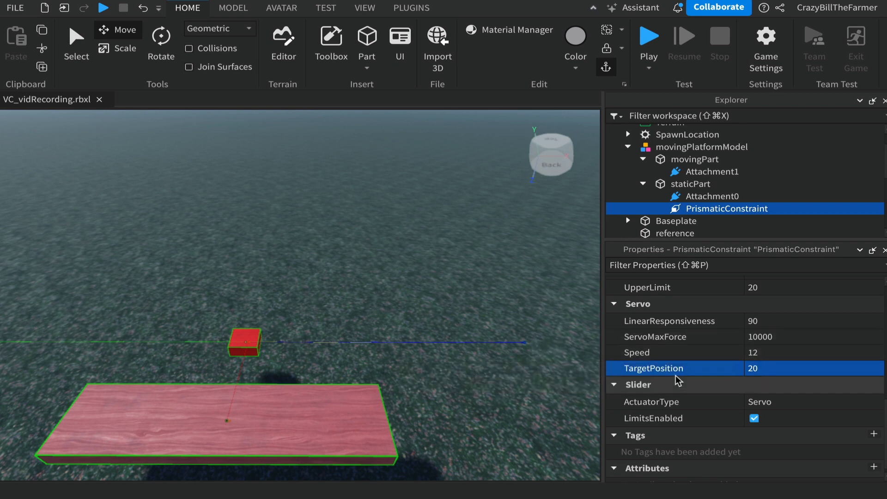
- Set the PrismaticConstraint's TargetPosition to 19
left_click(769, 369)
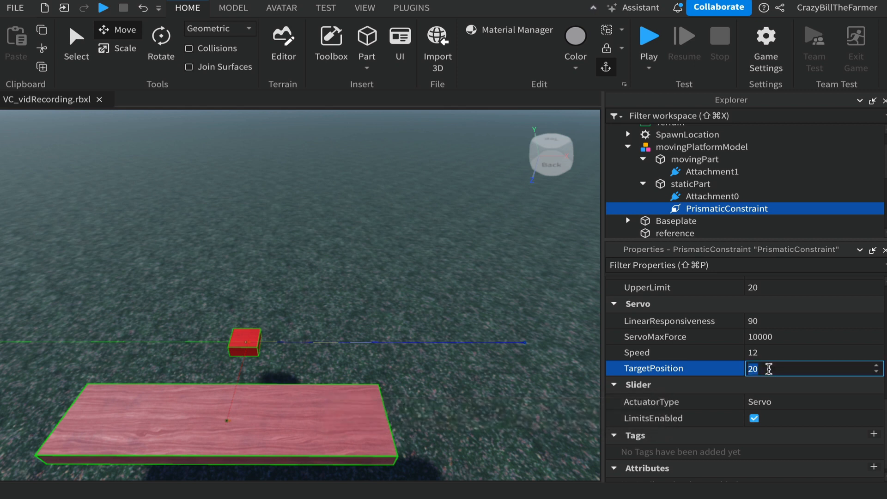
left_click_drag(769, 368, 737, 369)
key("Return")
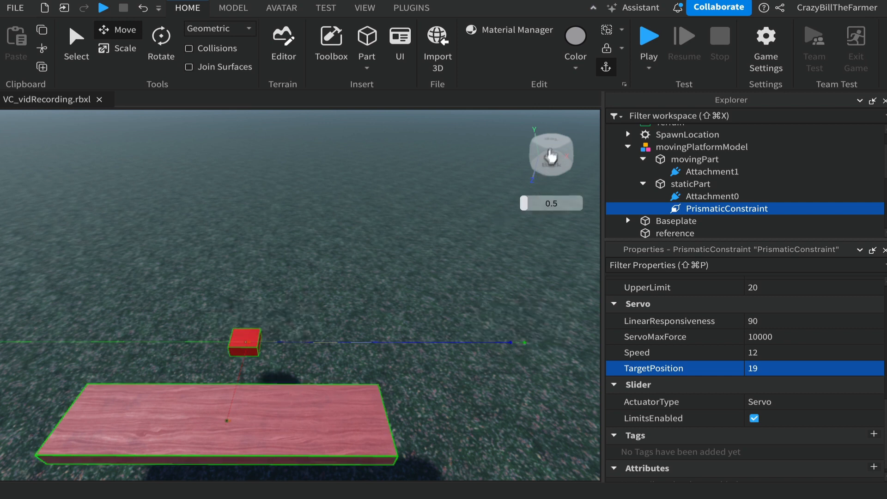
- Save the place to its file and start a play test
left_click(15, 8)
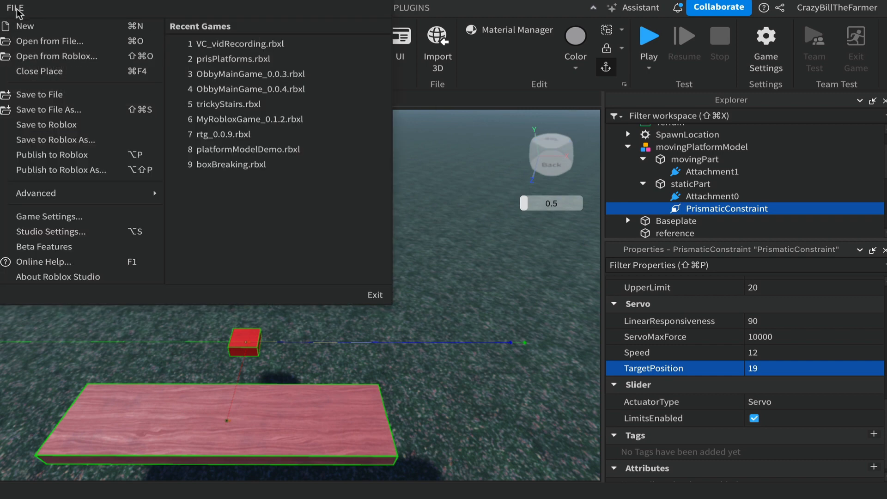
left_click(39, 95)
key("F5")
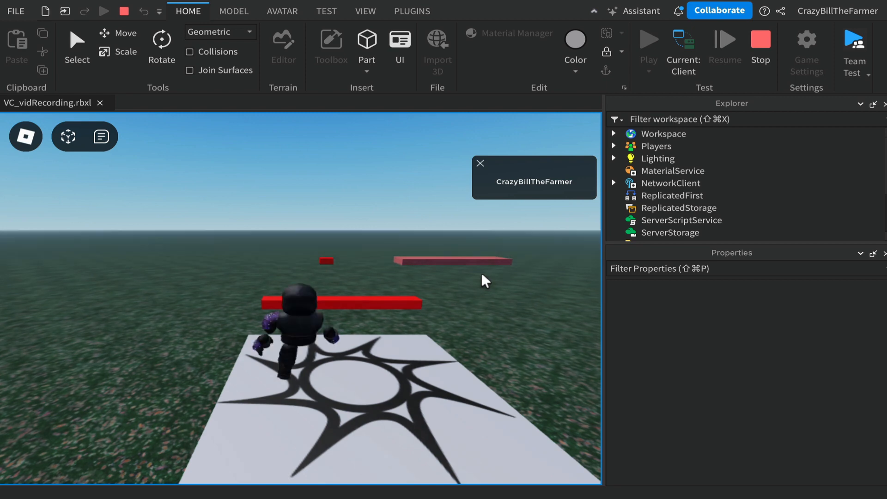
- Run the character from the spawn pad past the red bar and jump onto the wooden moving platform
right_click_drag(478, 280, 479, 279)
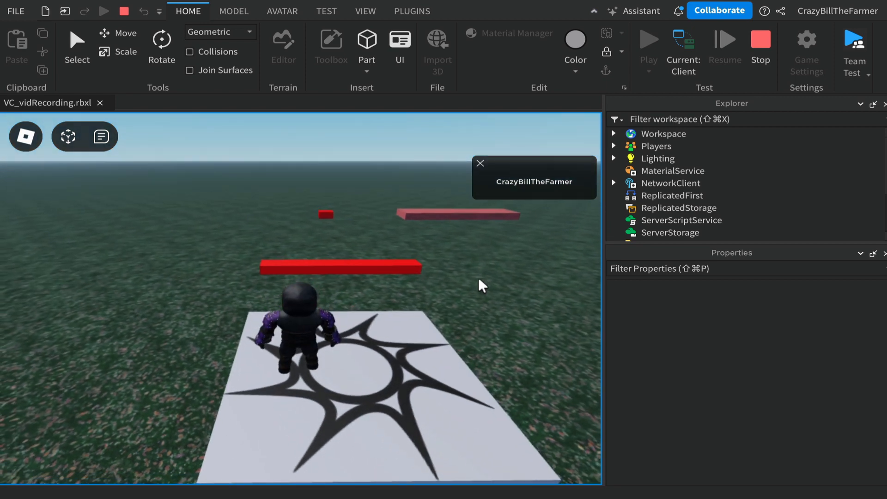
key("w")
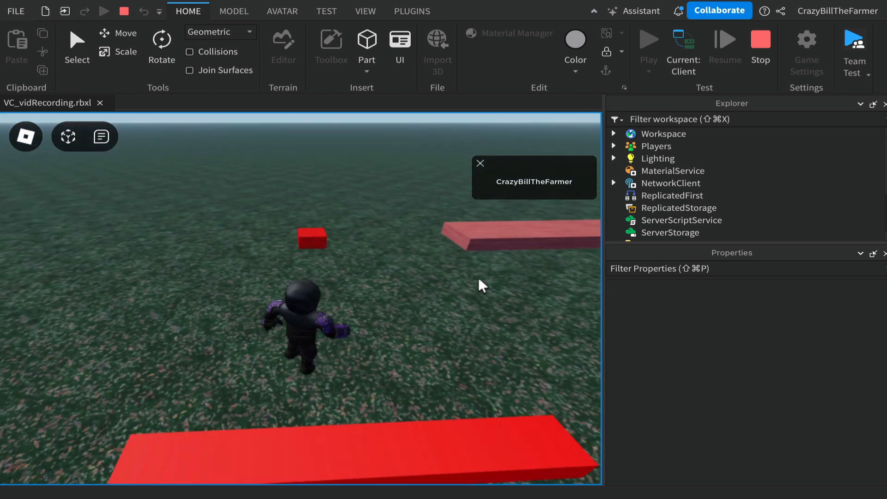
key("d")
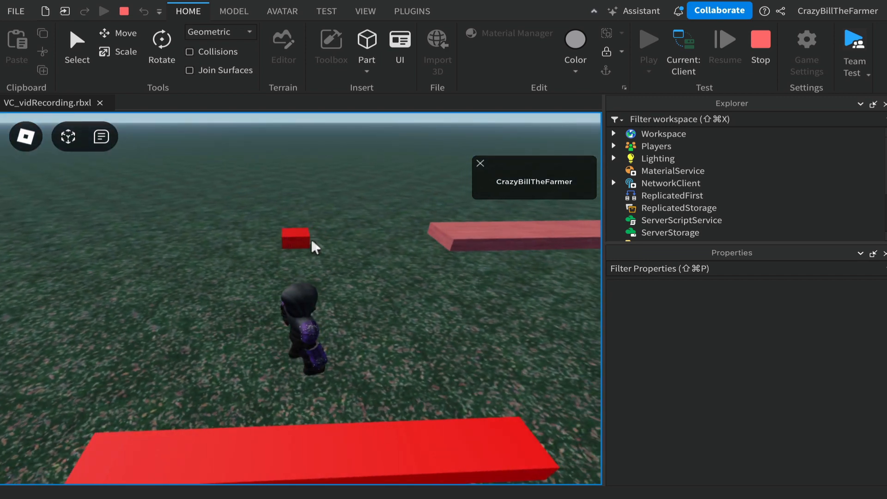
key("d")
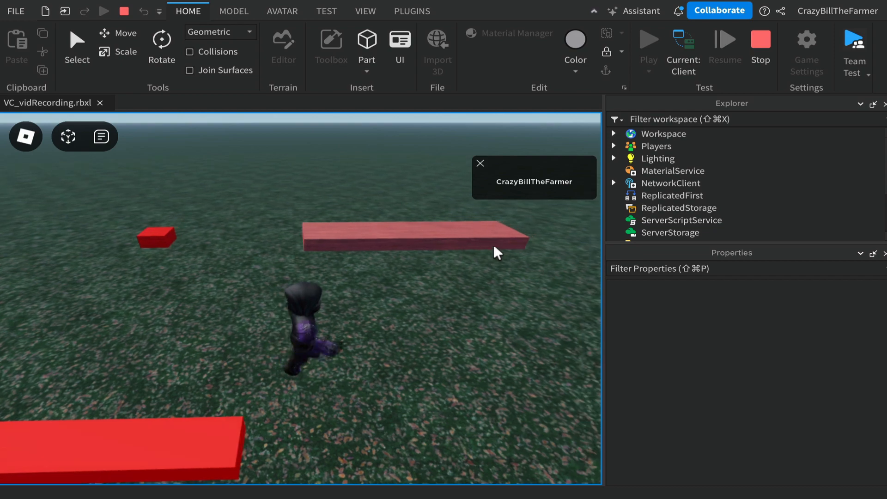
key("w")
key("space")
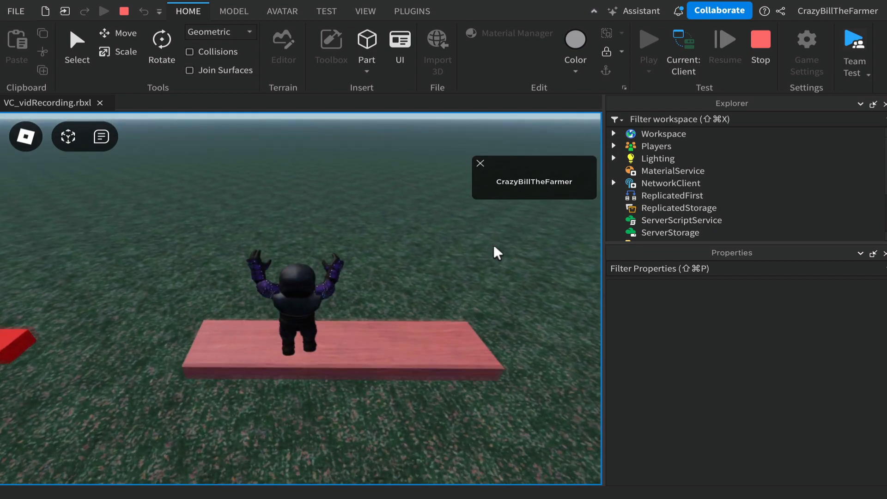
- Step the character off the wooden platform, face its short end and jump toward it
right_click_drag(495, 248, 494, 248)
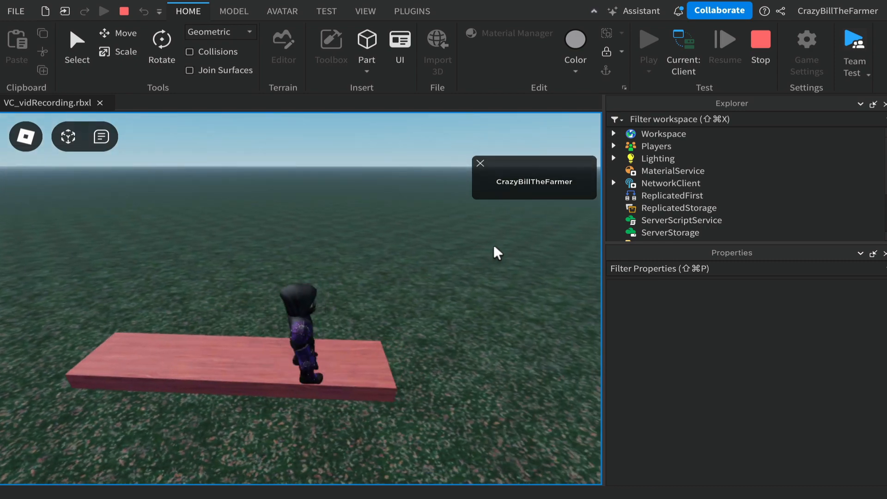
key("s")
key("d")
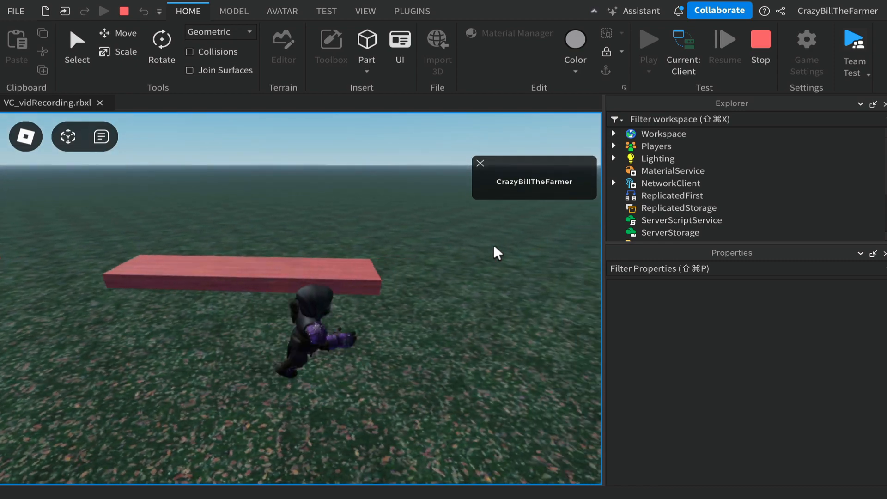
right_click_drag(495, 248, 495, 247)
key("w")
key("space")
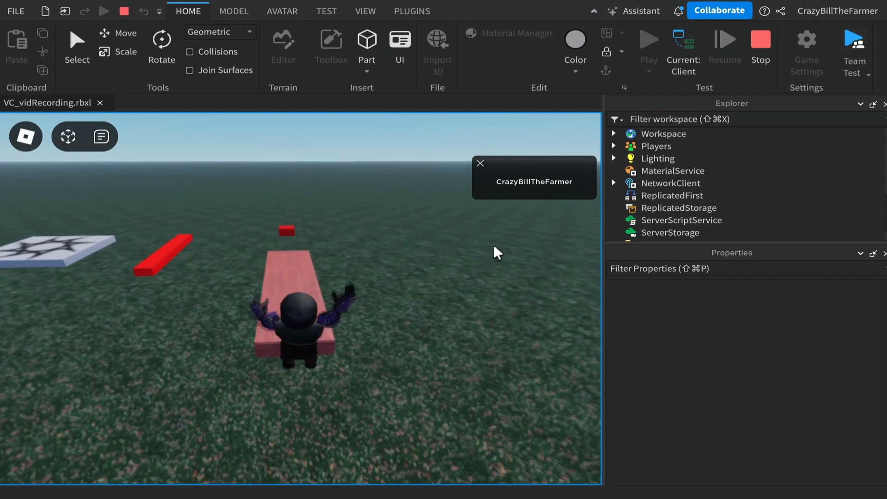
- Run back to the red bar to view the platform's offset from staticPart, and stop the play test
key("a")
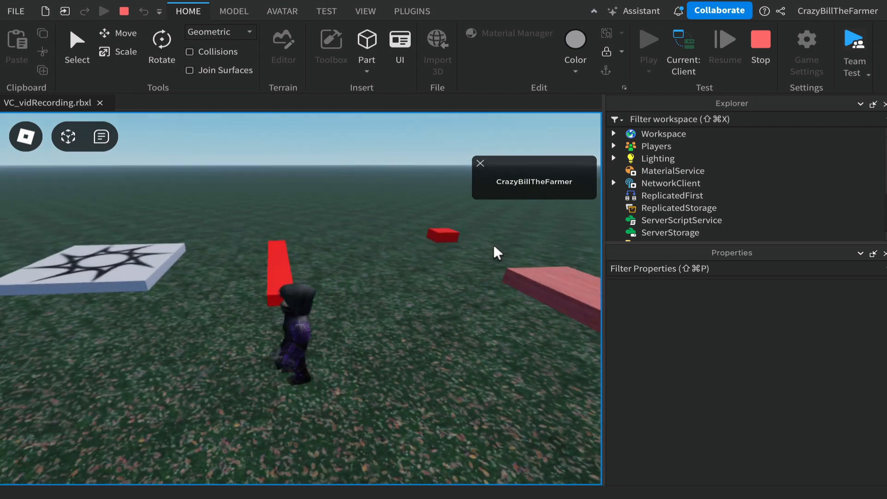
right_click_drag(494, 247, 494, 247)
key("d")
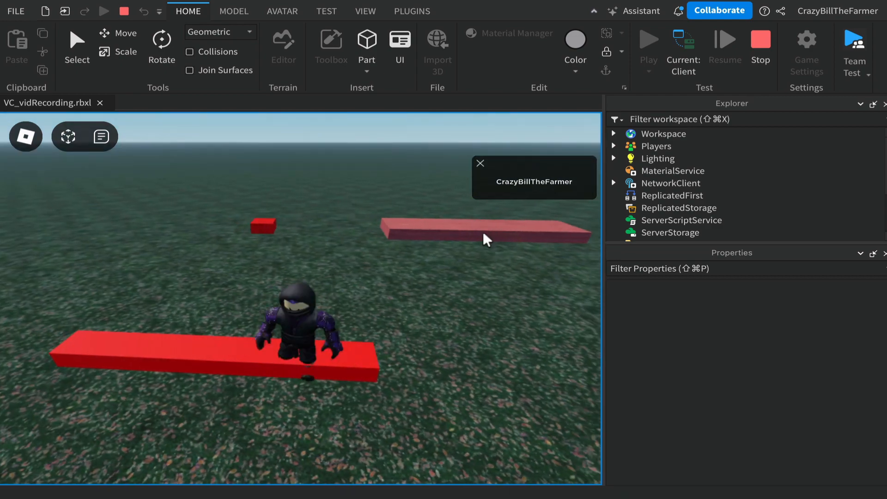
right_click_drag(442, 263, 442, 263)
key("a")
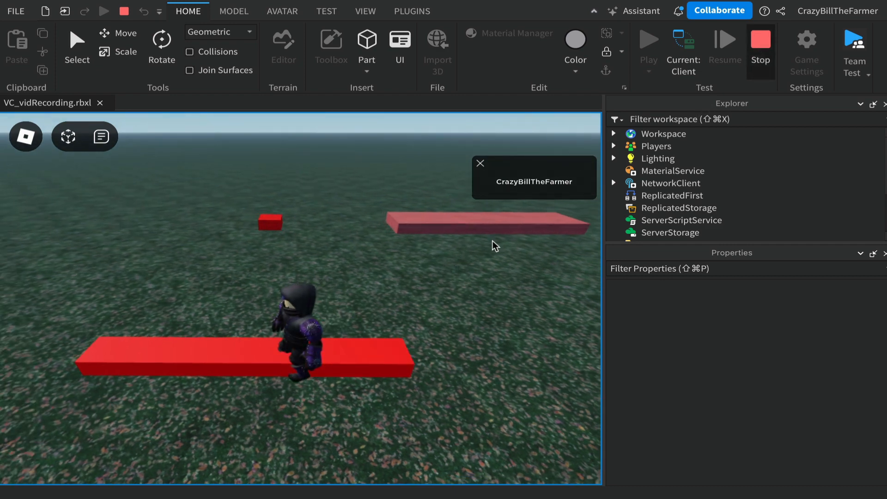
left_click(761, 46)
- Copy the CFrame Position value of movingPart
right_click_drag(393, 286, 392, 286)
scroll(392, 292, "down", 2)
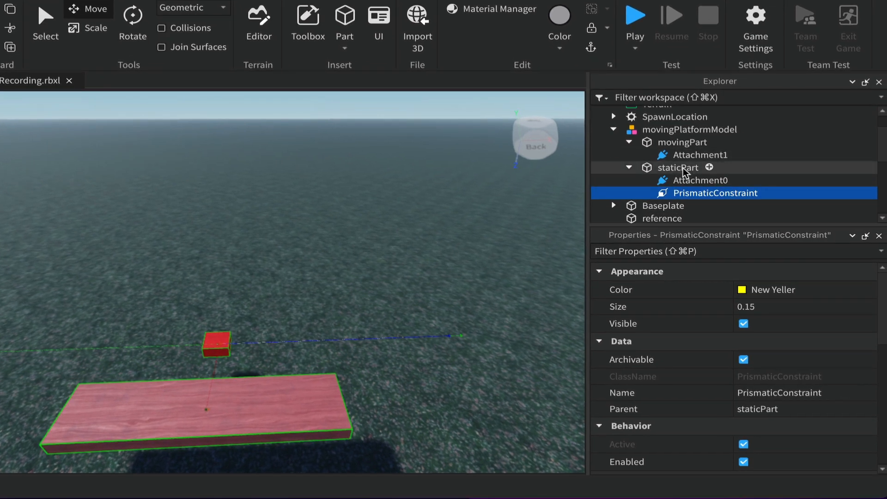
left_click(681, 144)
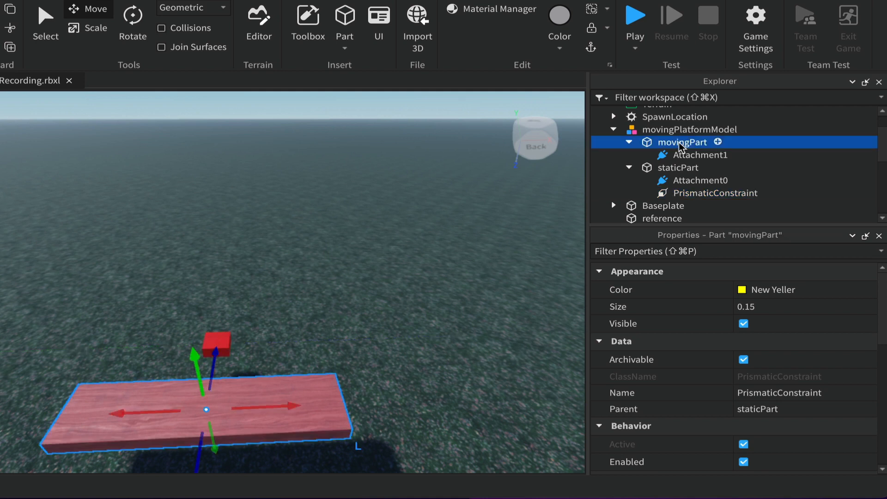
scroll(790, 375, "down", 3)
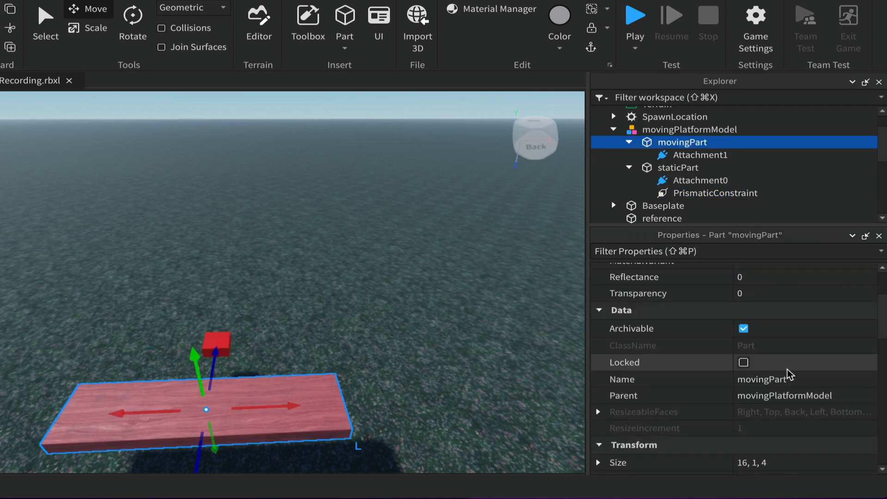
scroll(790, 375, "down", 1)
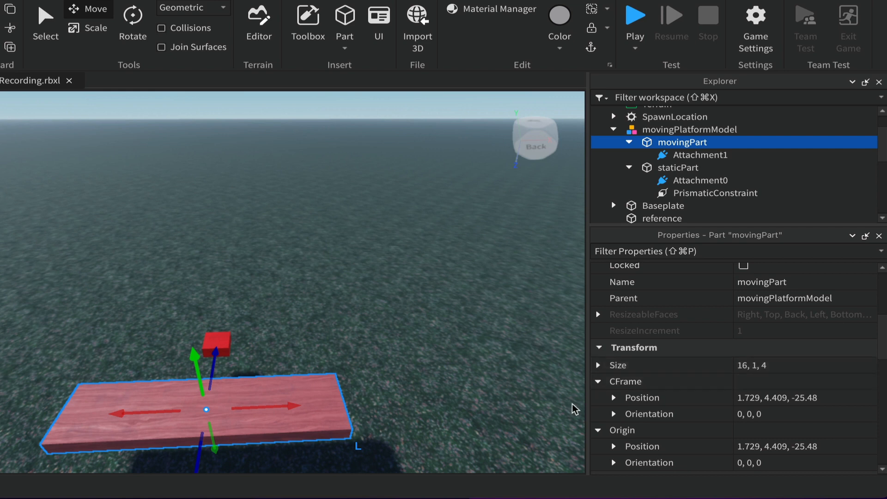
left_click(852, 398)
key("super+c")
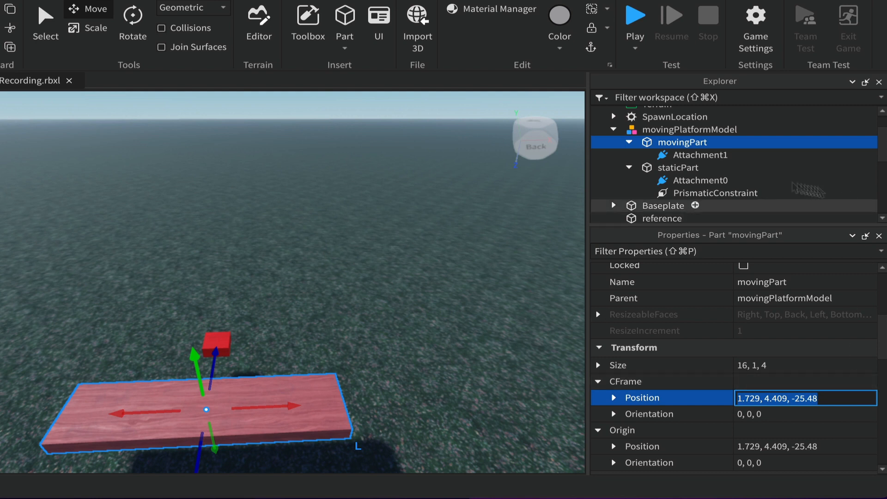
- Paste the copied position 1.729, 4.409, -25.48 into staticPart's CFrame Position so it sits inside movingPart
left_click(673, 168)
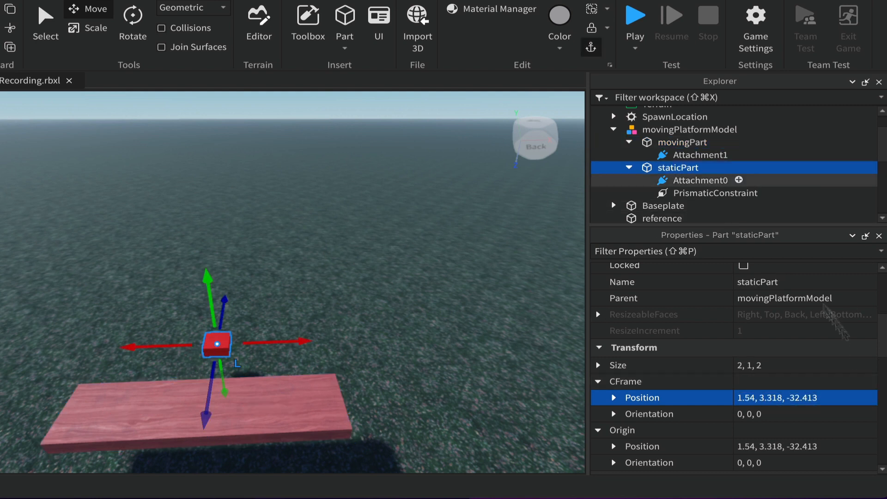
left_click(844, 399)
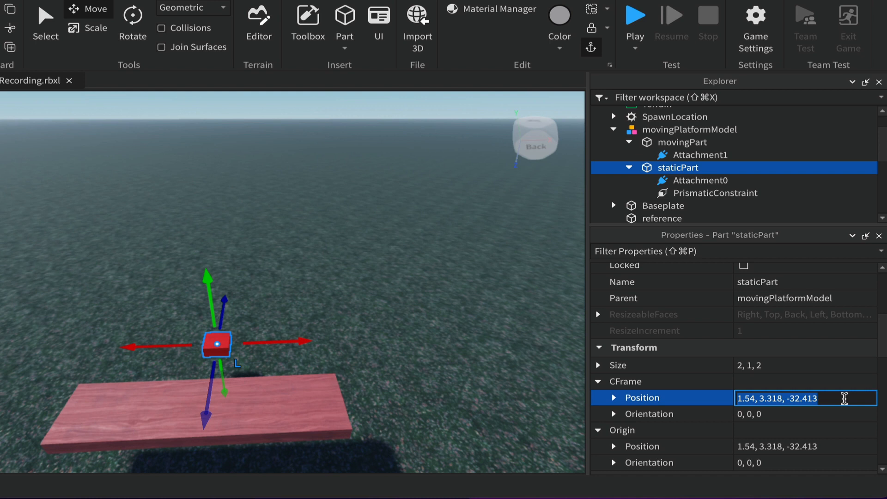
key("super+v")
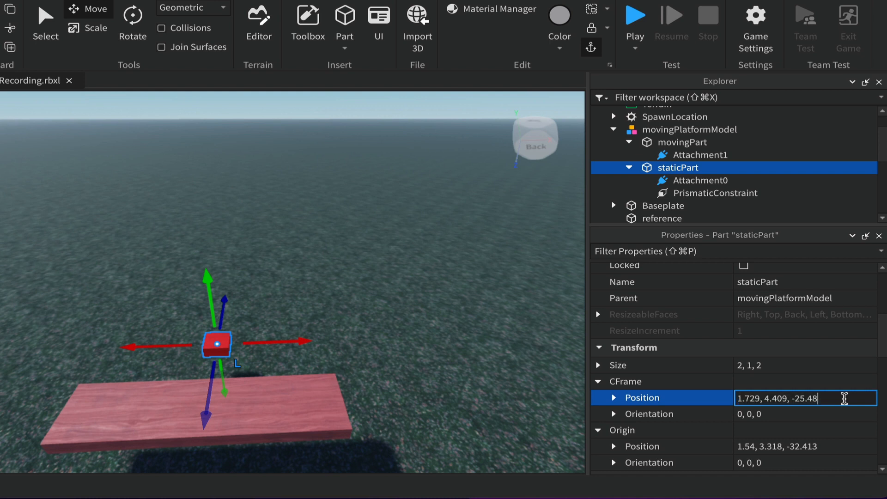
key("Return")
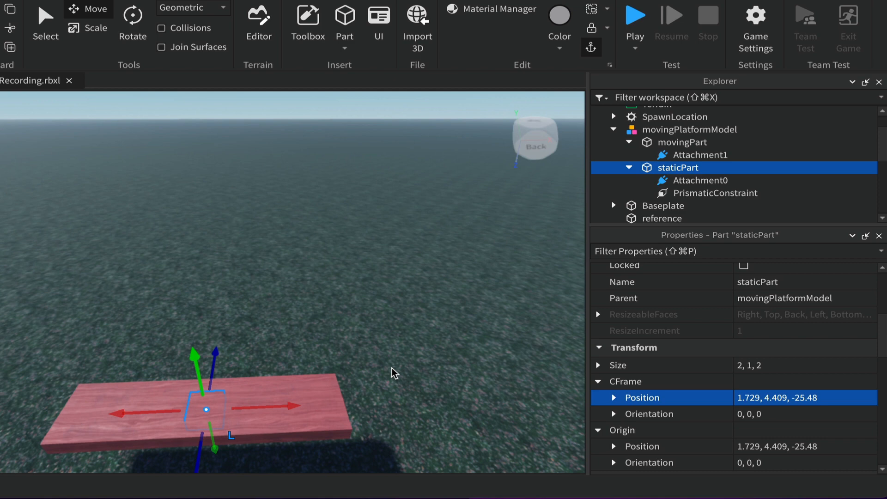
right_click_drag(392, 374, 392, 374)
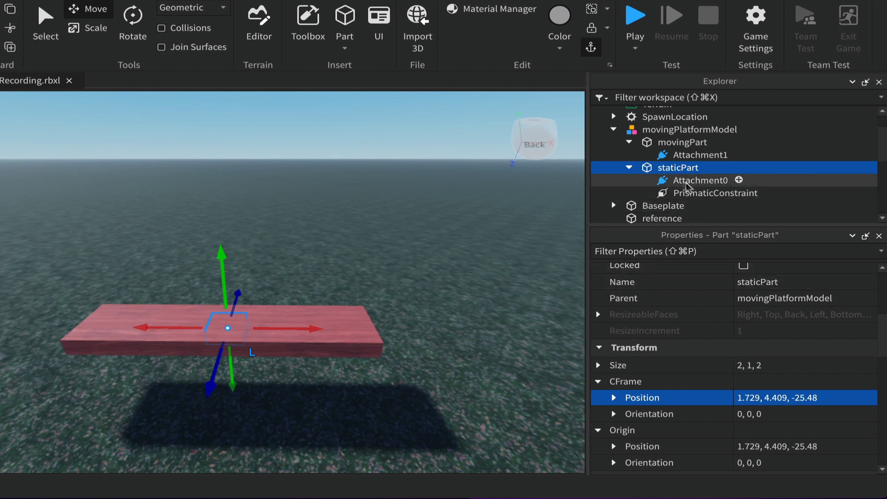
- Set staticPart's Transparency to 1 and clear the selection
scroll(792, 432, "up", 3)
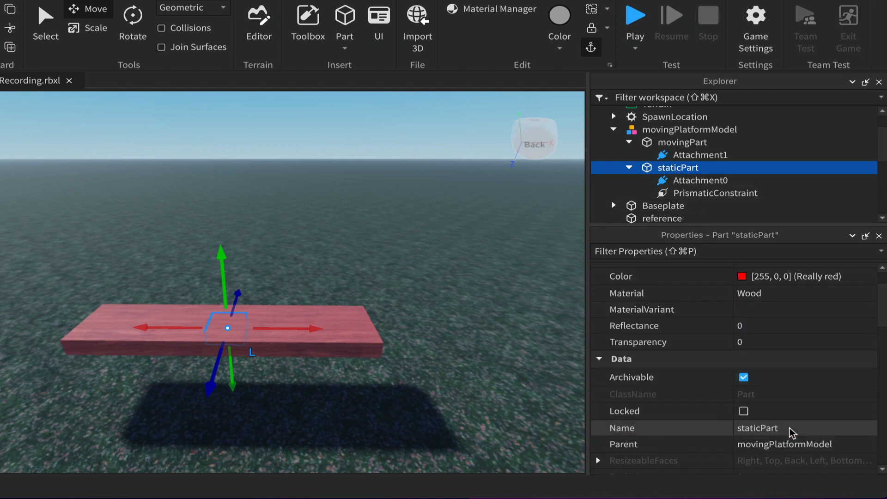
scroll(792, 432, "up", 2)
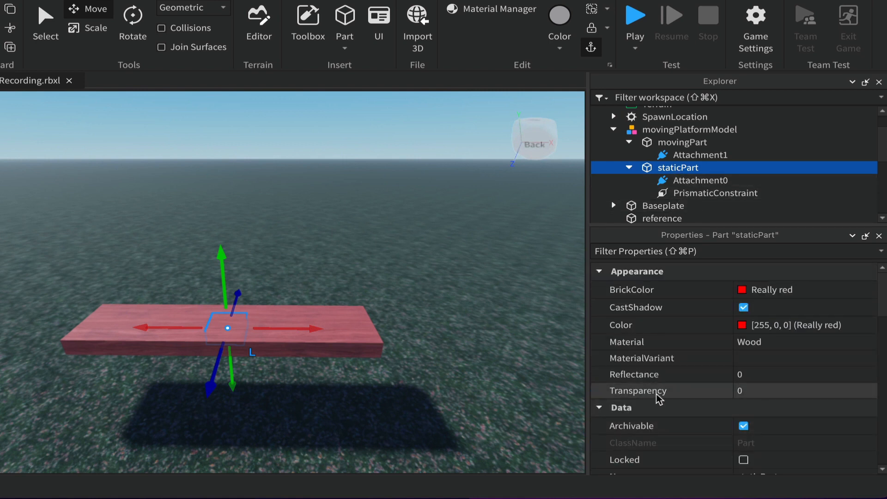
left_click(759, 390)
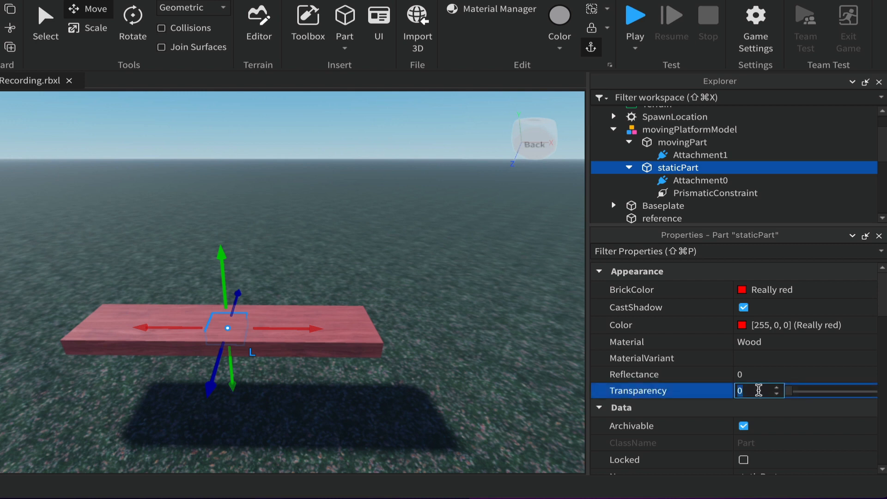
type("1")
key("Return")
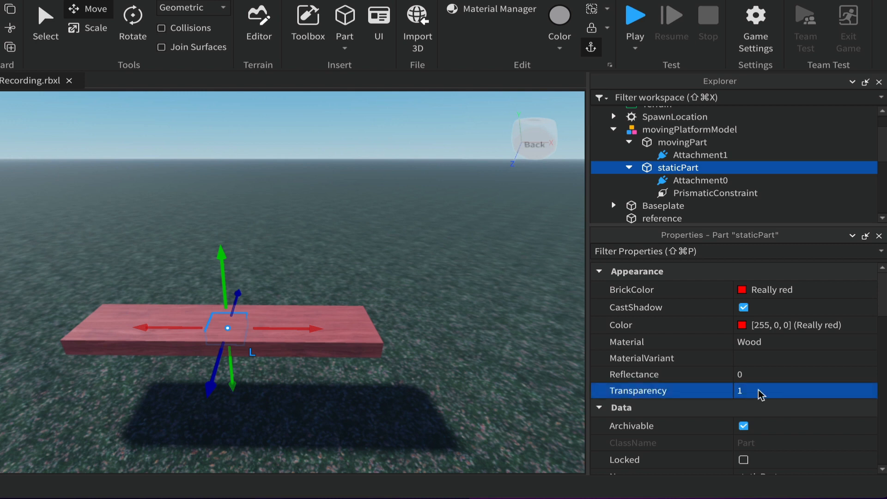
left_click(478, 311)
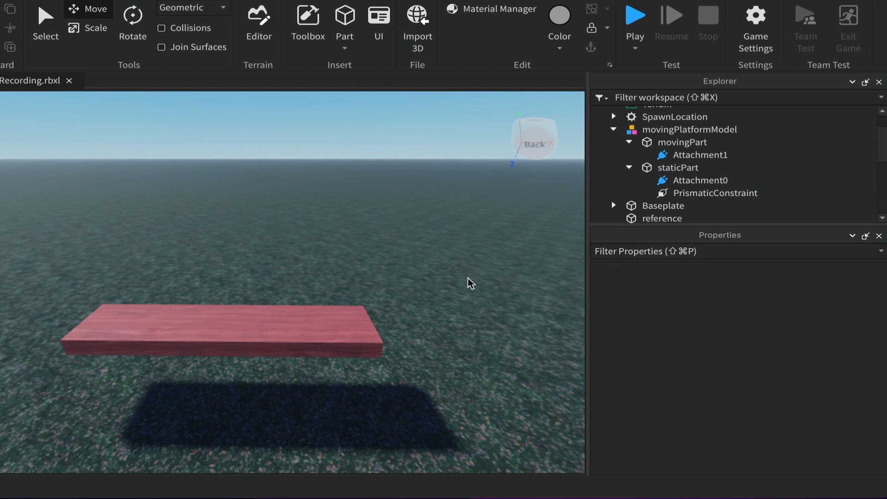
scroll(470, 283, "down", 3)
scroll(471, 283, "down", 2)
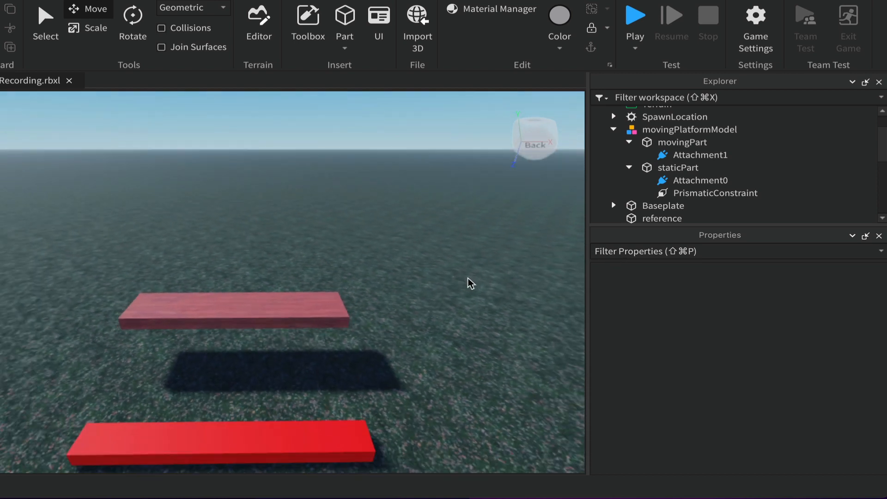
- Move the reference part about 4 studs along its Z axis, towards the wooden platform
scroll(471, 283, "down", 1)
scroll(692, 206, "down", 1)
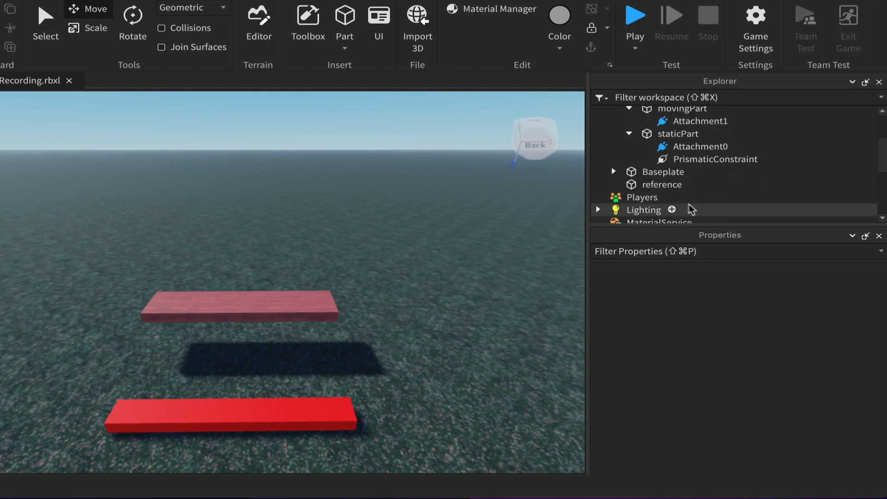
left_click(658, 185)
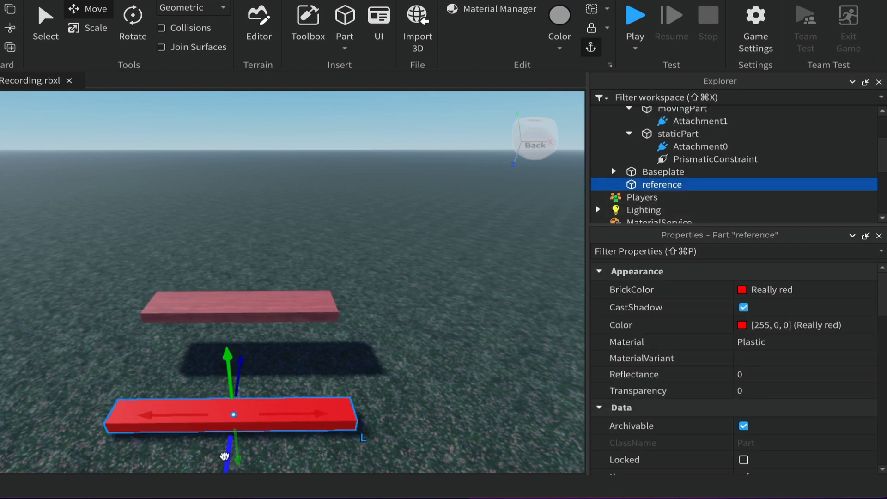
left_click_drag(225, 457, 230, 412)
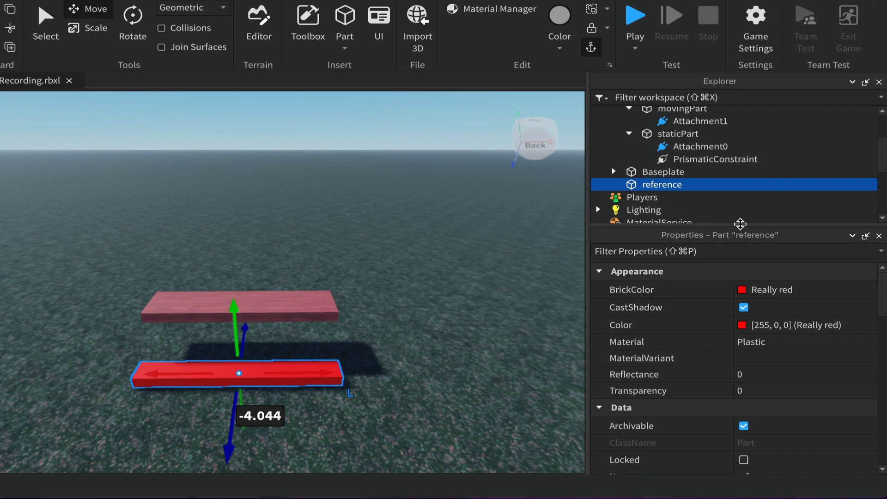
- Enlarge the object tree area and add a new Script inside staticPart
left_click_drag(740, 223, 741, 248)
scroll(693, 194, "up", 2)
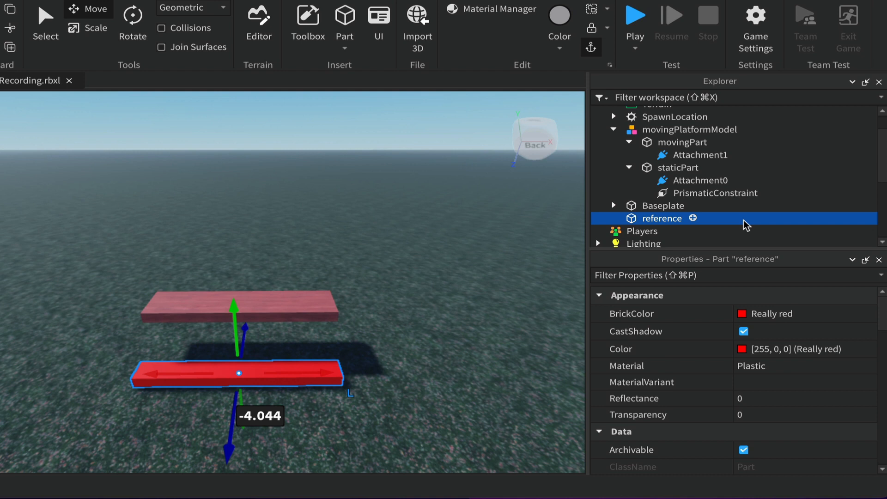
left_click(669, 169)
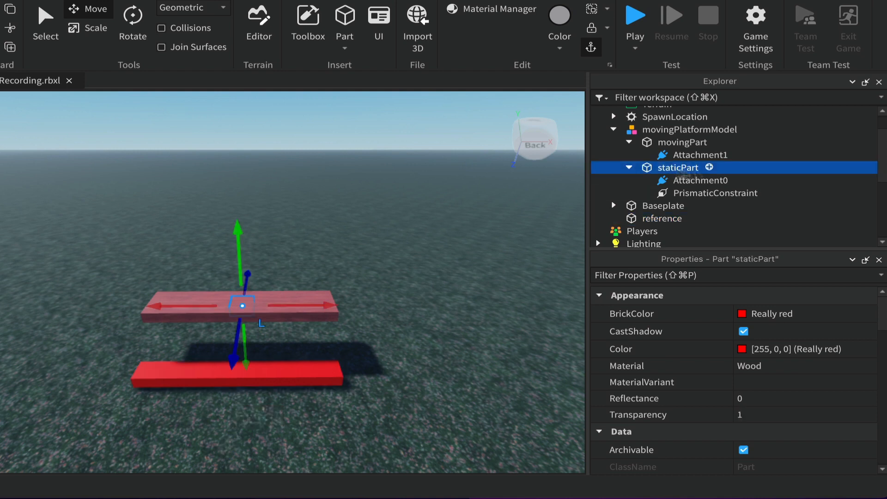
left_click(710, 168)
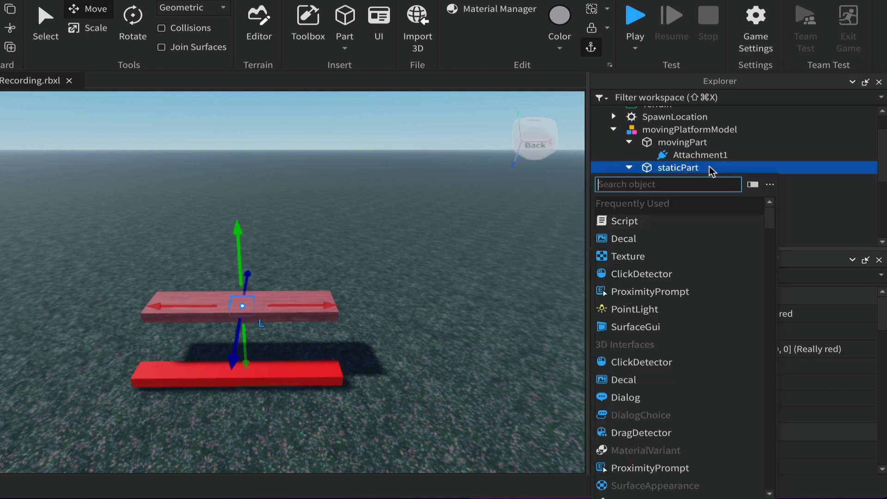
left_click(624, 222)
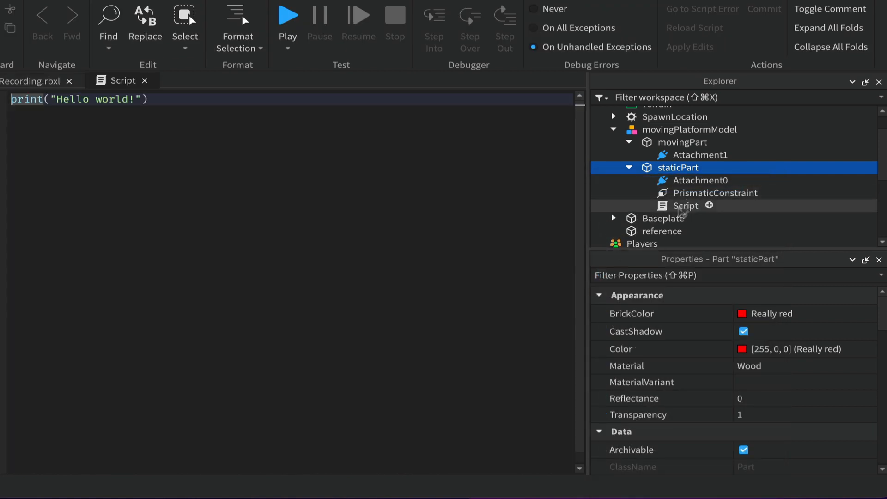
- Rename the new script in staticPart as movingPartScript
left_click(680, 208)
left_click(680, 208)
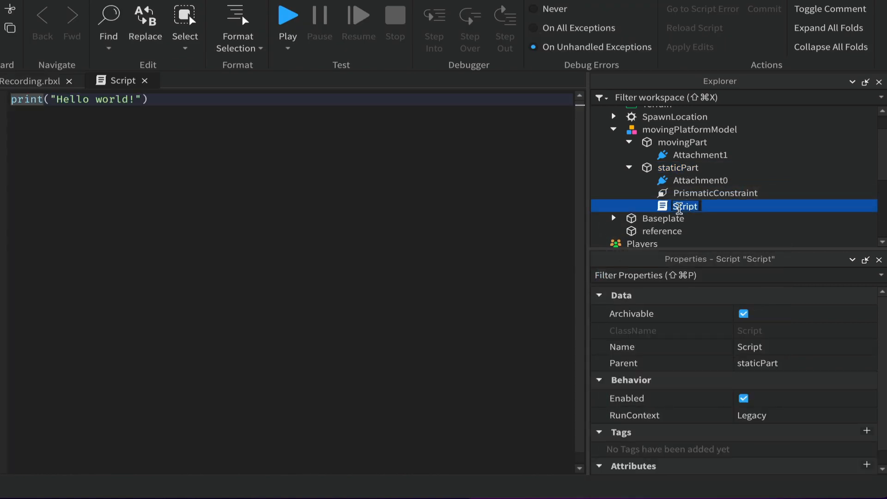
type("movingPartScript")
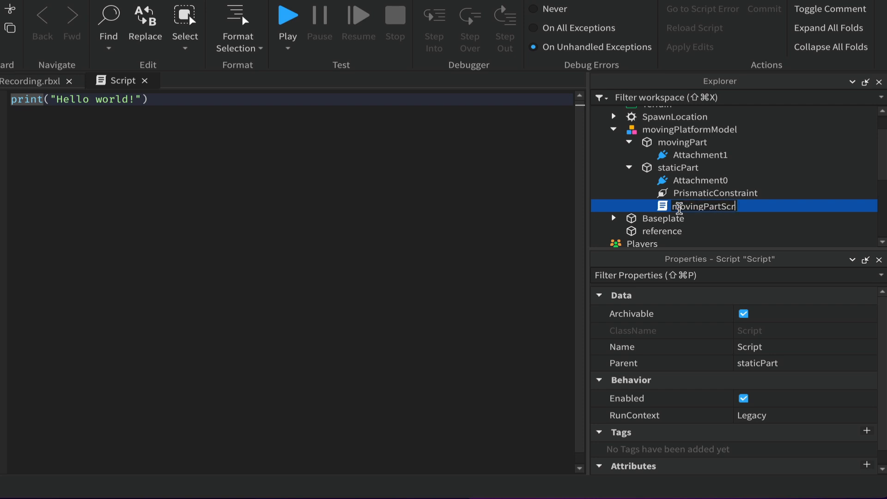
key("Return")
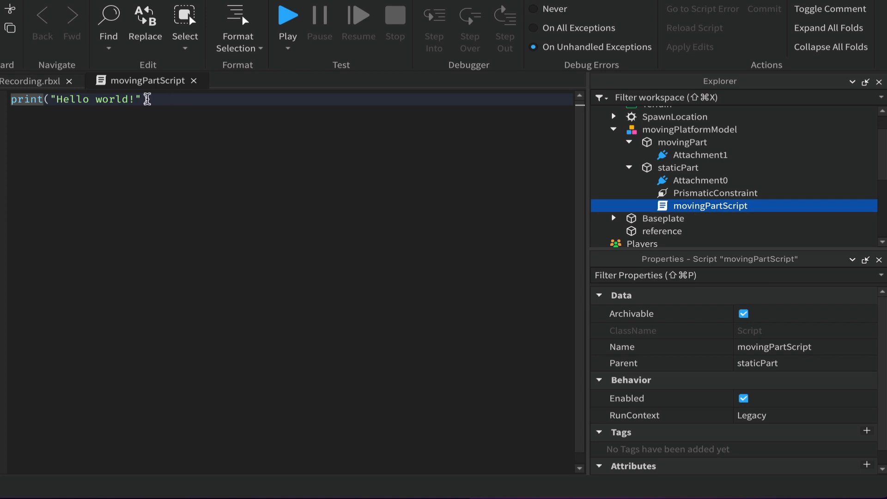
- Replace the default print statement in movingPartScript with three blank lines, and enlarge the script editor's text and width
left_click_drag(152, 99, 10, 96)
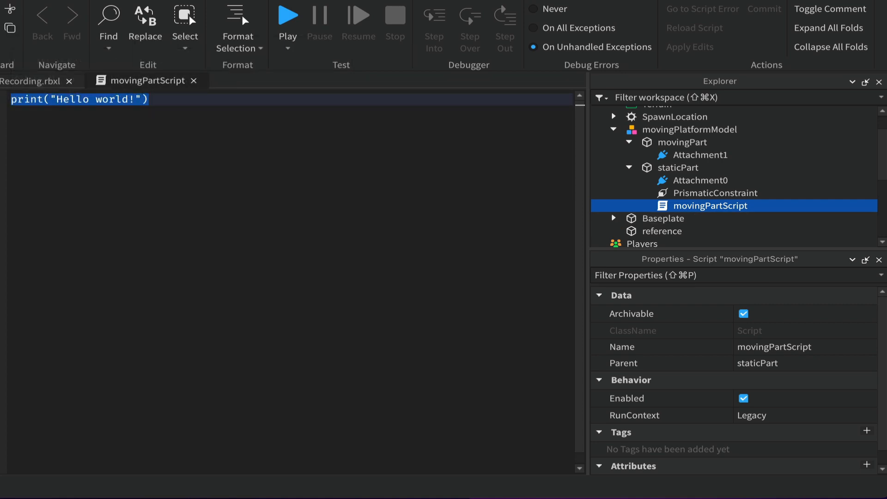
key("BackSpace")
key("Return")
key("Return")
key("Return")
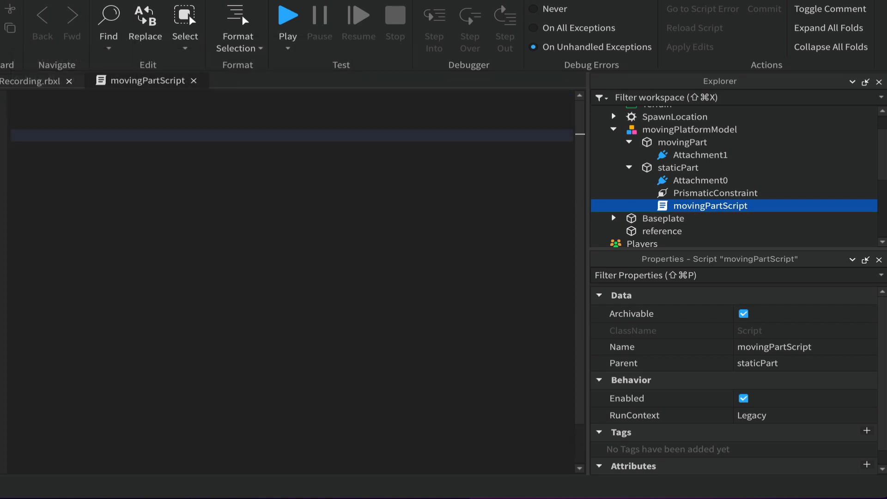
key("super+equal")
key("super+equal")
key("super+equal")
key("super+equal")
key("super+equal")
key("super+equal")
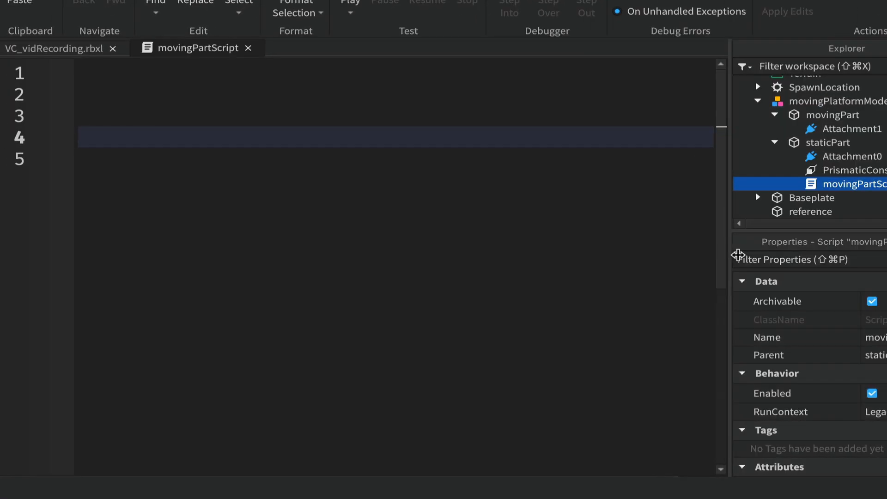
left_click_drag(738, 255, 745, 255)
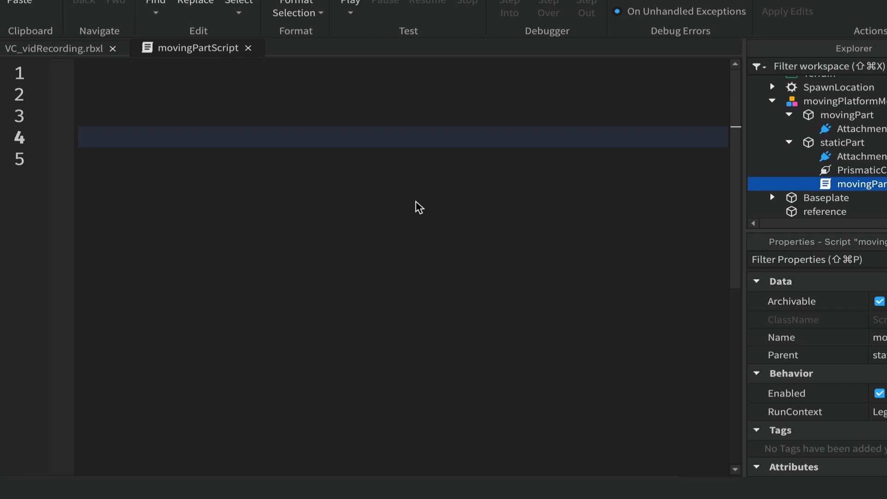
- Set the PrismaticConstraint's servo TargetPosition to 0
left_click(863, 171)
scroll(818, 370, "down", 5)
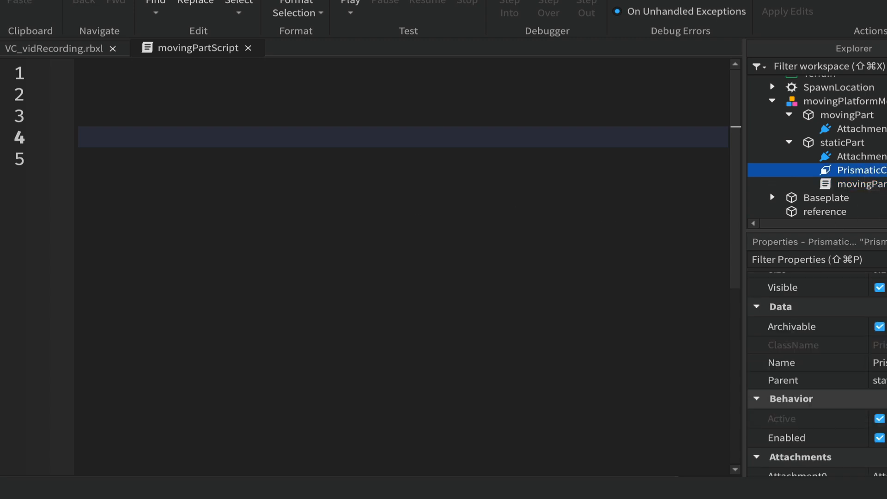
scroll(846, 413, "down", 3)
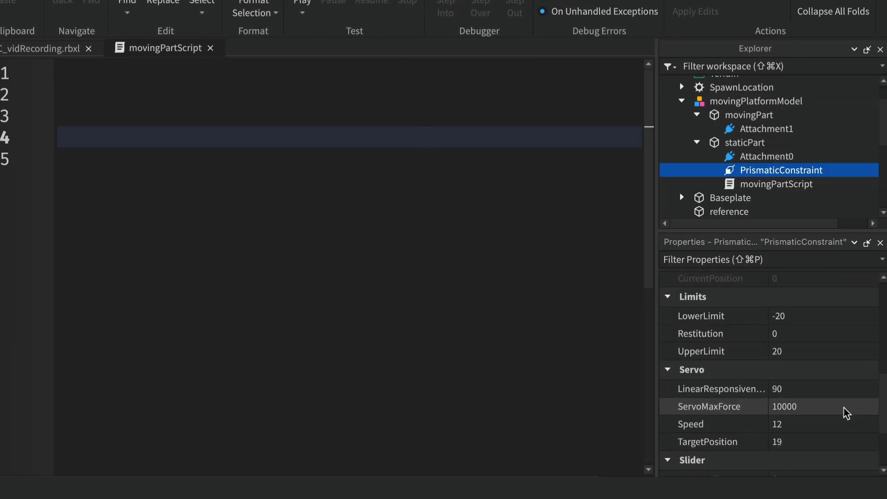
scroll(847, 413, "down", 3)
scroll(845, 413, "up", 3)
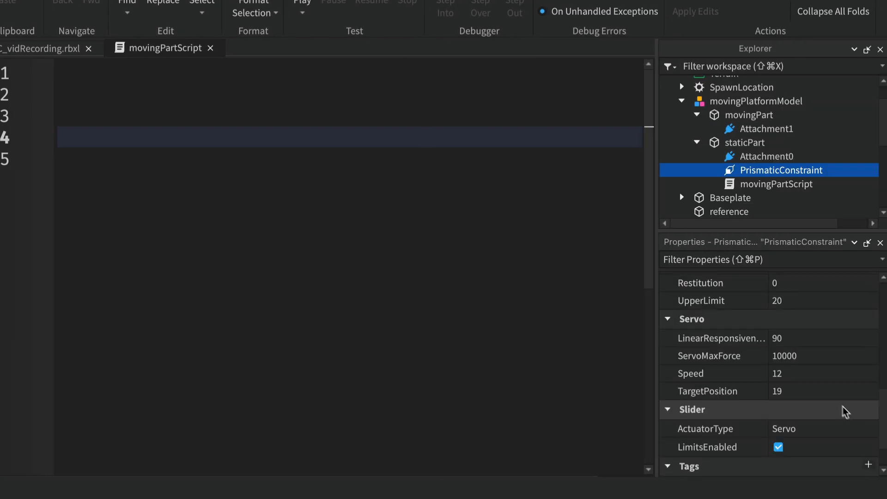
left_click(795, 393)
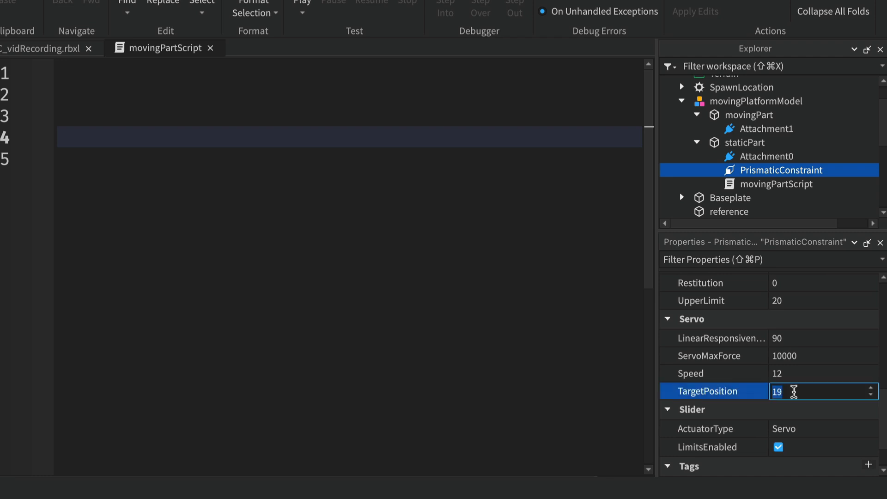
type("0")
key("Return")
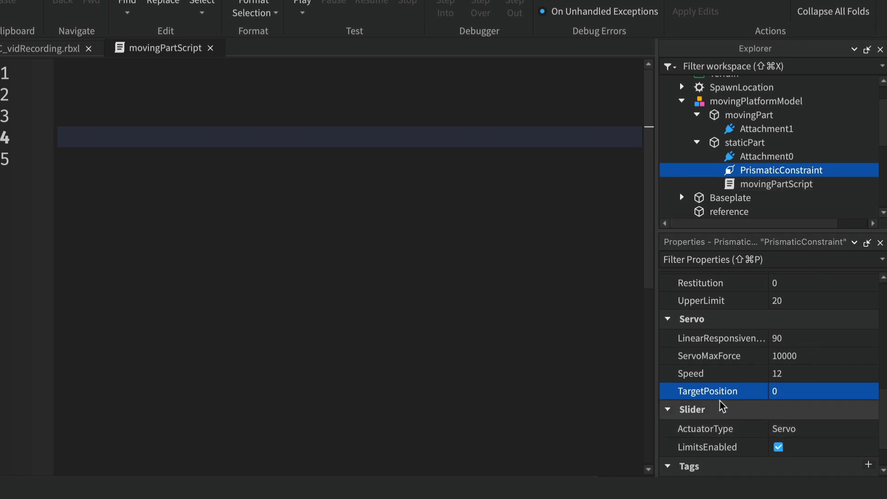
mouse_move(725, 400)
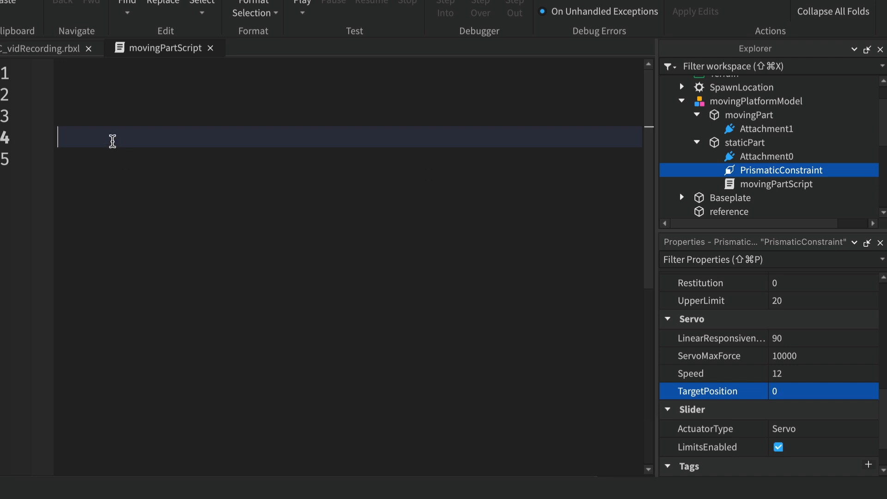
- On line 4 of movingPartScript, declare the variable: local pris = script.Parent.PrismaticConstraint
type("local")
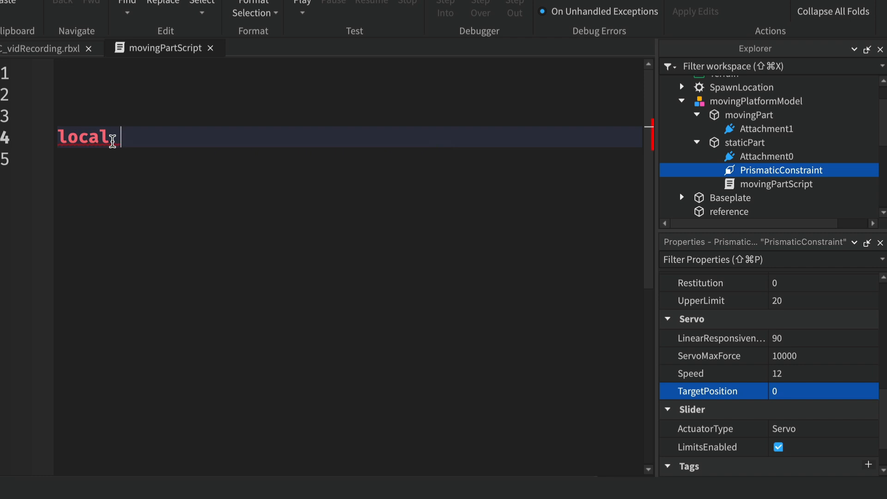
type(" pris = s")
key("Tab")
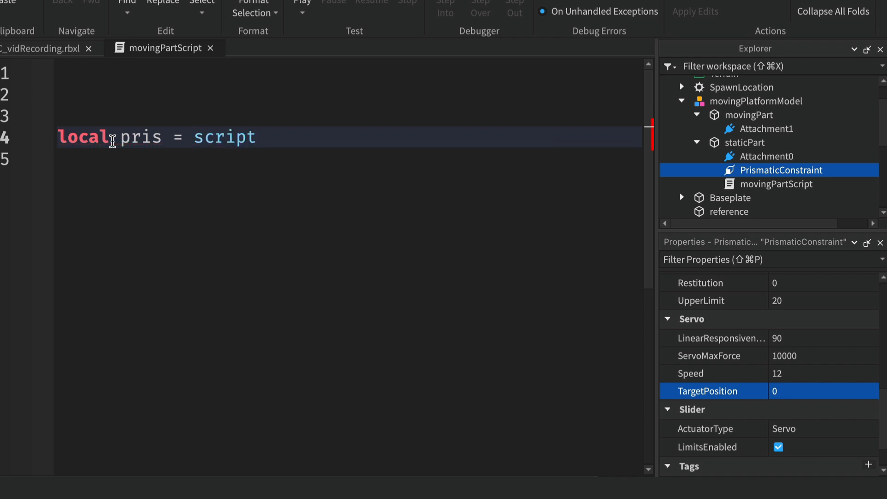
type(".")
key("Tab")
type(".pr")
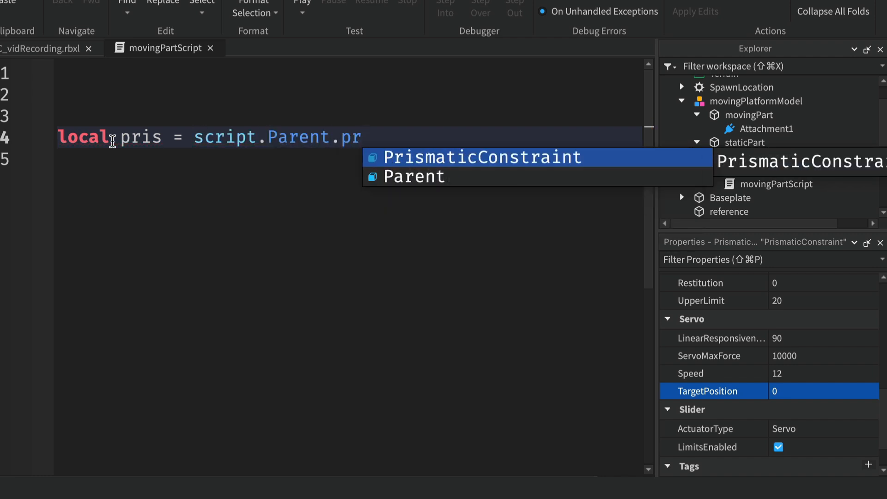
key("Tab")
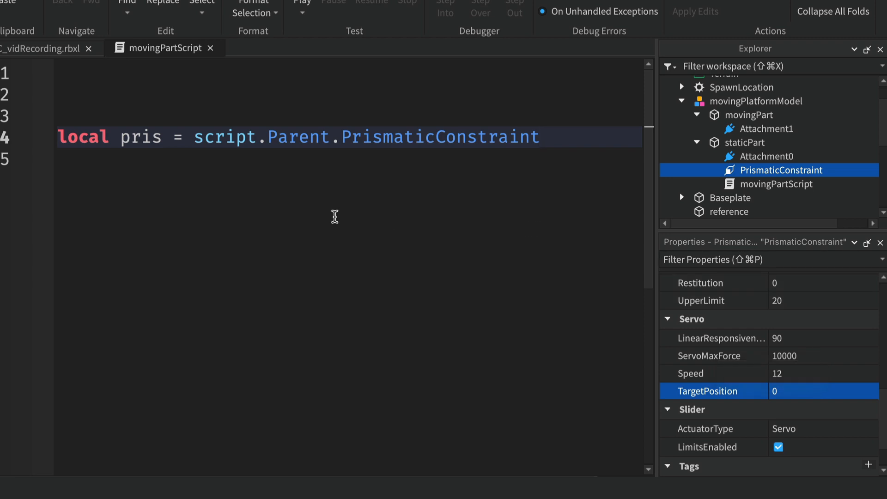
- Add a "while true do" loop with its end two lines below the pris declaration
key("Return")
key("Return")
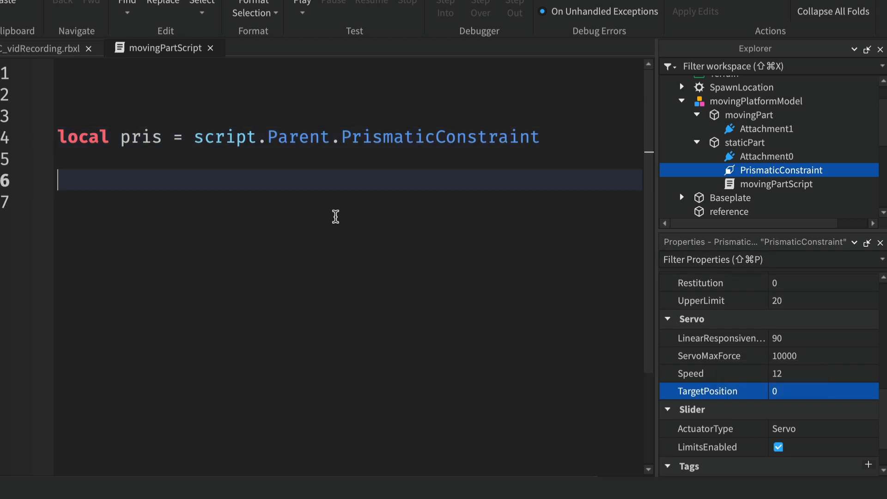
type("while tru")
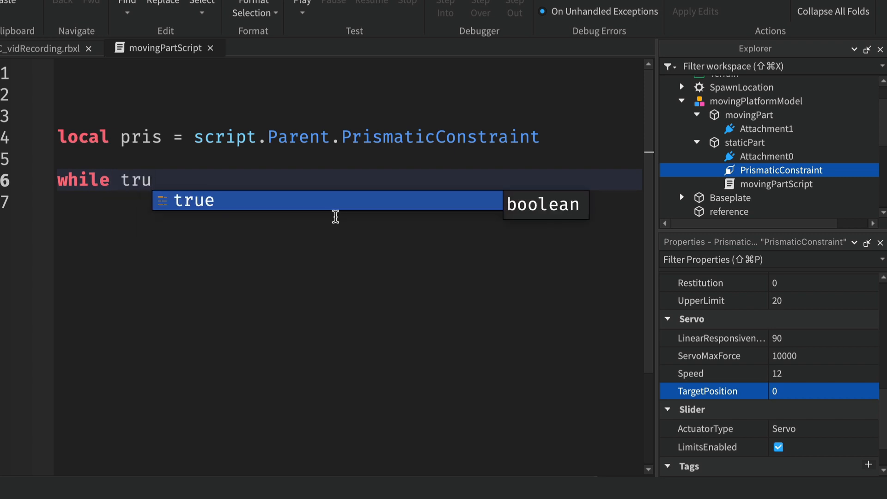
type("e do")
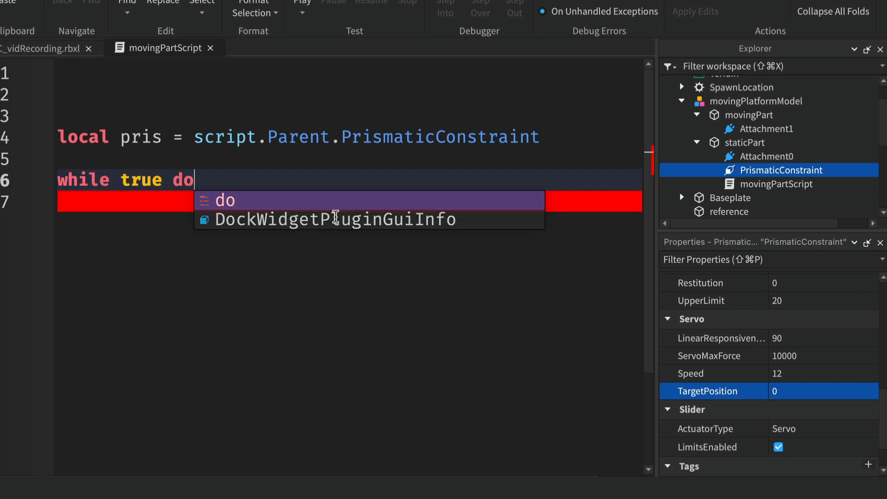
key("Return")
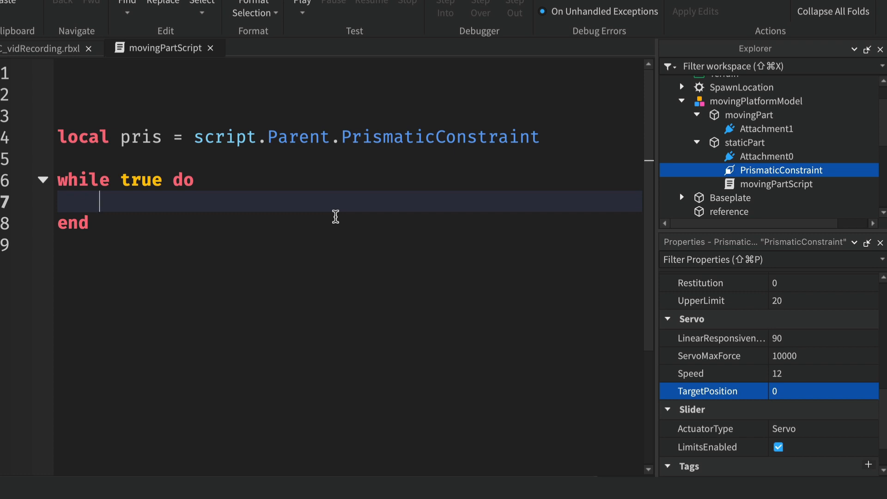
- Inside the while loop, assign the constraint's target with pris.TargetPosition = 19
type("pris.")
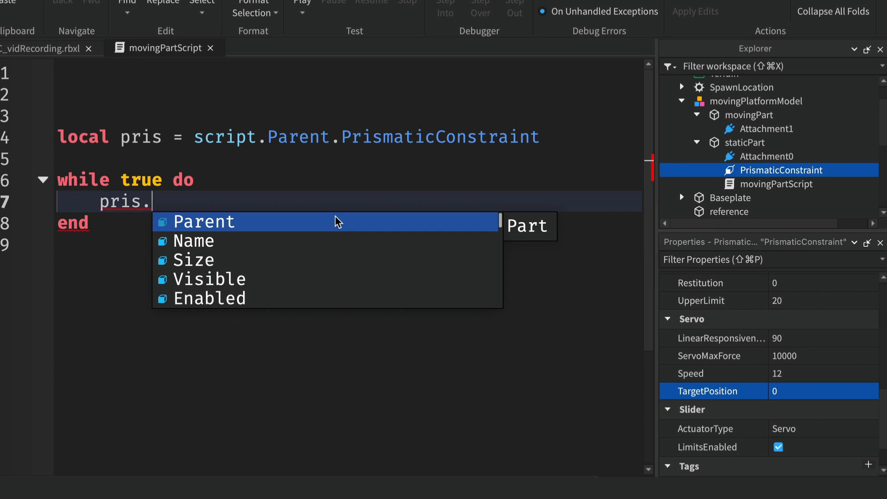
type("Tar")
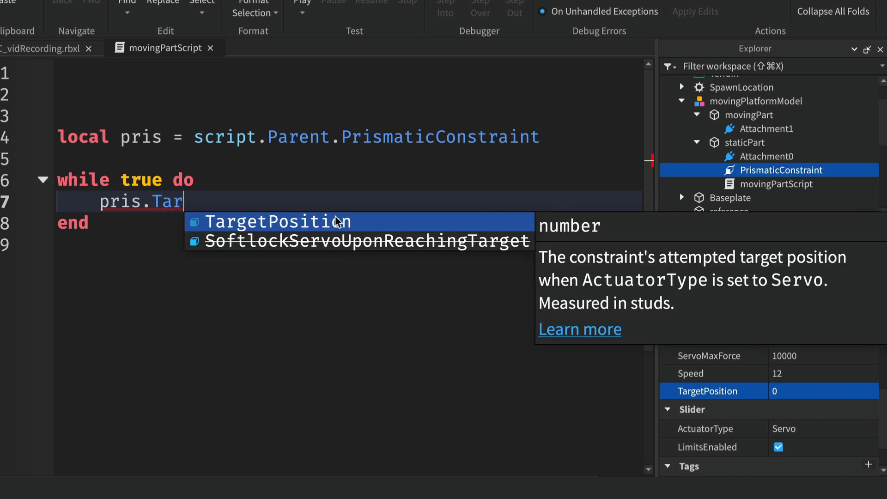
left_click(336, 222)
type("= ")
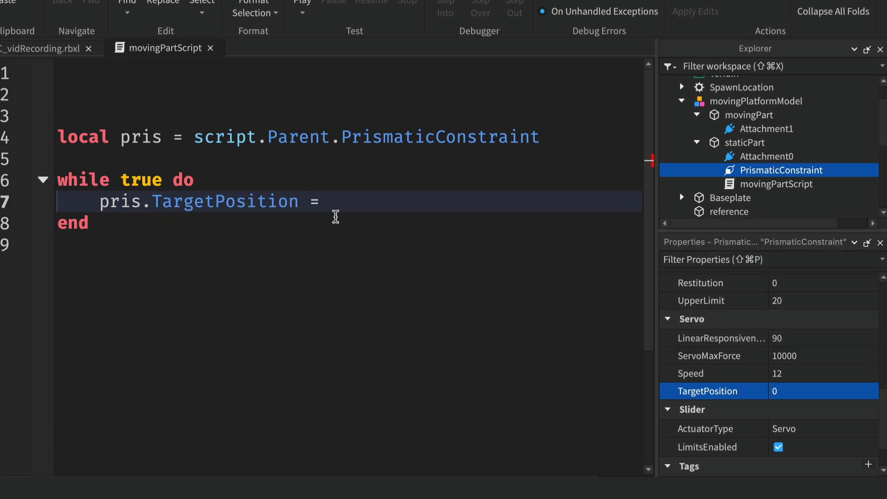
type("19")
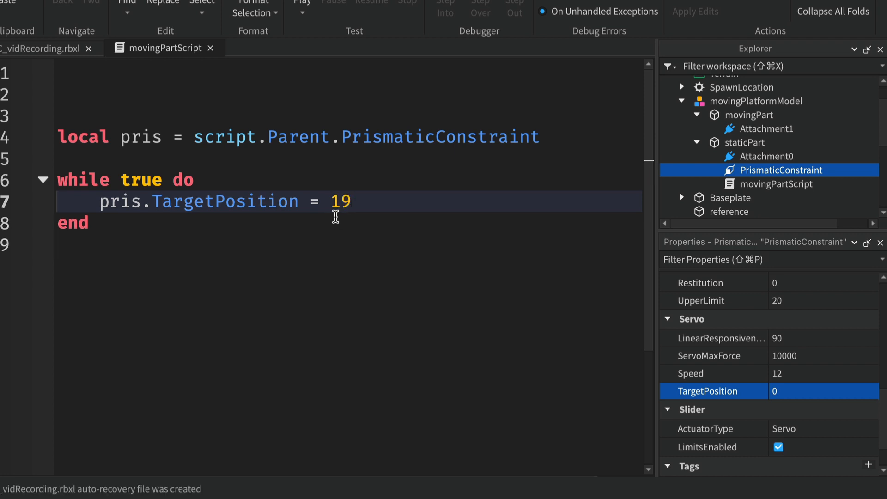
- Below the pris.TargetPosition = 19 line in the while loop, add task.wait(1)
key("Return")
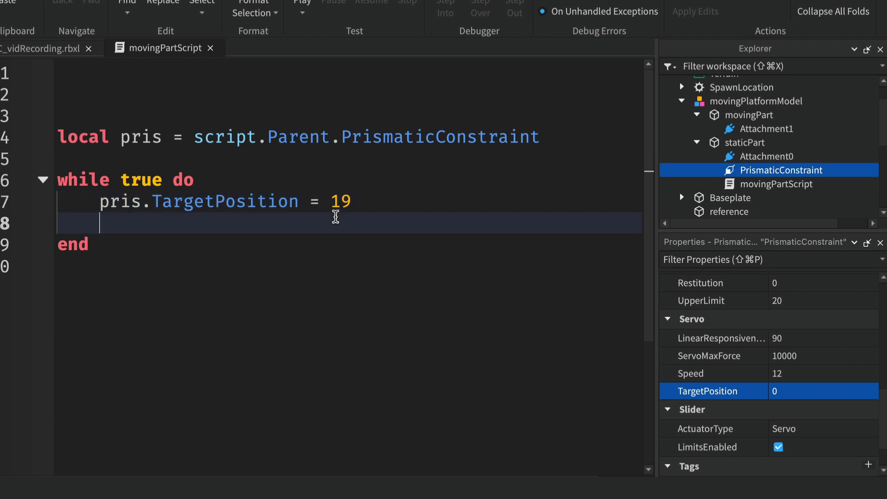
type("t")
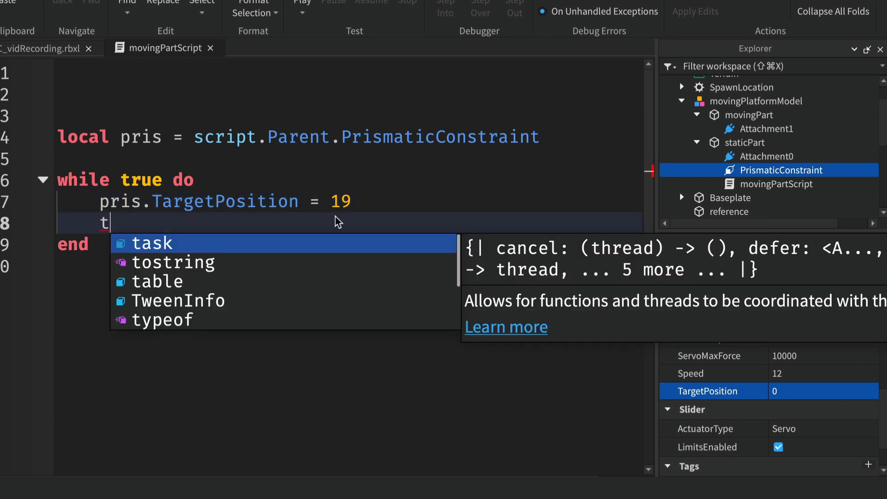
type("ask.")
key("Tab")
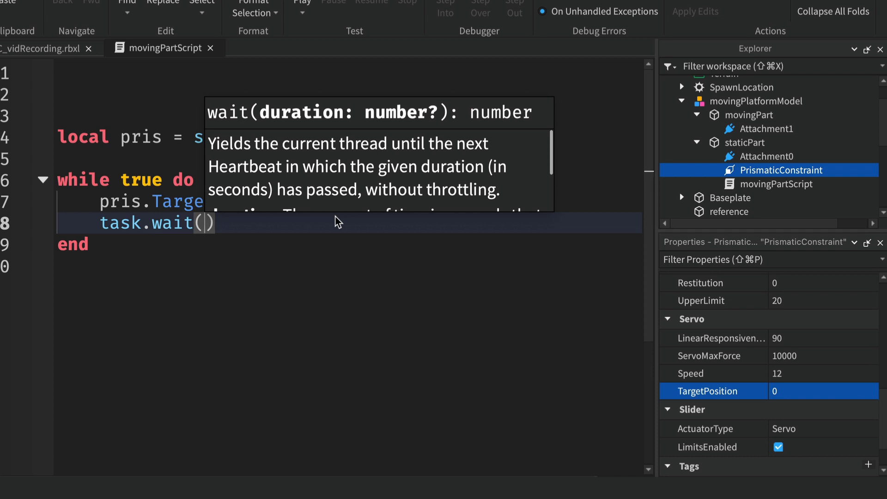
type("1)")
- Complete the loop body with pris.TargetPosition = -19 followed by another task.wait(1)
key("Return")
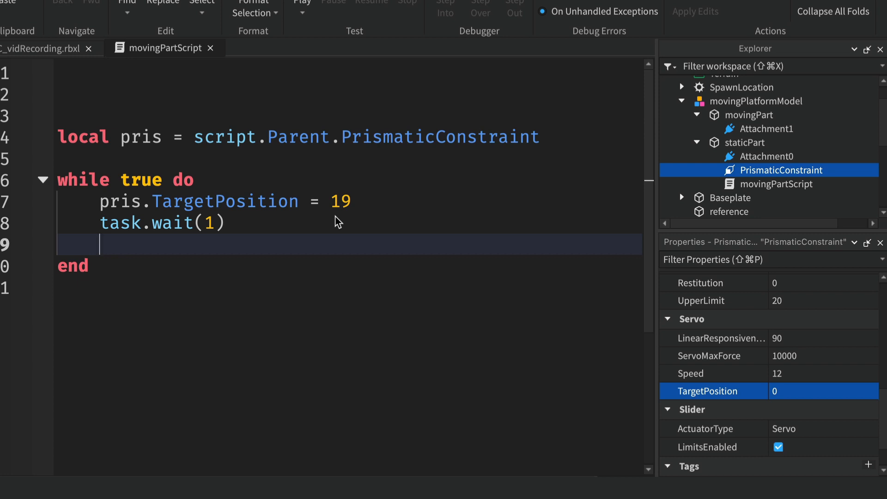
type("pris.Ta")
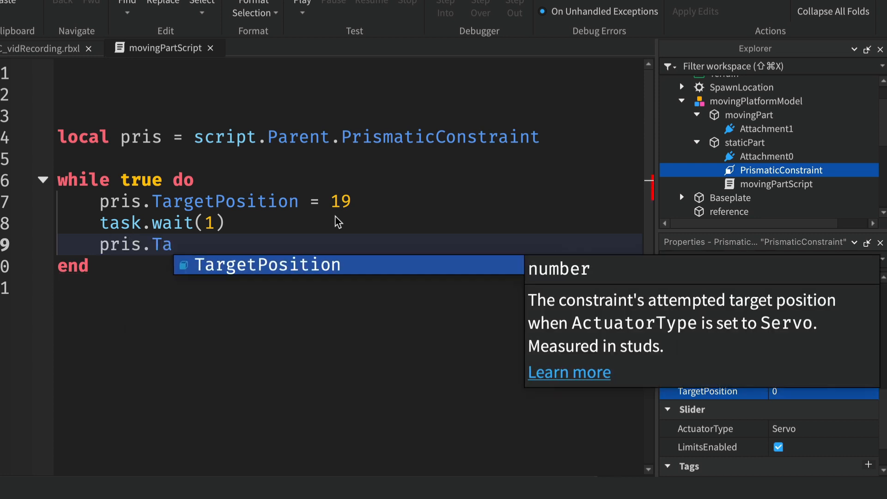
key("Tab")
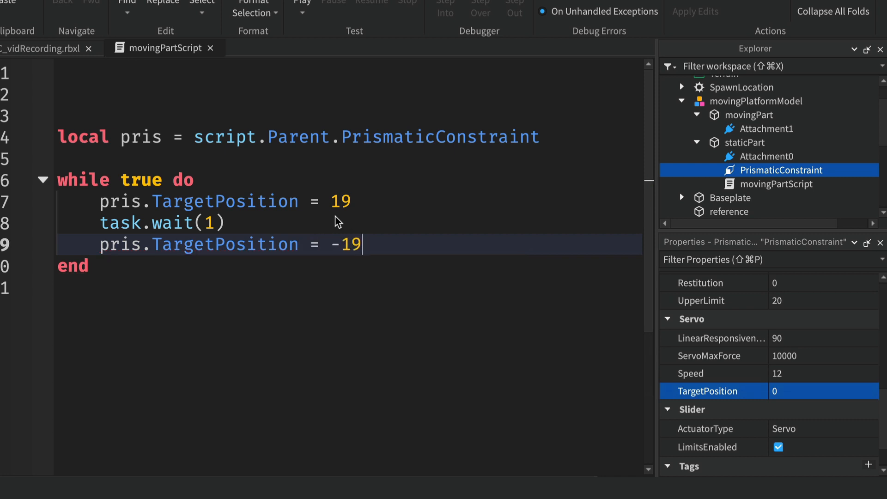
key("Return")
type("task.wait(")
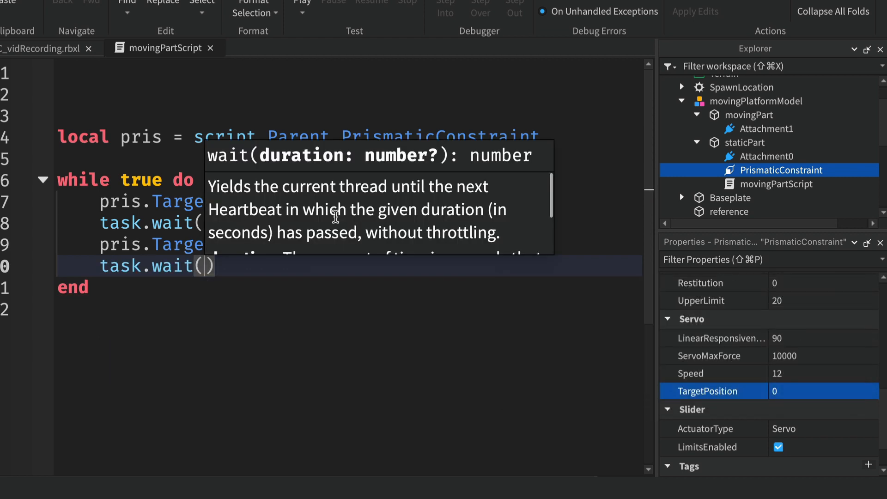
type("1")
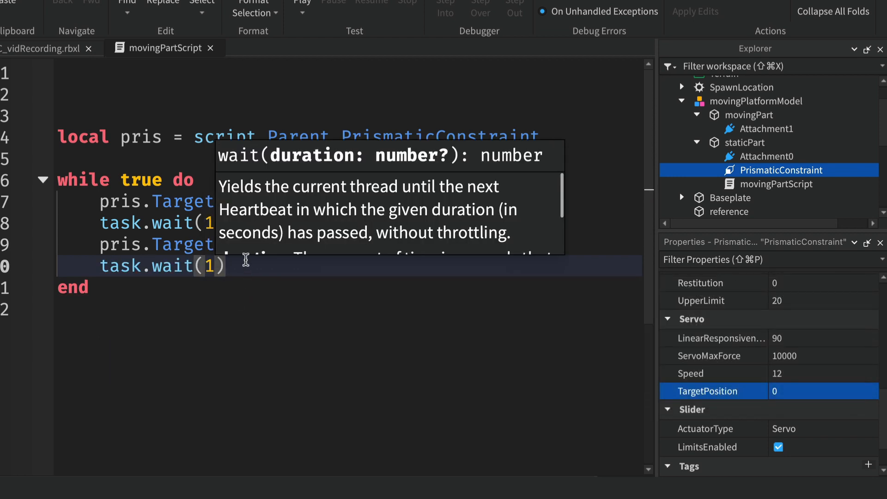
left_click(243, 264)
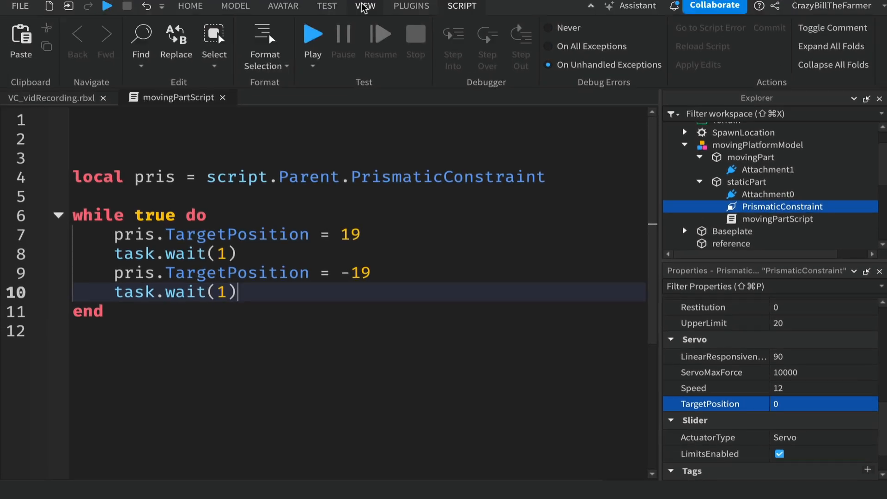
- Show the Output window and save the VC_vidRecording.rbxl place from its 3D view
left_click(365, 7)
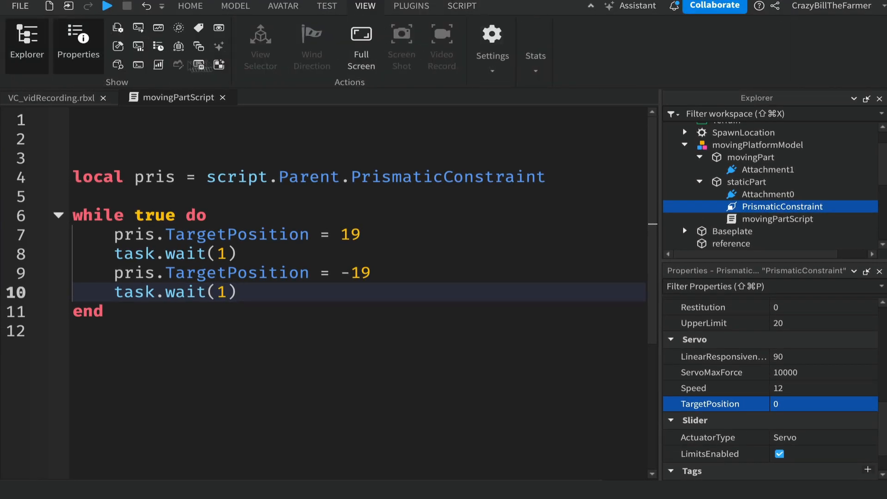
left_click(139, 28)
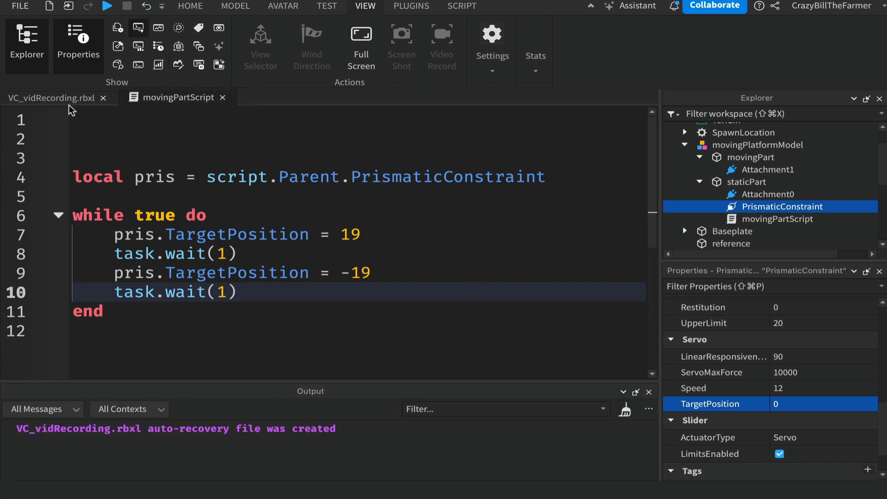
left_click(55, 99)
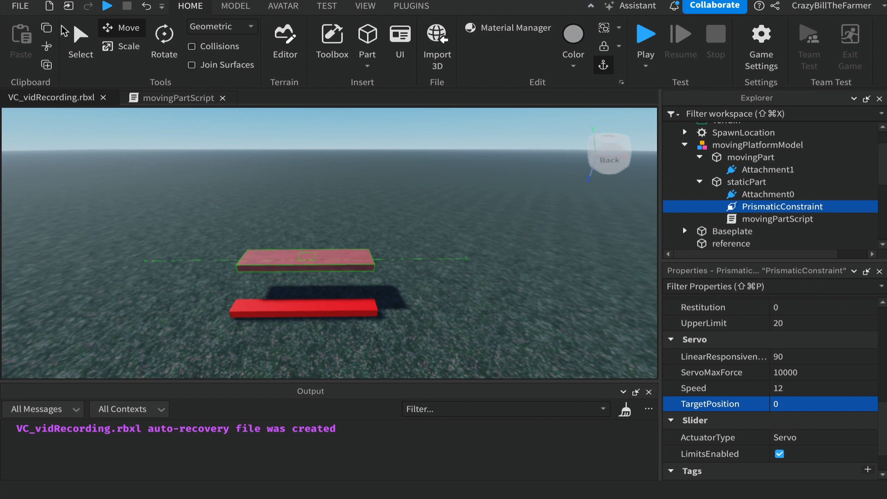
left_click(24, 6)
left_click(33, 94)
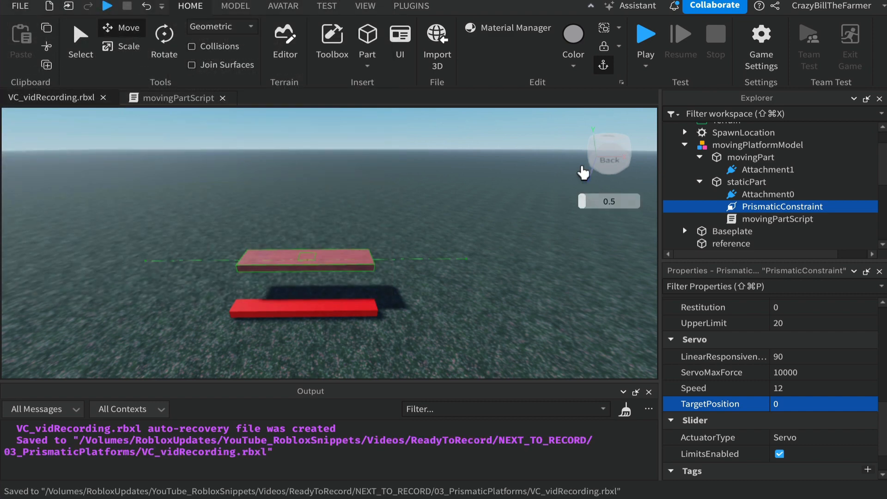
- Playtest the place and walk the character toward the platform to watch how it moves
left_click(645, 41)
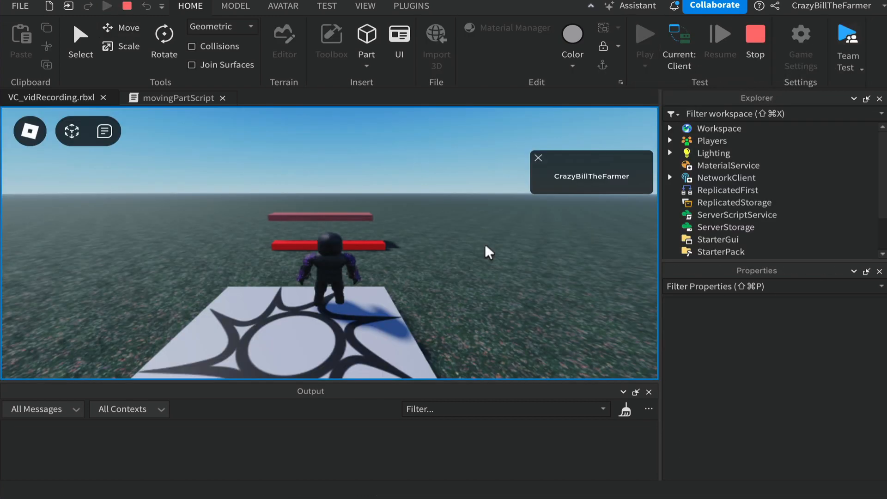
key("w")
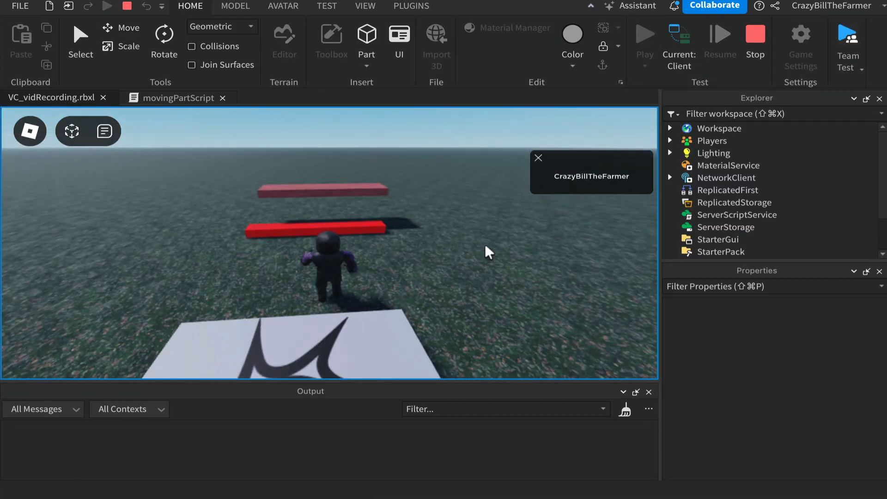
scroll(486, 252, "up", 5)
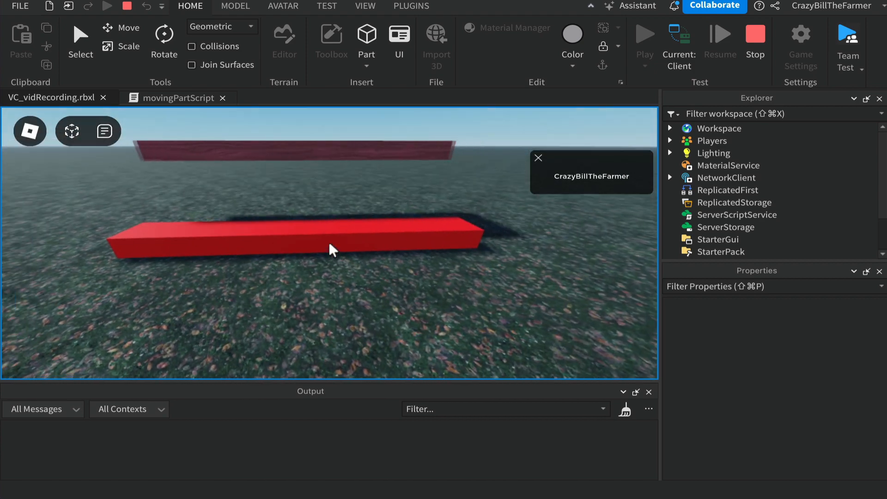
scroll(331, 250, "down", 2)
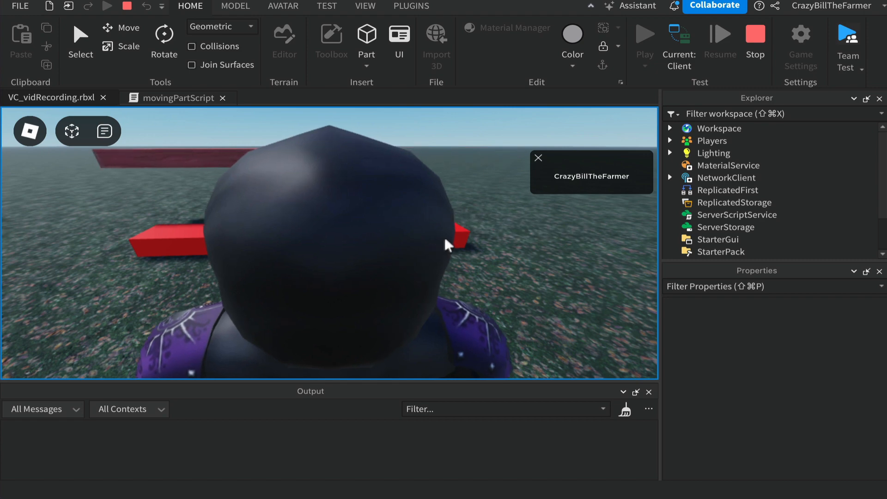
scroll(448, 241, "down", 5)
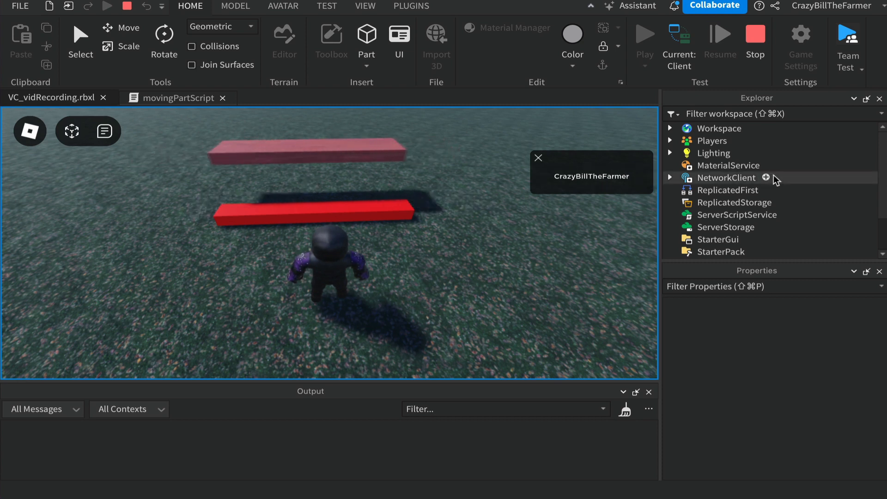
- During the playtest, inspect the limits and servo properties of the PrismaticConstraint under staticPart in movingPlatformModel, and end the test
left_click(671, 129)
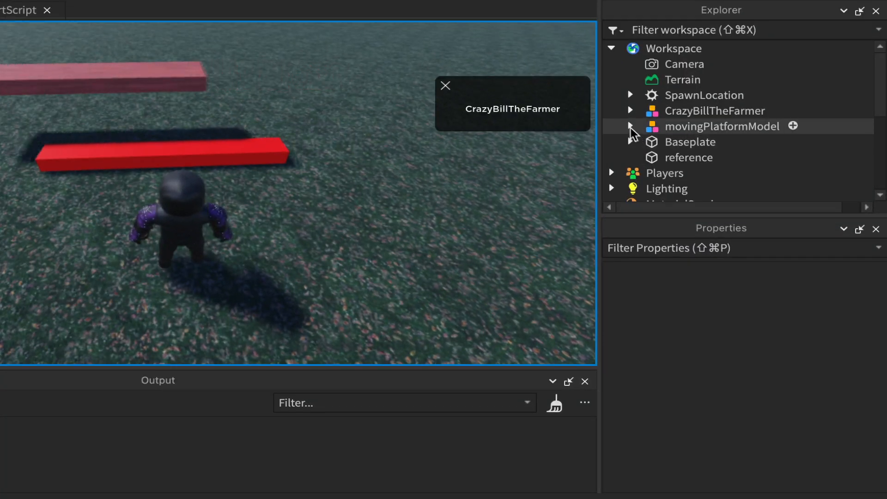
left_click(631, 127)
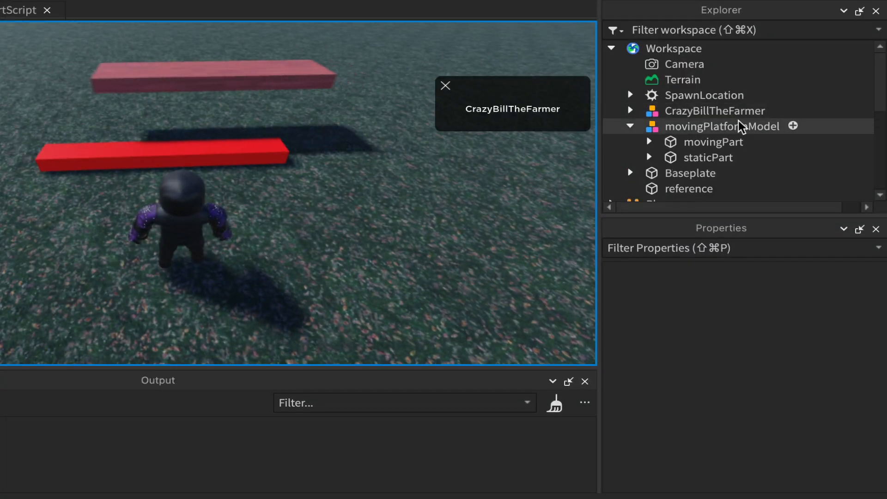
left_click(650, 158)
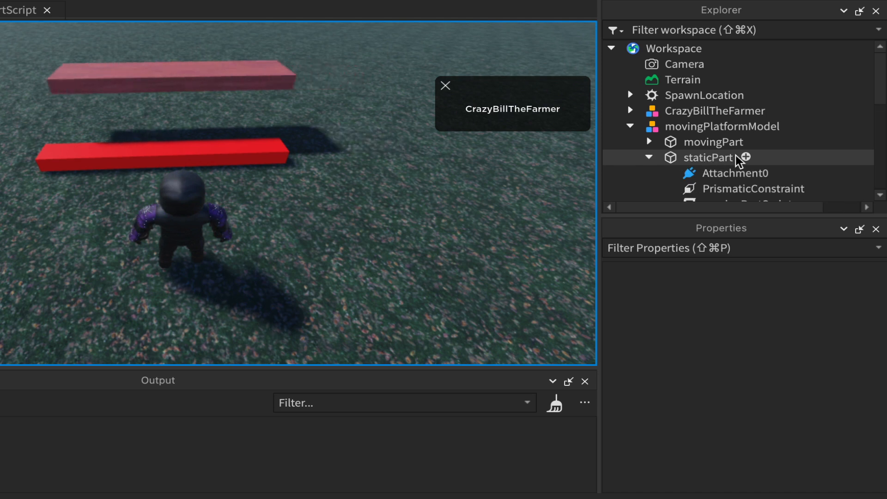
scroll(739, 158, "down", 2)
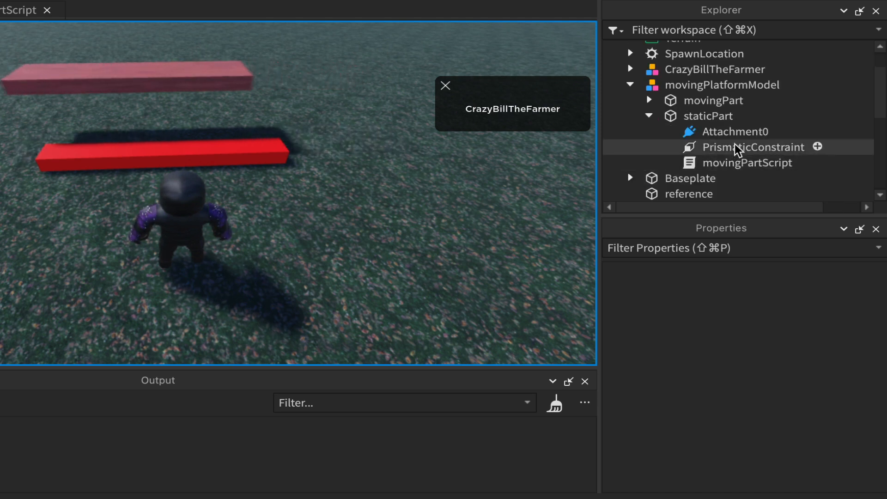
left_click(738, 148)
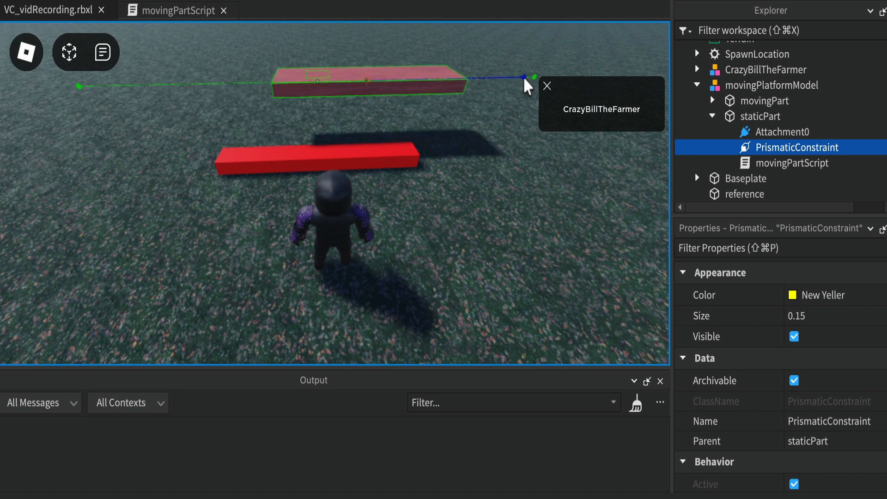
scroll(858, 358, "down", 3)
scroll(858, 364, "down", 12)
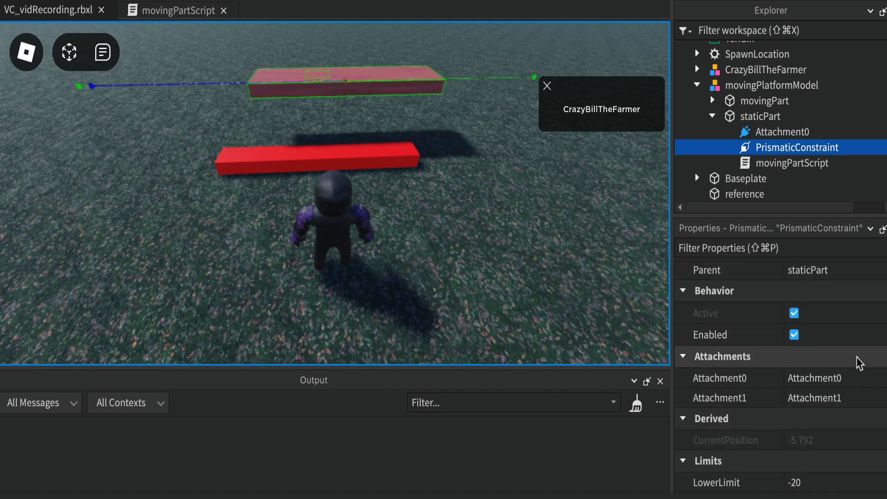
scroll(859, 363, "down", 6)
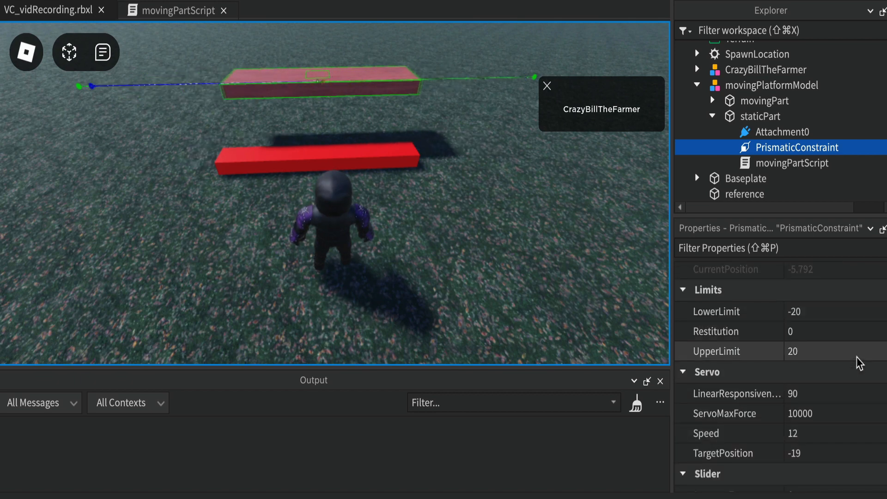
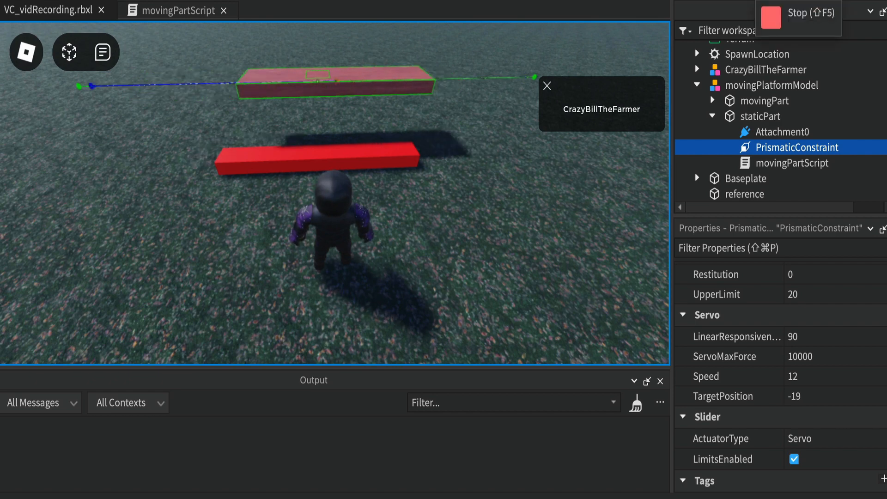
left_click(755, 1)
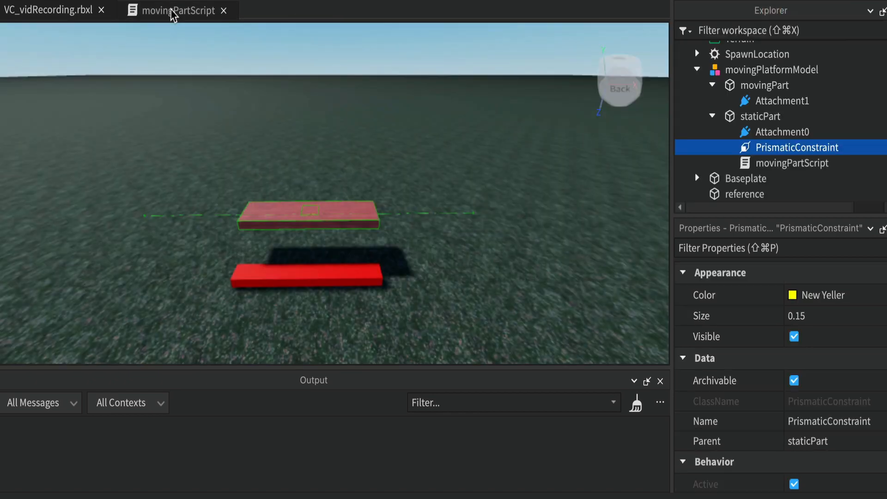
- In movingPartScript, change both task.wait durations in the loop to 3 seconds
left_click(176, 11)
double_click(222, 205)
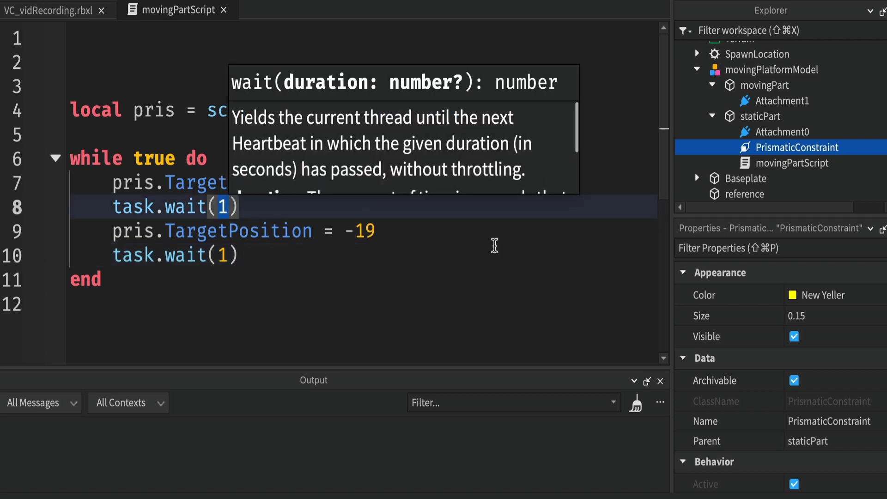
double_click(222, 256)
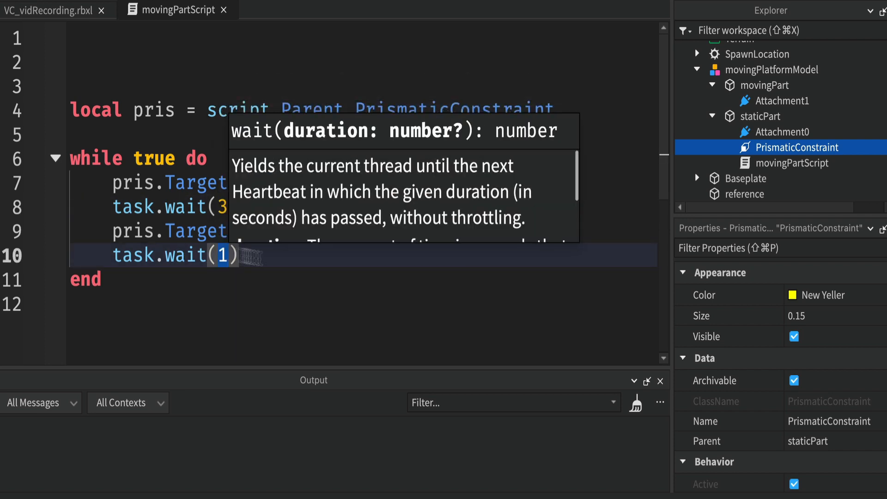
left_click(286, 260)
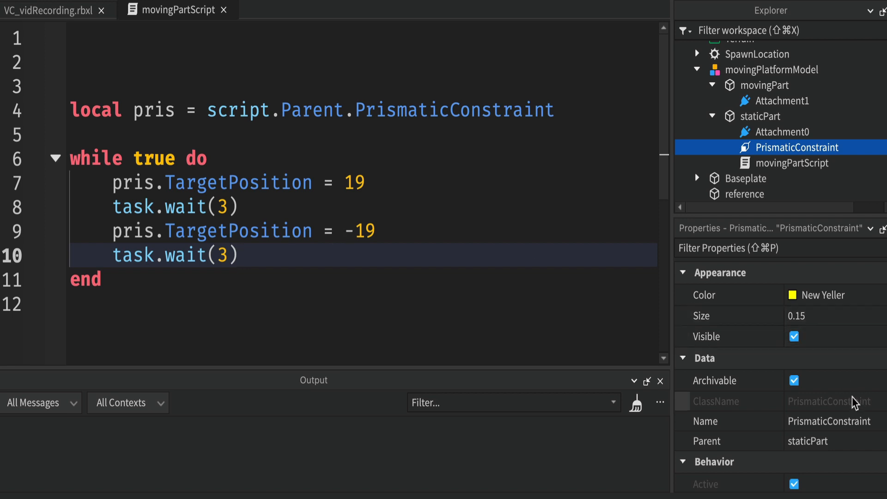
- Review the PrismaticConstraint's limits, servo and slider properties, and start a playtest from the place's 3D view
scroll(853, 402, "down", 7)
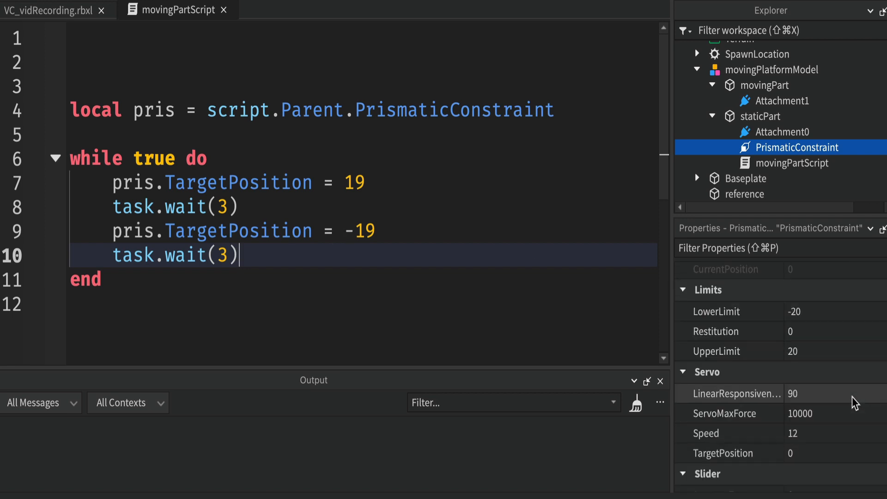
scroll(855, 403, "down", 2)
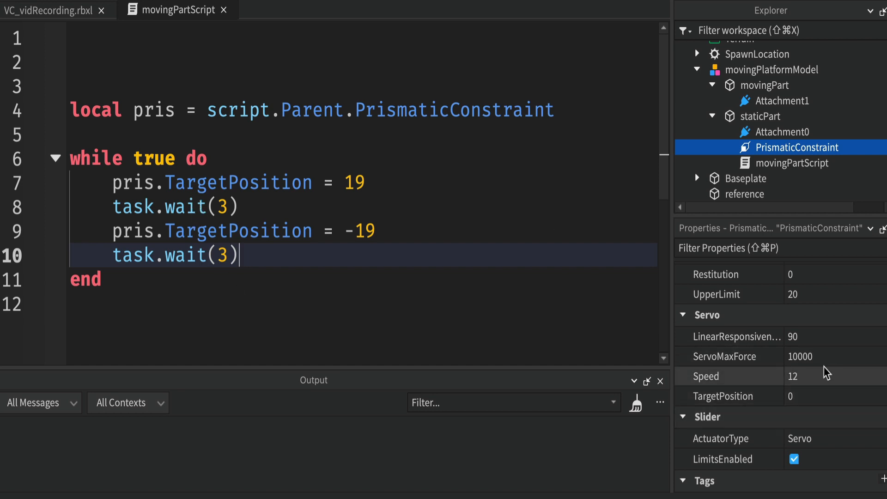
left_click(55, 10)
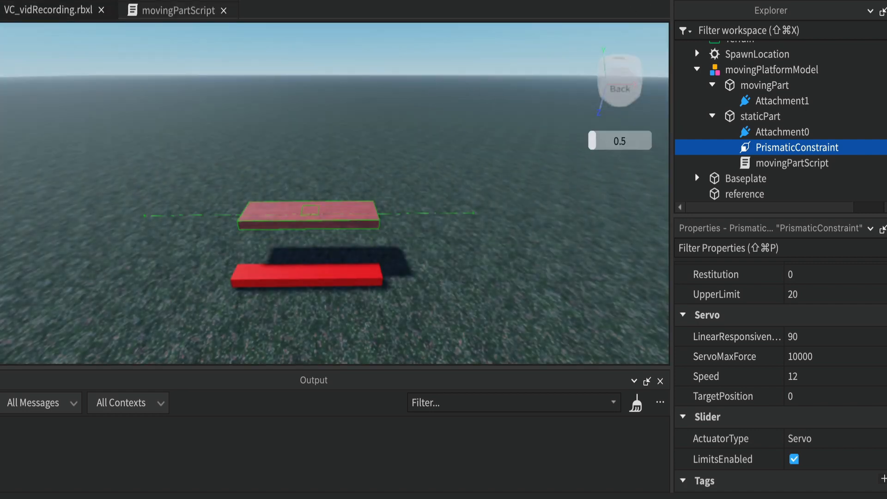
key("F5")
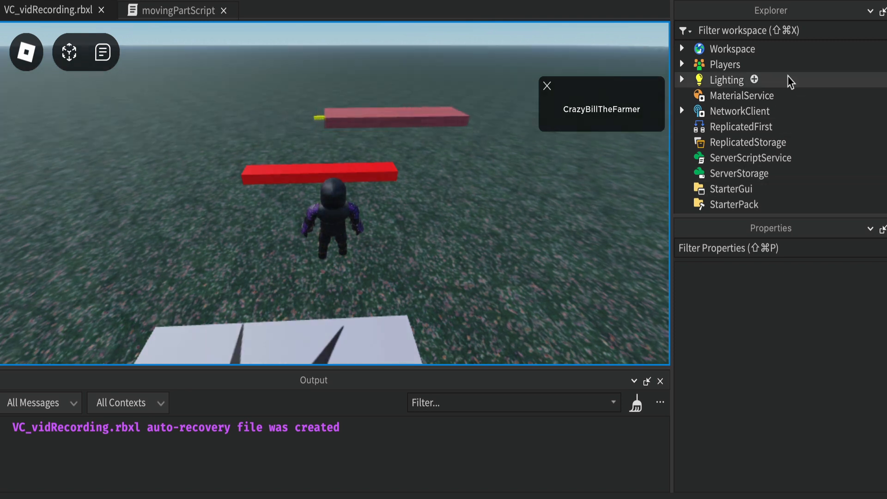
- During the playtest, turn off Visible for the PrismaticConstraint under staticPart in movingPlatformModel, and clear the model's selection outline
left_click(682, 49)
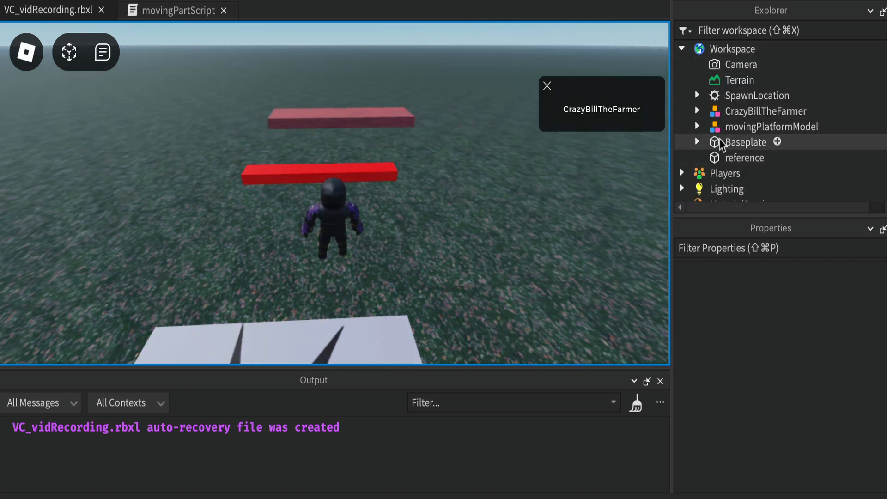
left_click(698, 127)
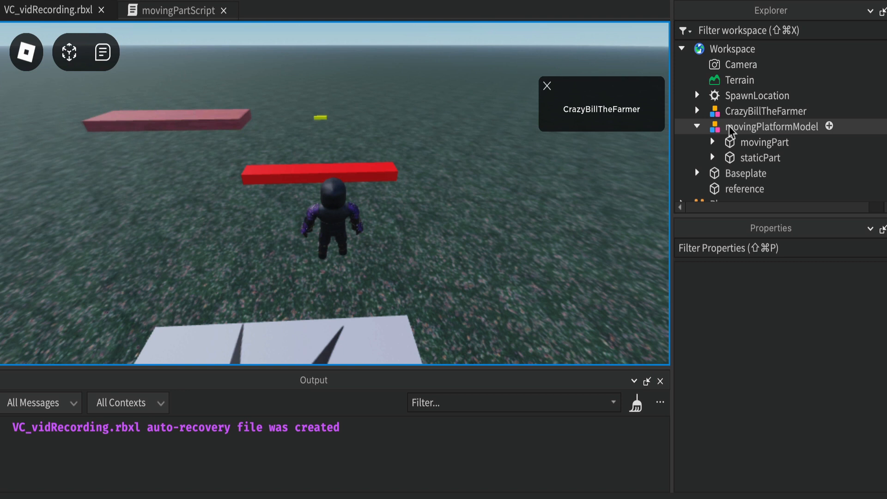
left_click(713, 158)
left_click(786, 189)
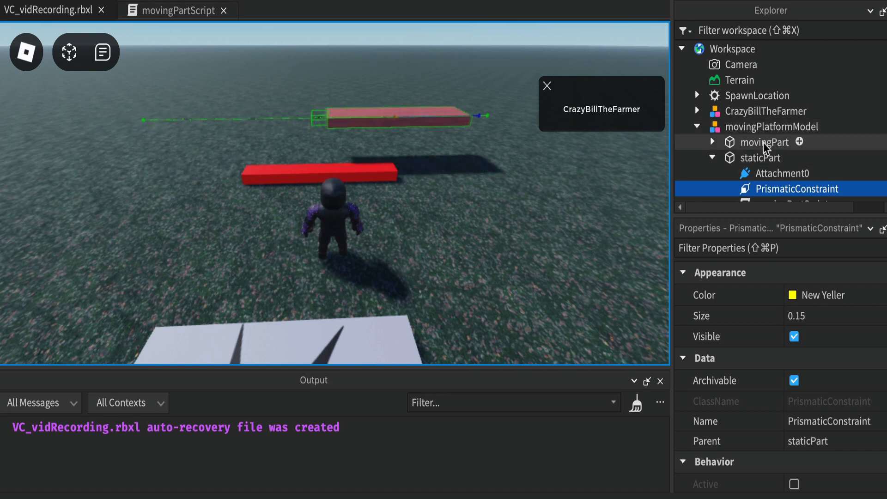
left_click(765, 126)
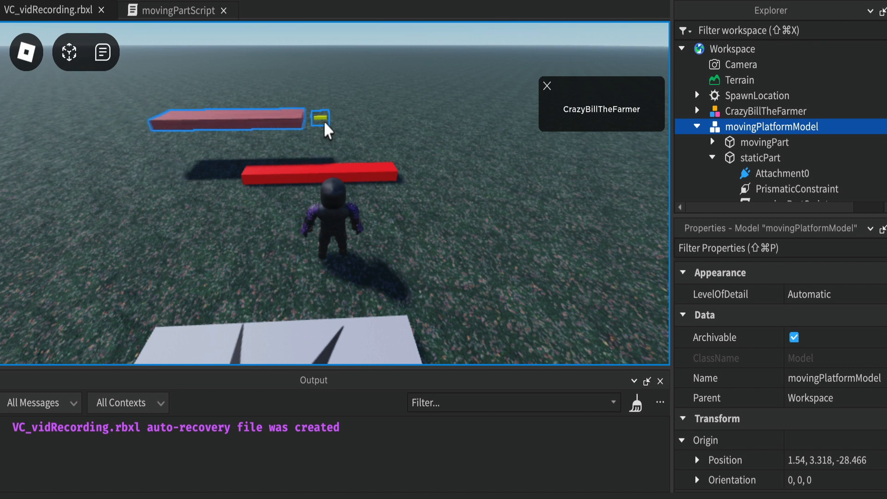
left_click(786, 188)
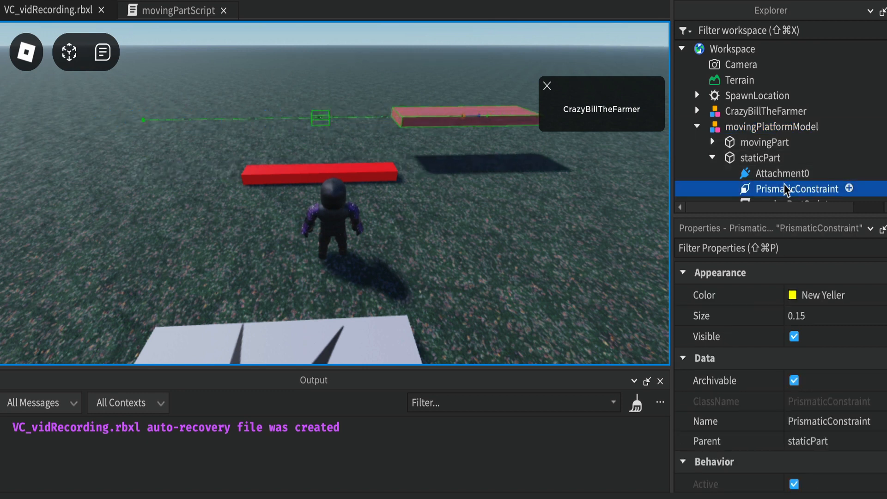
left_click(794, 337)
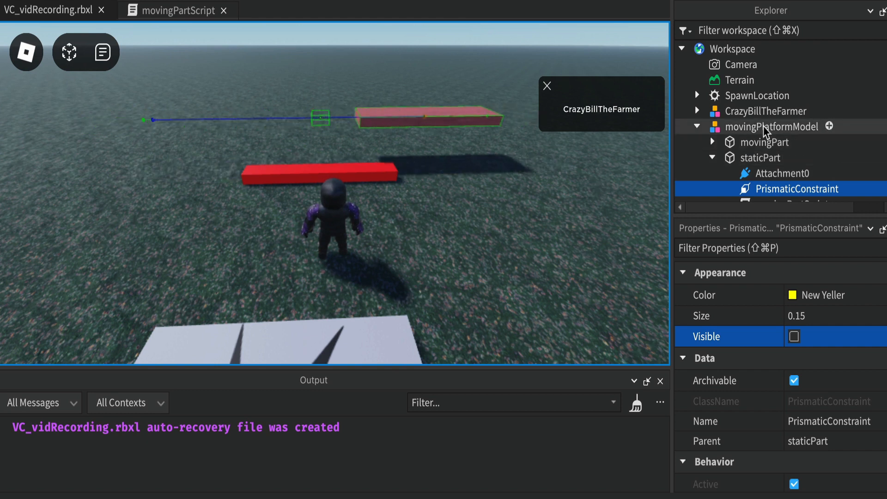
left_click(765, 130)
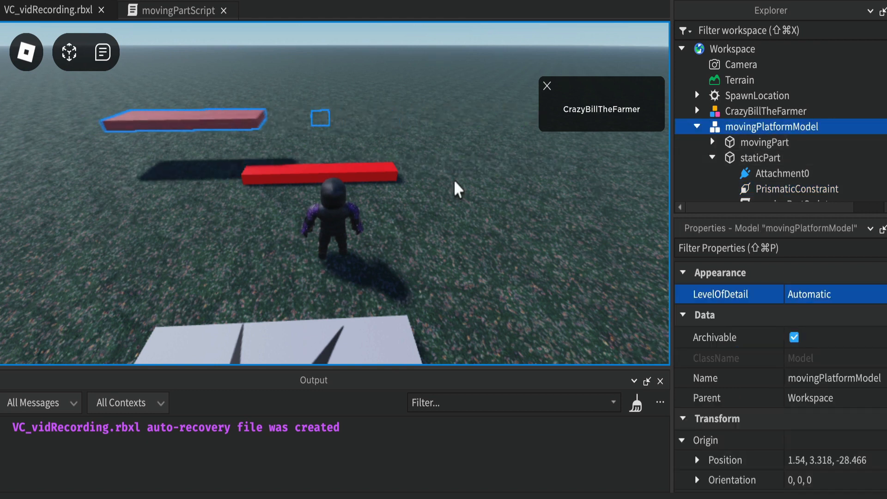
left_click(735, 49)
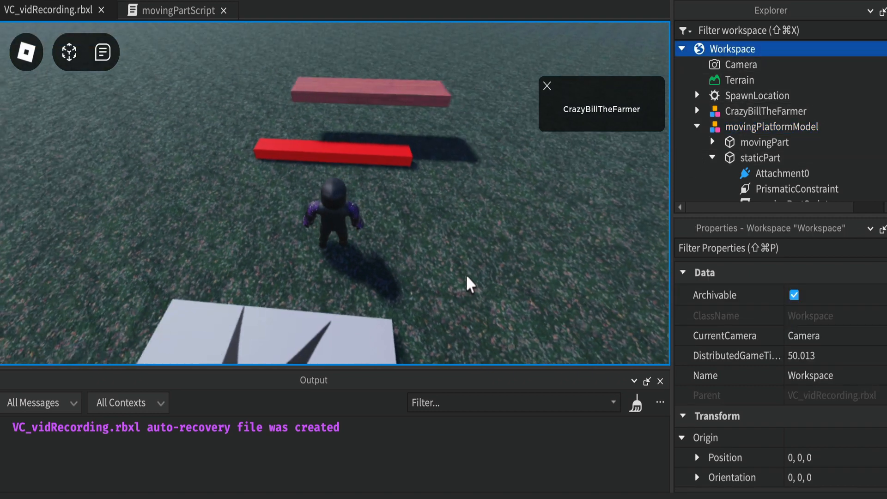
- Walk and jump the character onto the moving platform and watch it ride back and forth from several angles
key("w")
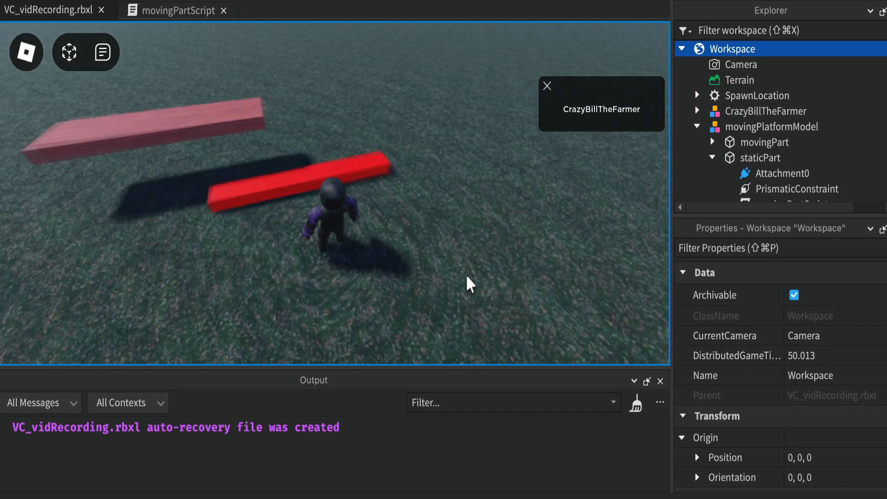
key("w")
key("space")
right_click_drag(467, 278, 468, 279)
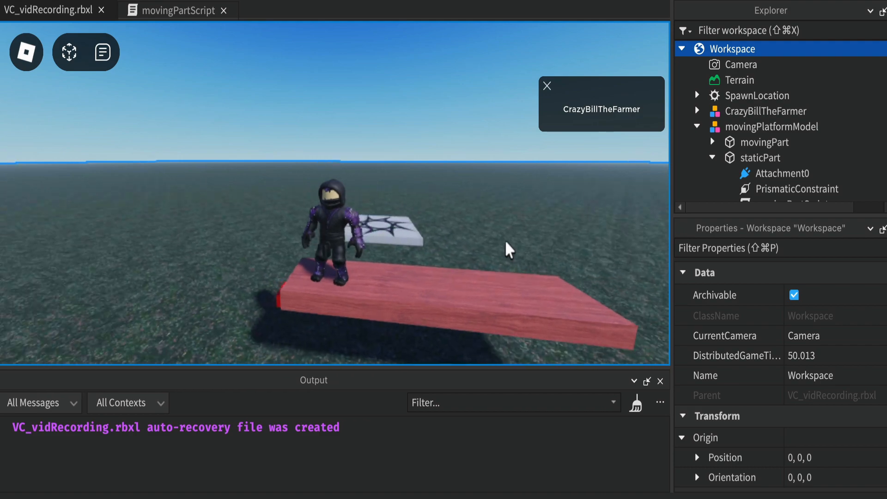
right_click_drag(508, 250, 509, 249)
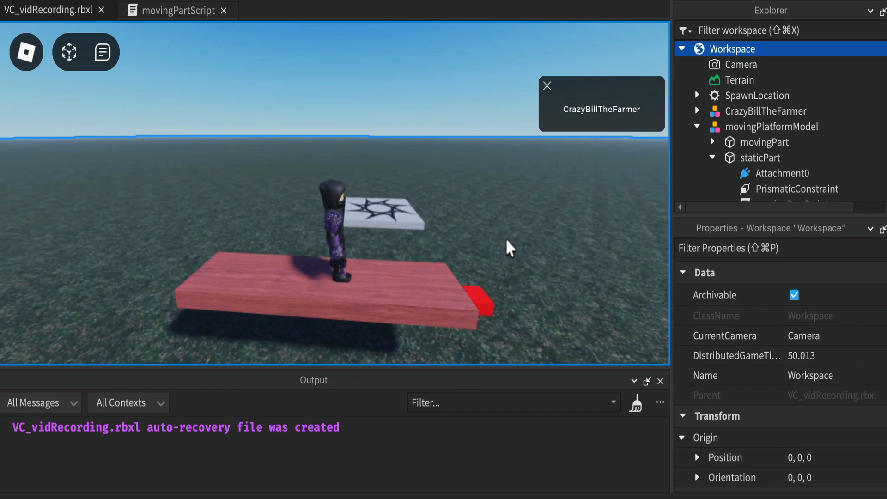
right_click_drag(502, 231, 500, 231)
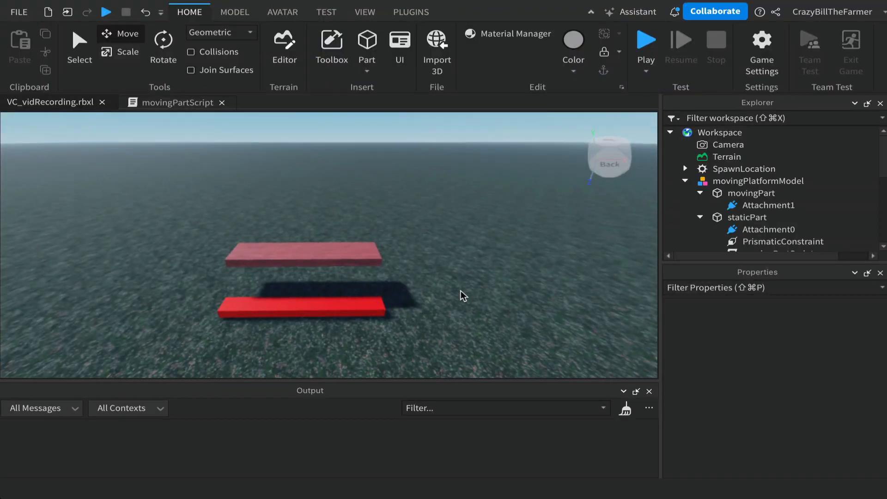
- Save movingPlatformModel to the ScriptAndModel folder as a Roblox model file named vidMovingModel
right_click_drag(460, 291, 461, 290)
scroll(461, 290, "up", 3)
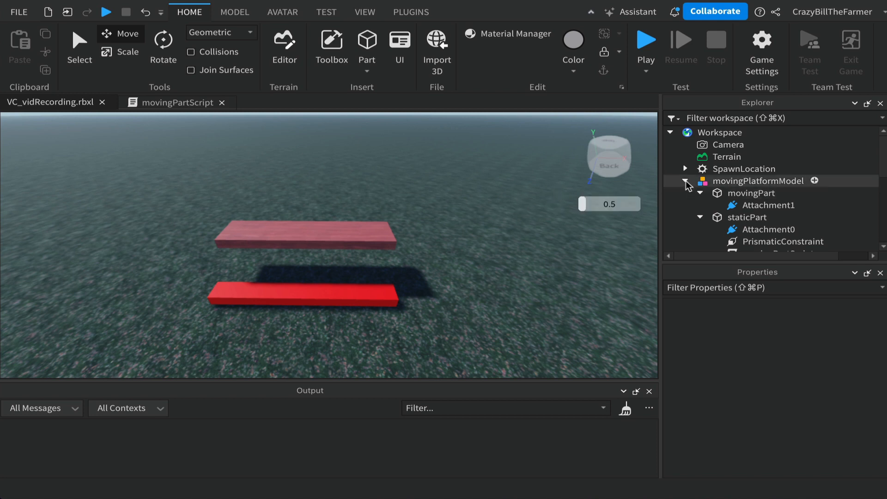
left_click(685, 181)
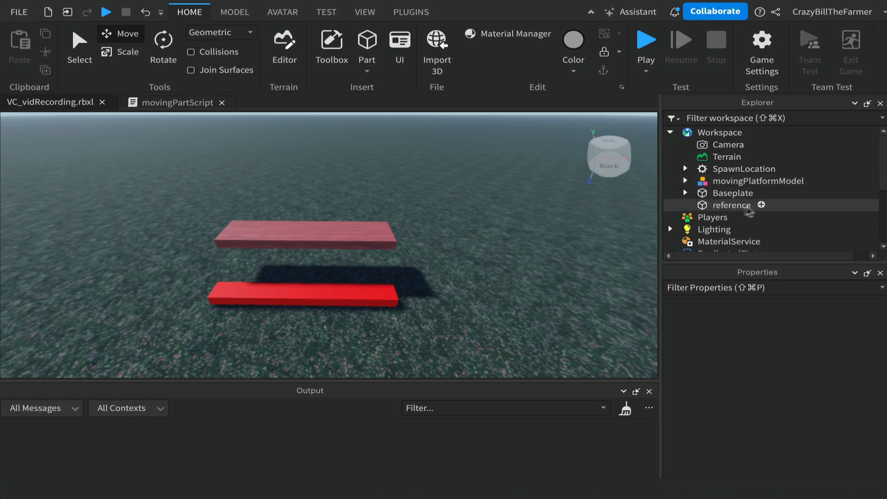
left_click(730, 184)
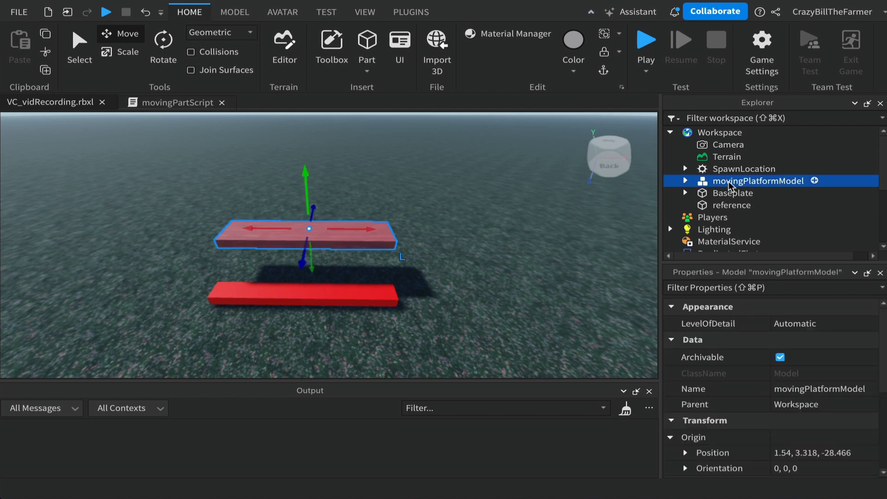
right_click(730, 186)
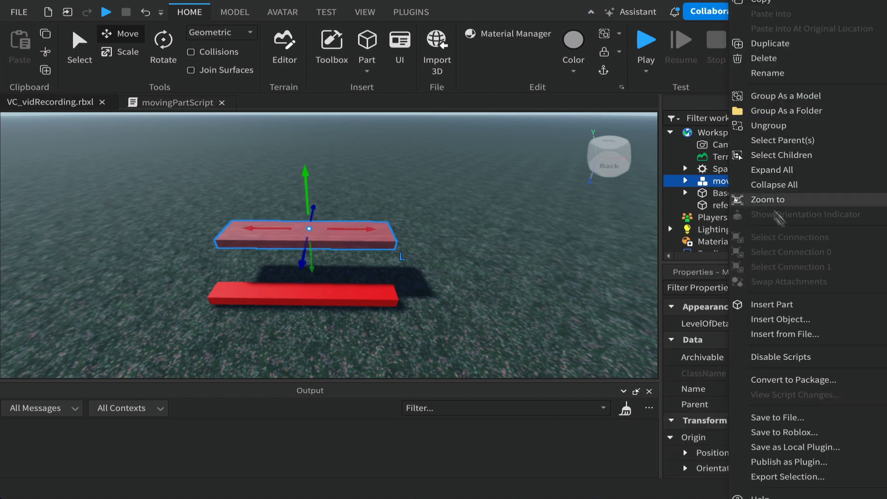
left_click(790, 418)
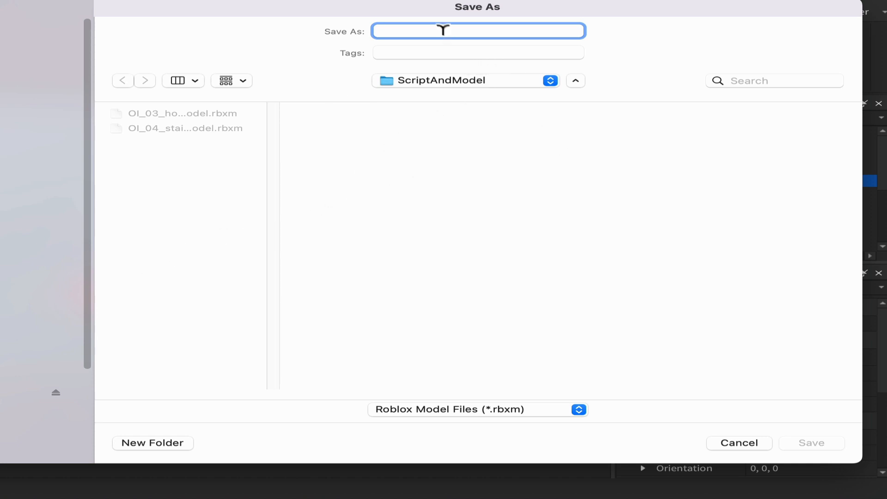
type("vidMovingModel")
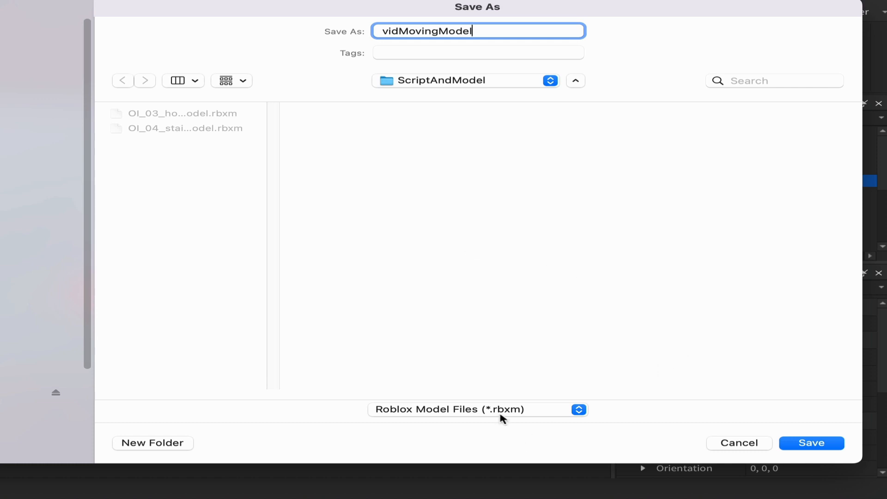
left_click(827, 445)
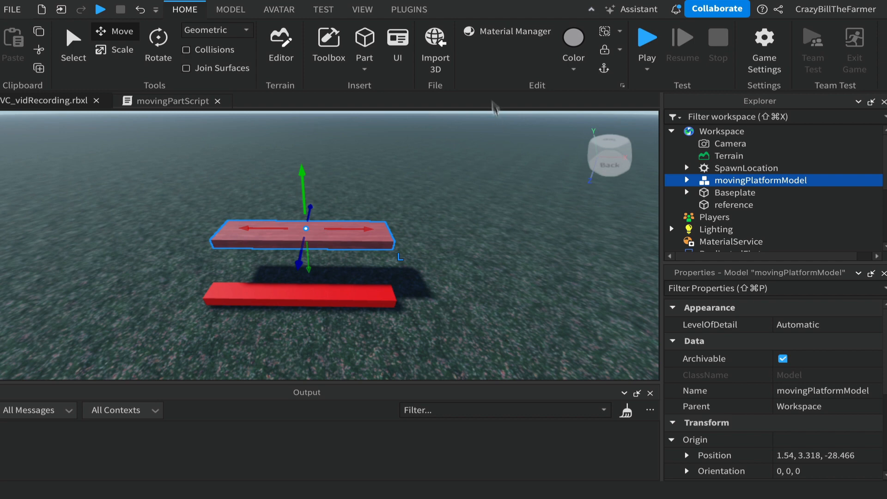
left_click(477, 0)
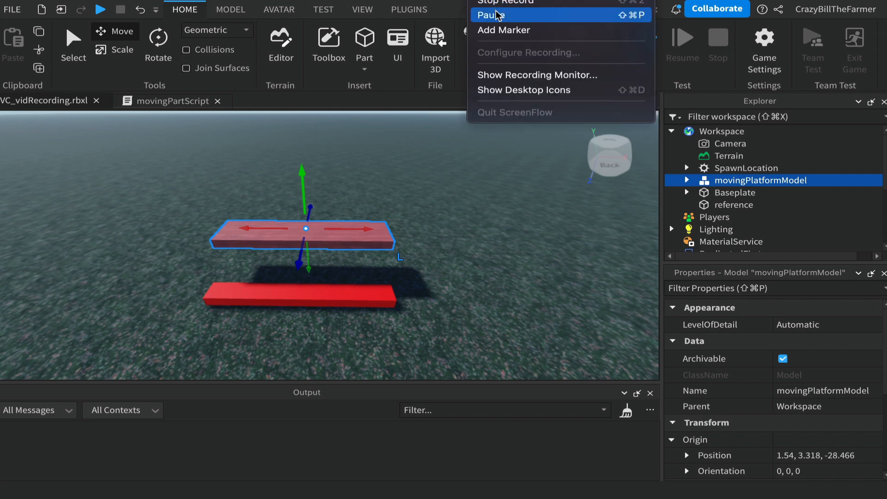
left_click(499, 14)
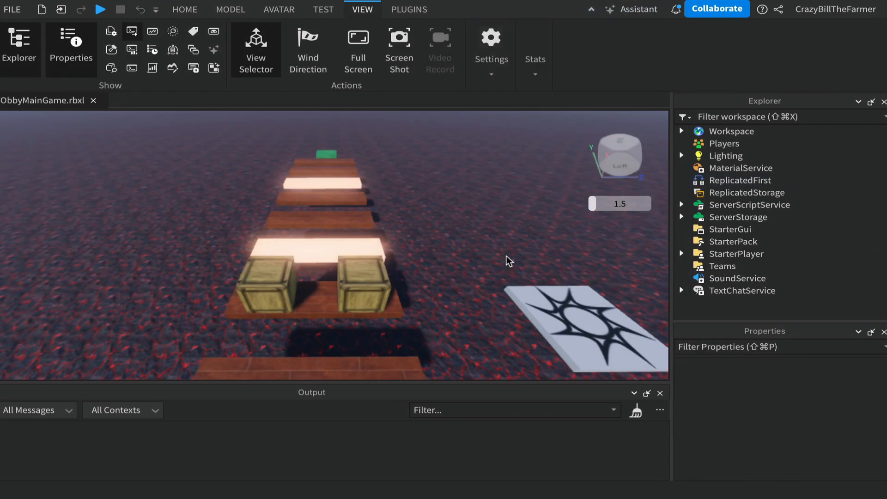
- Insert the vidMovingModel.rbxm file into the Workspace of ObbyMainGame.rbxl
right_click_drag(507, 257, 507, 257)
scroll(507, 261, "down", 3)
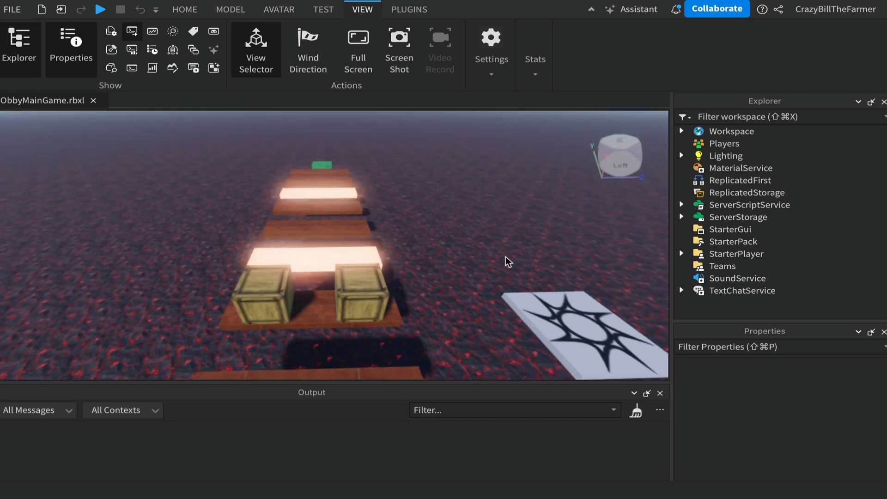
scroll(507, 261, "down", 4)
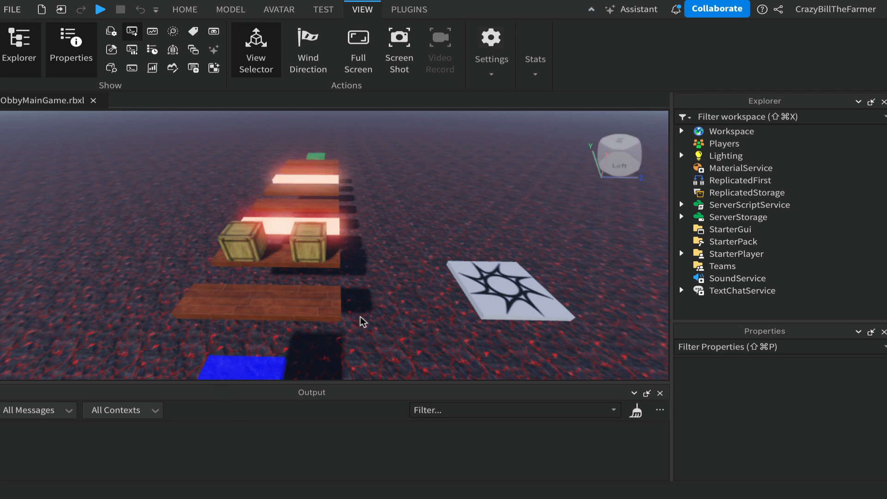
right_click_drag(361, 317, 361, 320)
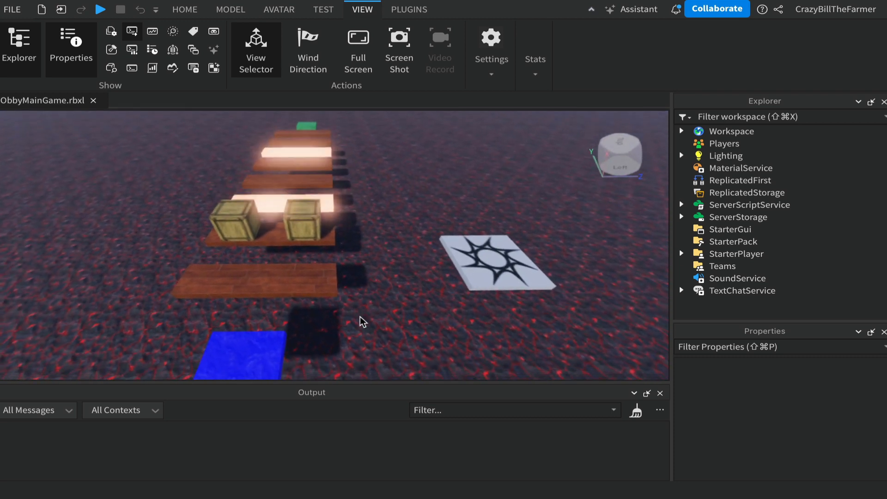
left_click(727, 132)
right_click(727, 134)
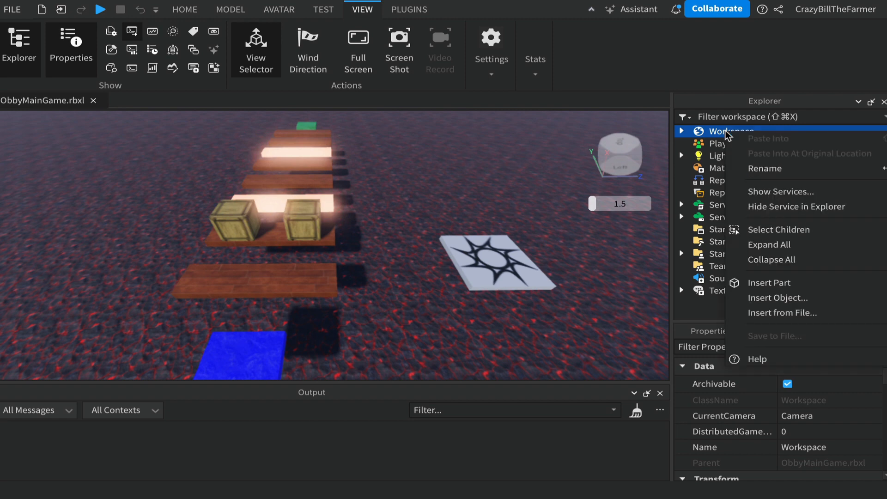
left_click(777, 313)
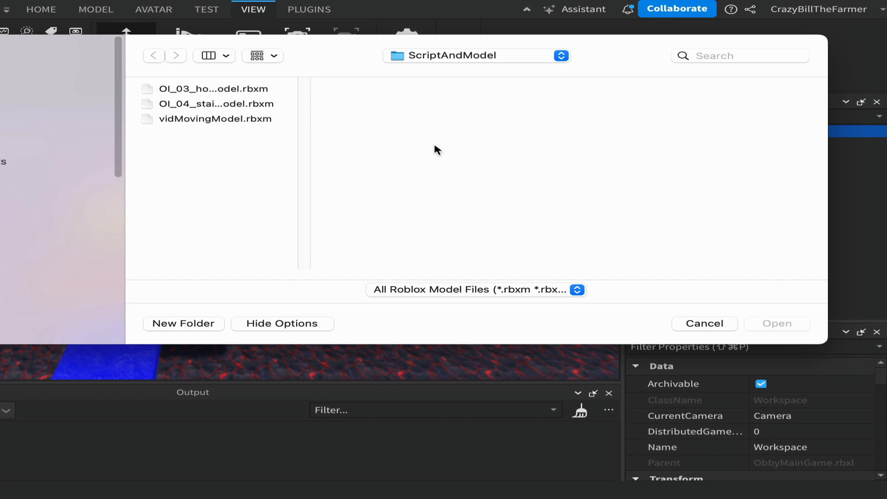
left_click(213, 119)
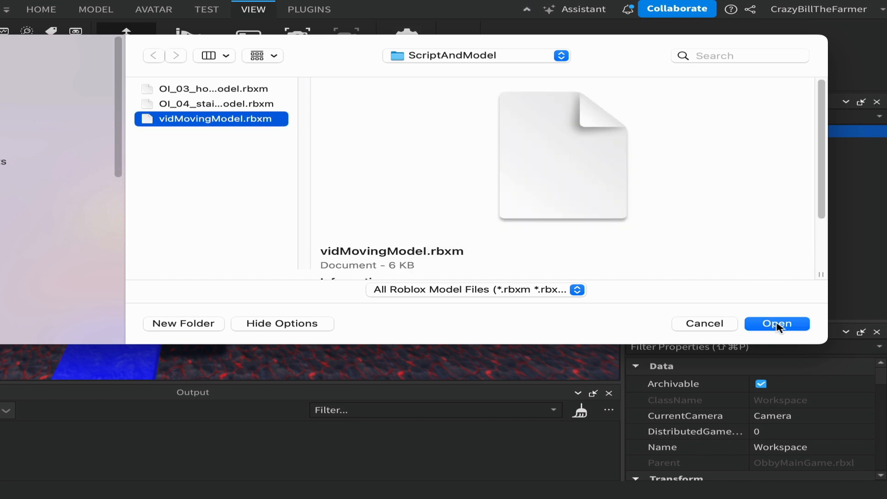
left_click(777, 323)
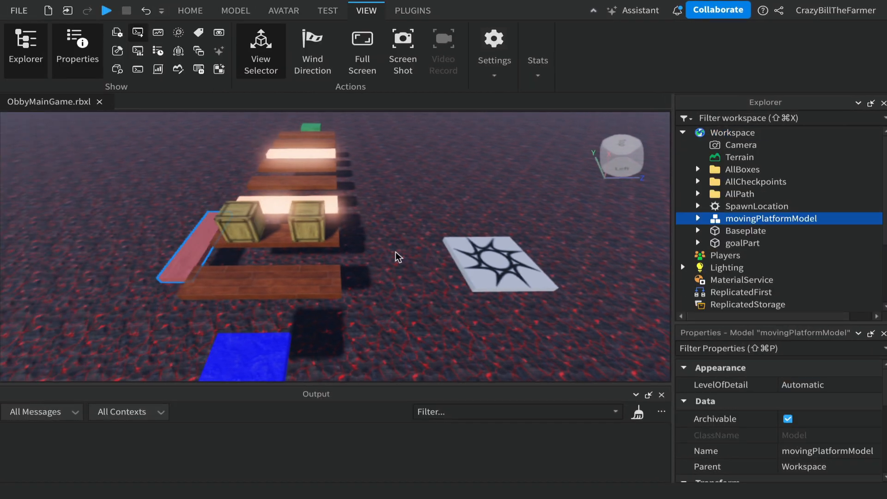
- Rotate movingPlatformModel a quarter turn so it lies parallel to the obby's path planks
key("a")
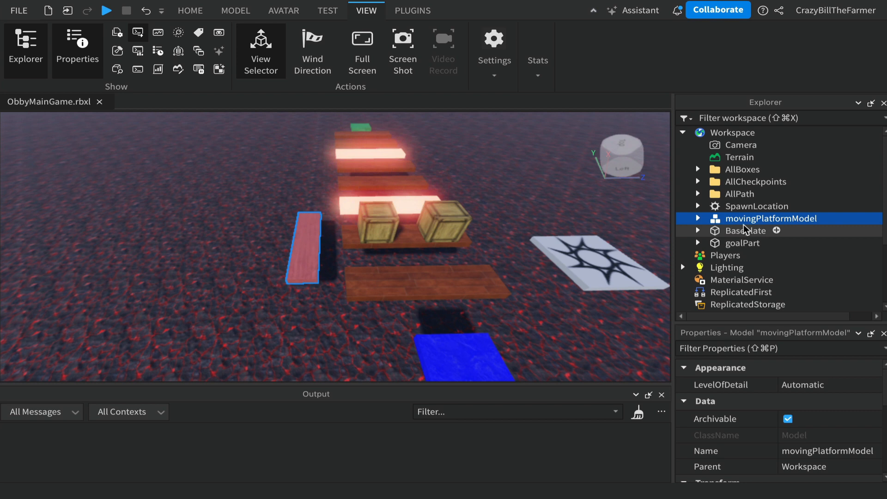
key("super+r")
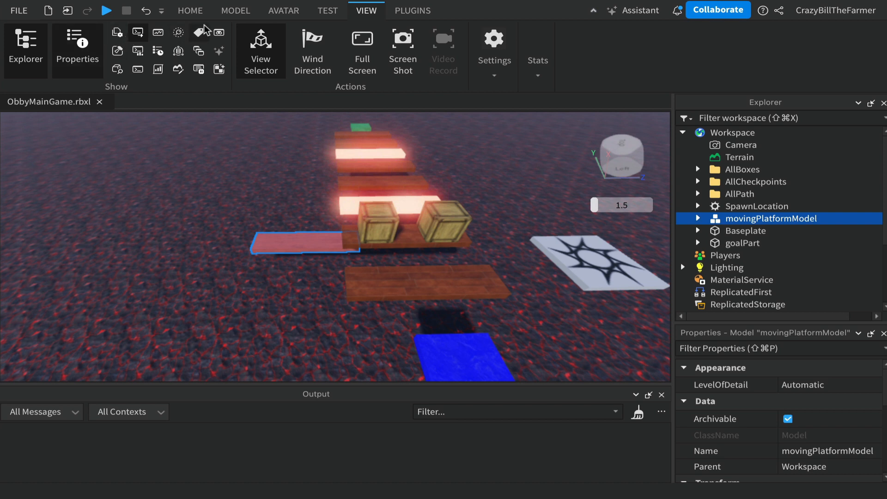
left_click(234, 11)
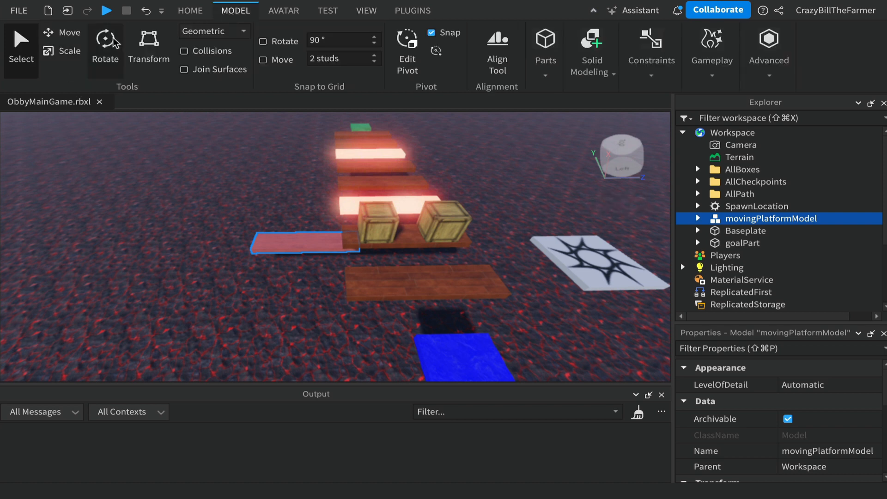
- Examine the path parts in the AllPath folder to identify the wooden plank just past the glowing plank behind the boxes
right_click_drag(276, 340, 273, 333)
key("q")
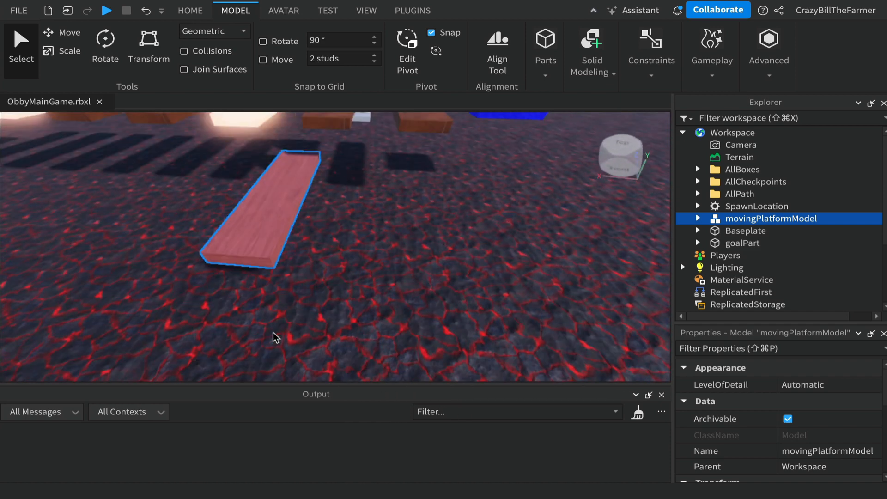
key("e")
key("a")
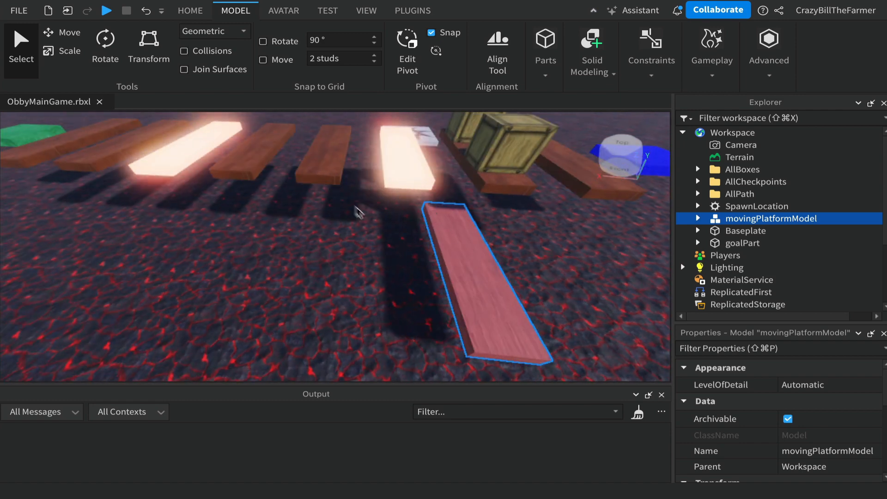
left_click(698, 194)
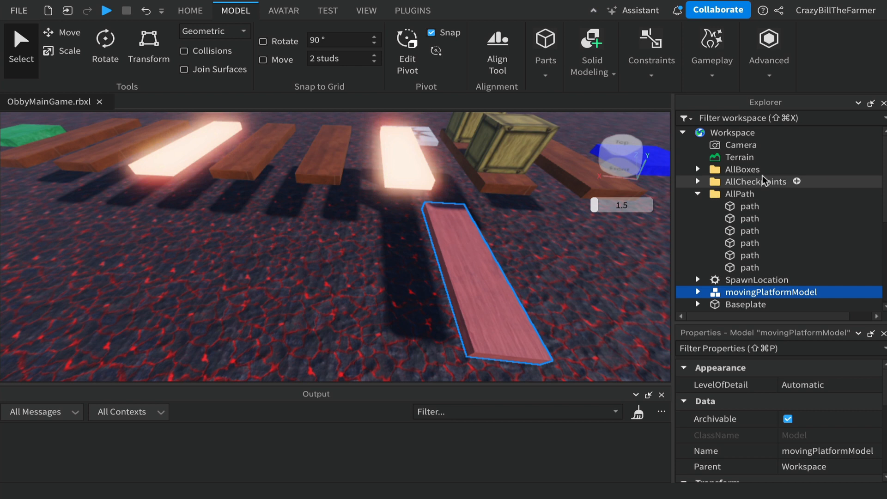
left_click(749, 268)
left_click(750, 256)
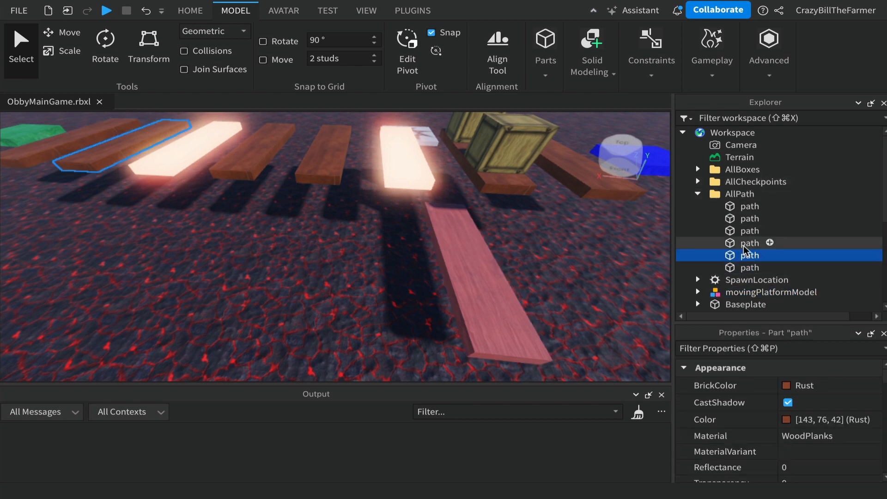
left_click(749, 243)
left_click(749, 231)
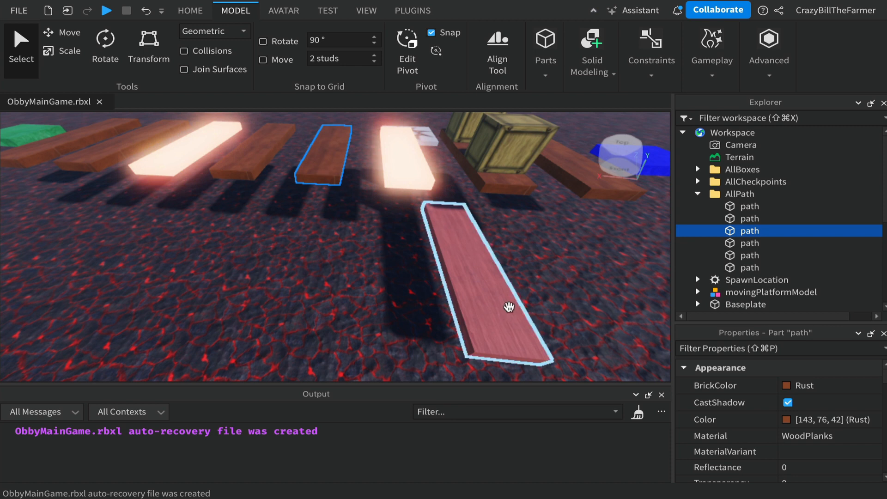
- Move movingPlatformModel over the wooden path plank that follows the glowing plank behind the boxes
left_click(763, 294)
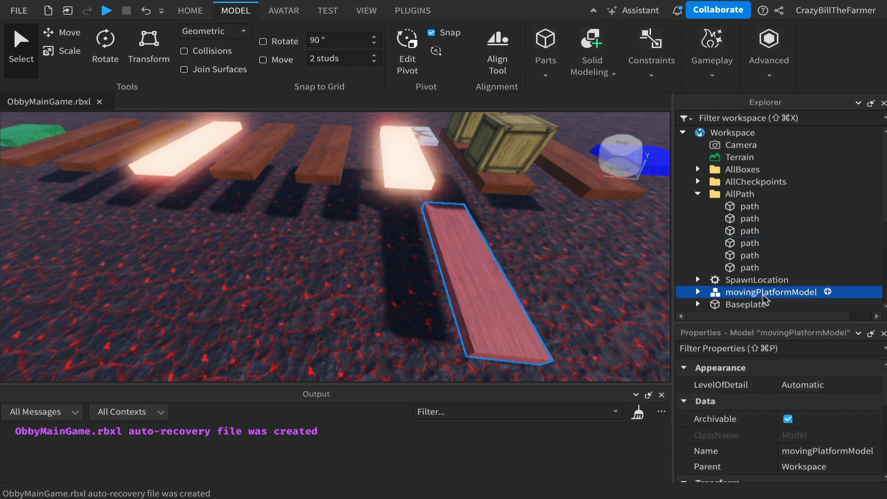
left_click(53, 37)
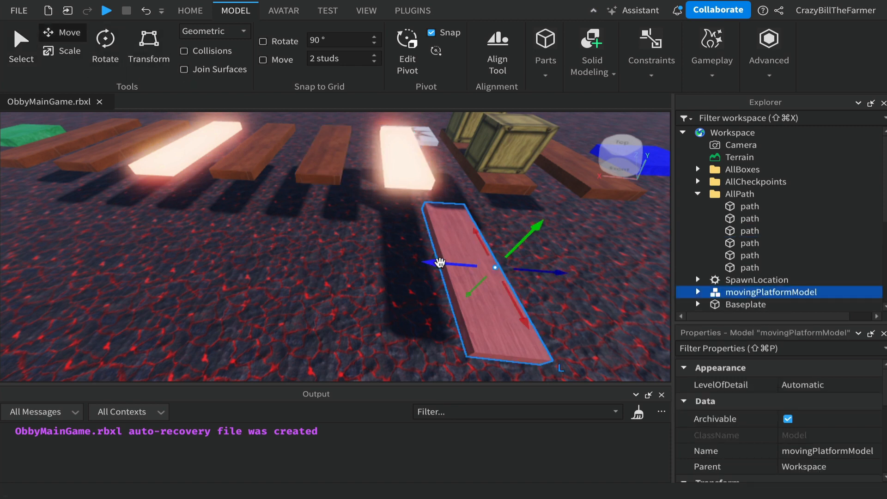
left_click_drag(436, 259, 284, 237)
left_click_drag(331, 221, 332, 155)
left_click_drag(384, 205, 416, 205)
left_click_drag(349, 239, 350, 165)
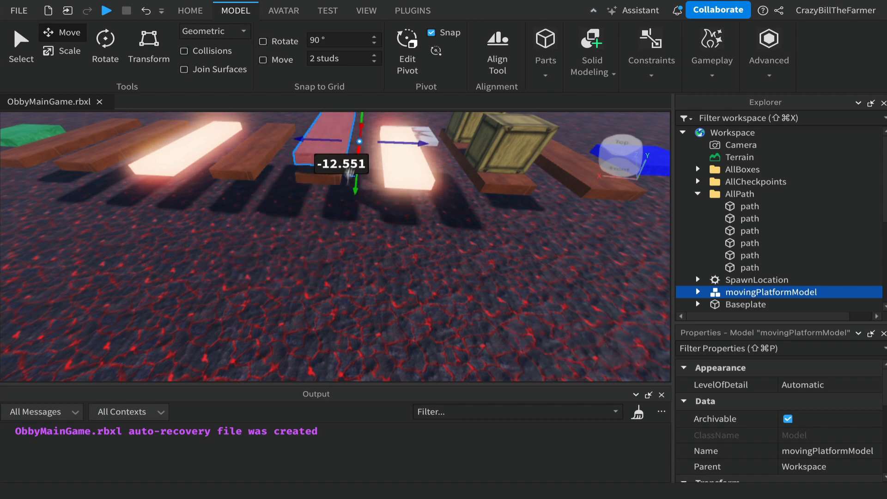
- Align movingPlatformModel with that path plank, lowering it about 2.2 studs and nudging it about 0.4 studs along and 0.7 studs across the course
key("f")
scroll(355, 353, "up", 1)
right_click_drag(402, 341, 403, 345)
left_click_drag(378, 229, 373, 253)
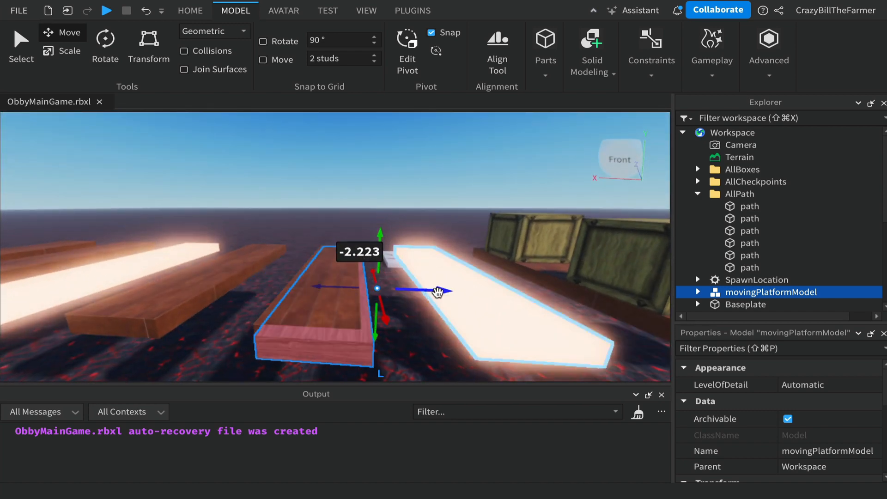
left_click_drag(437, 293, 428, 292)
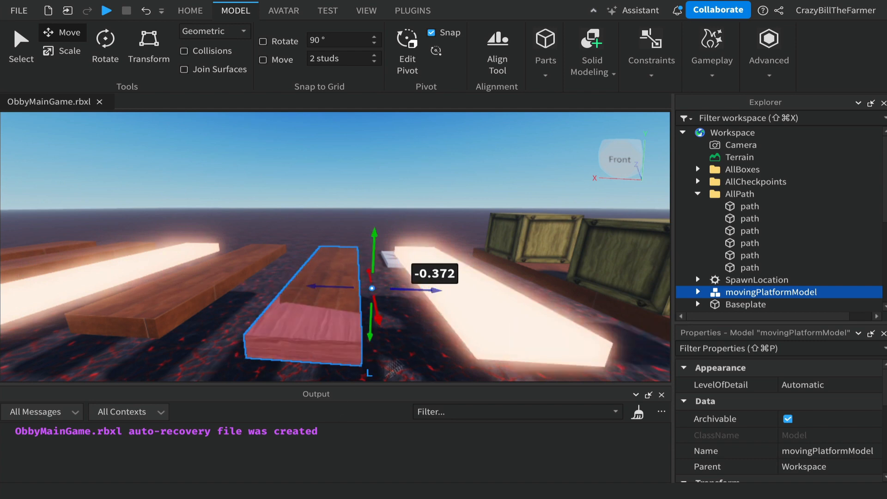
right_click_drag(429, 342, 430, 342)
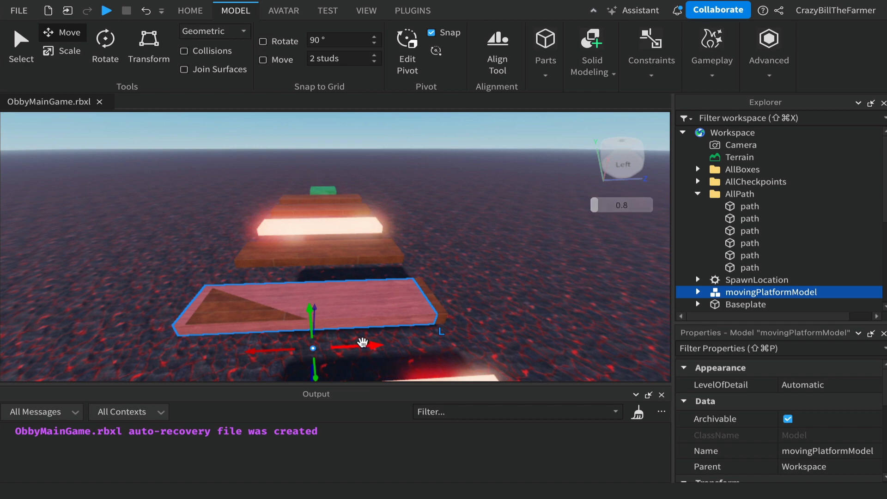
left_click_drag(362, 342, 374, 342)
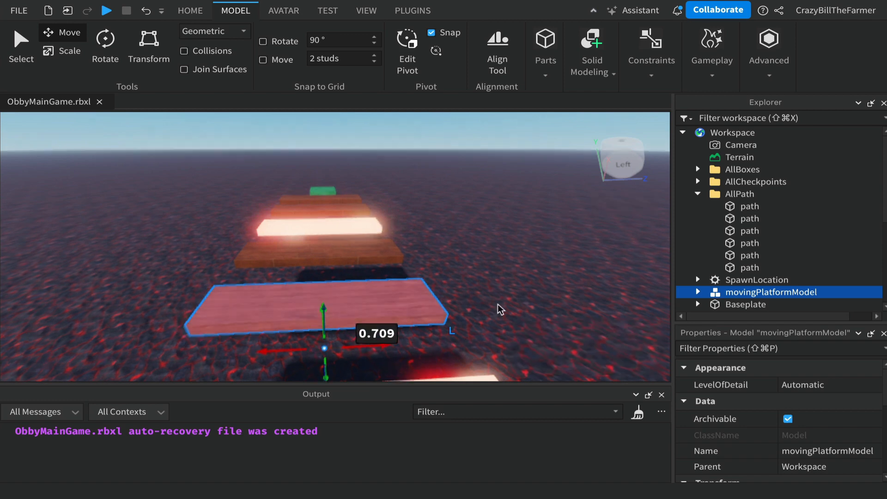
- Delete the wooden path part in AllPath that overlaps movingPlatformModel
right_click_drag(499, 309, 498, 305)
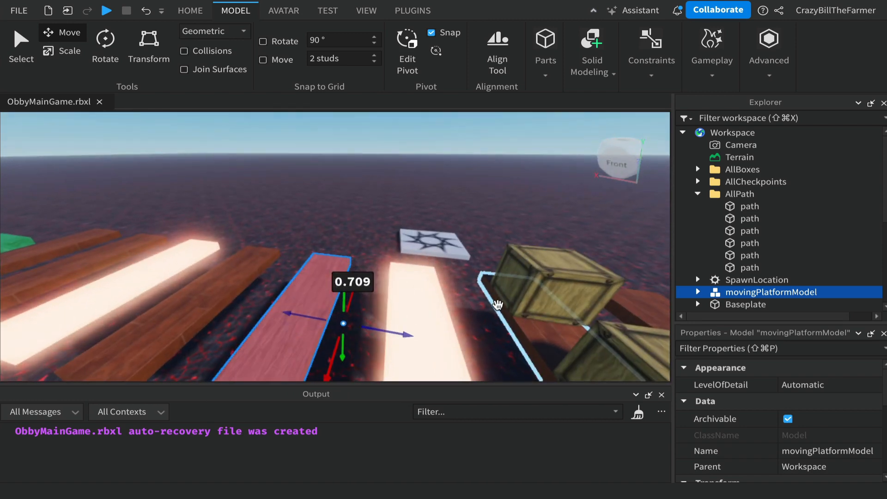
scroll(498, 305, "down", 10)
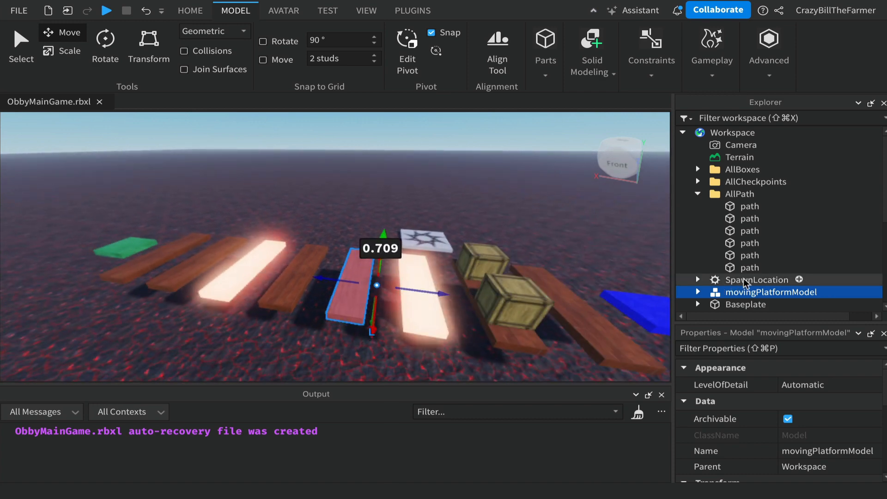
left_click(749, 268)
left_click(752, 257)
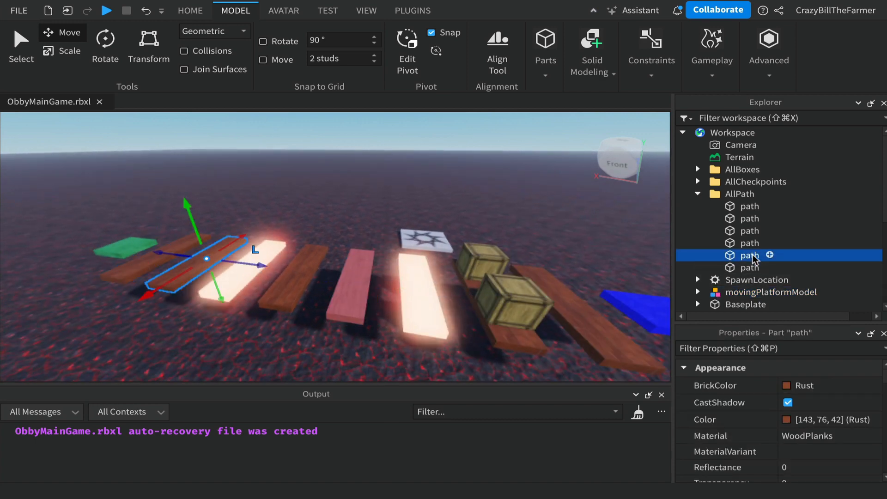
left_click(749, 243)
left_click(749, 231)
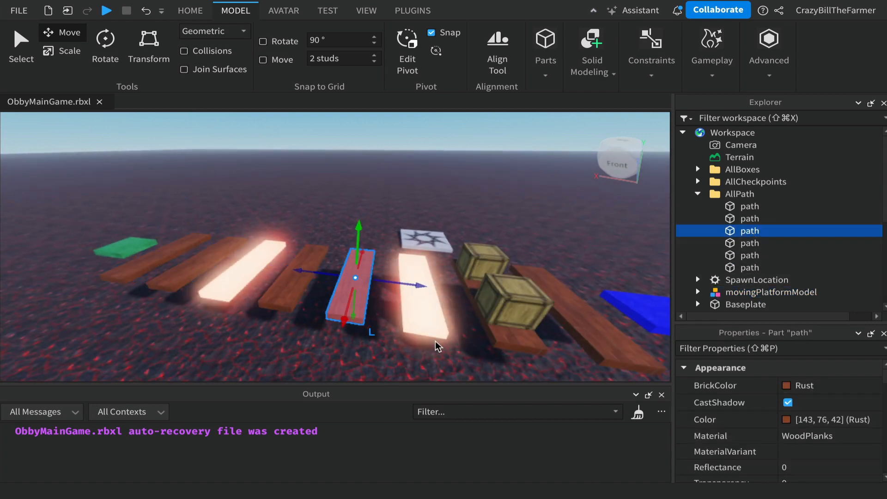
key("Delete")
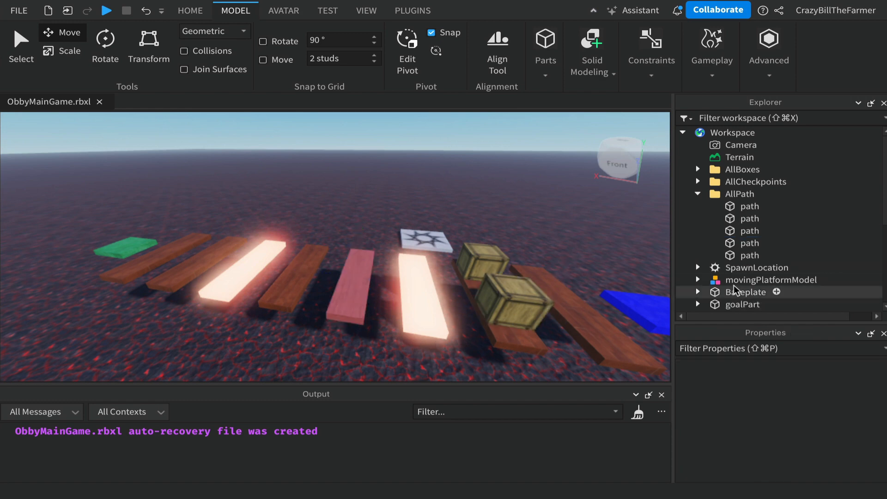
- Check the whole course from the blue checkpoint end and save ObbyMainGame.rbxl
right_click_drag(587, 248, 586, 248)
key("d")
key("s")
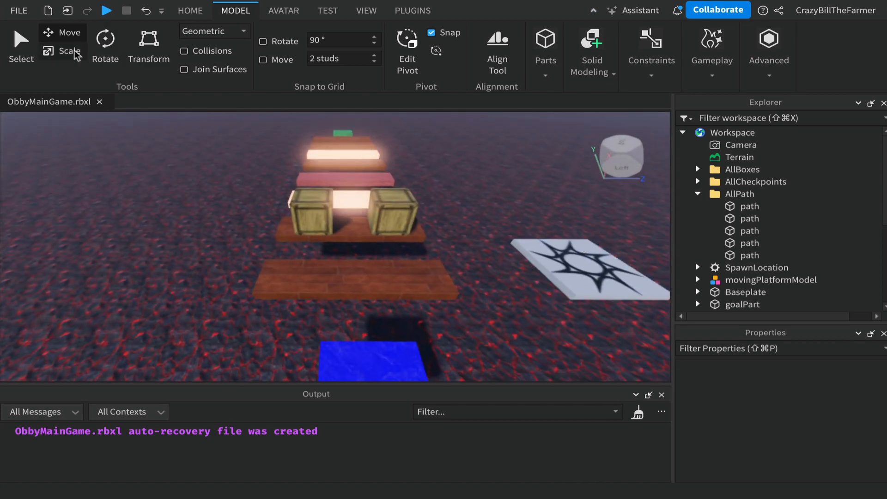
left_click(19, 12)
left_click(32, 95)
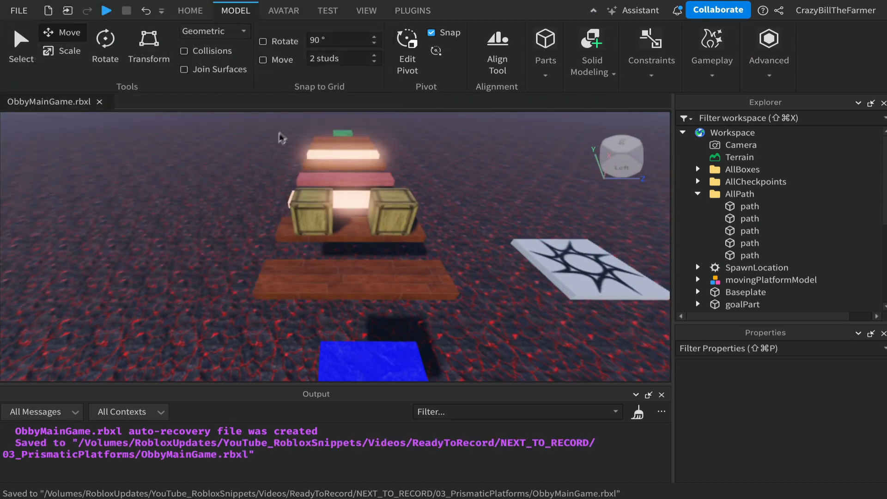
- Start a playtest and take the character from the spawn via the blue checkpoint and the boxes to the first glowing plank
left_click(107, 10)
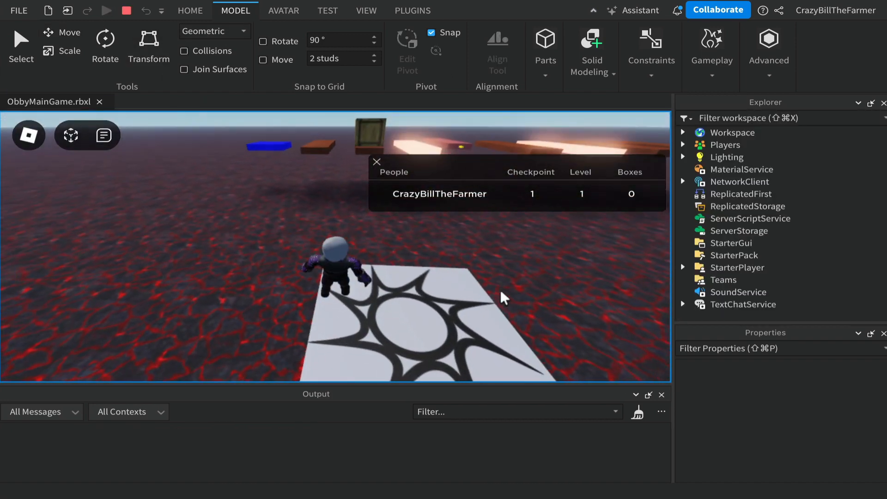
right_click_drag(444, 339, 448, 339)
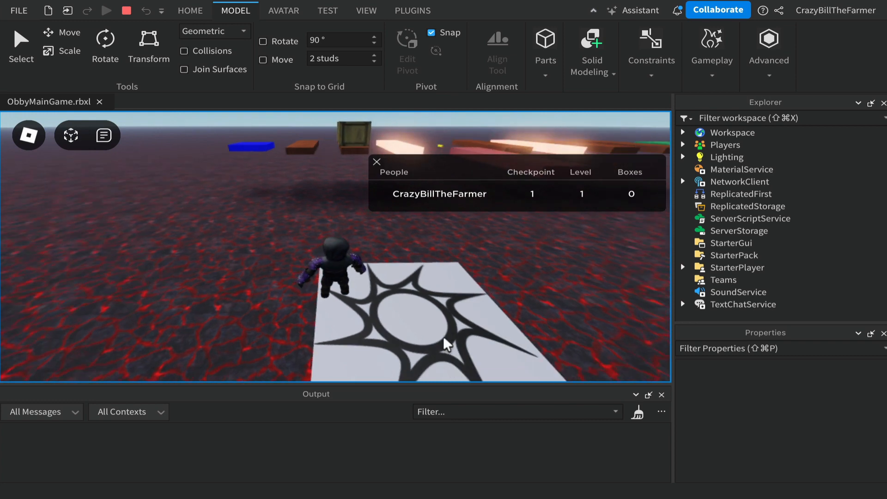
key("a")
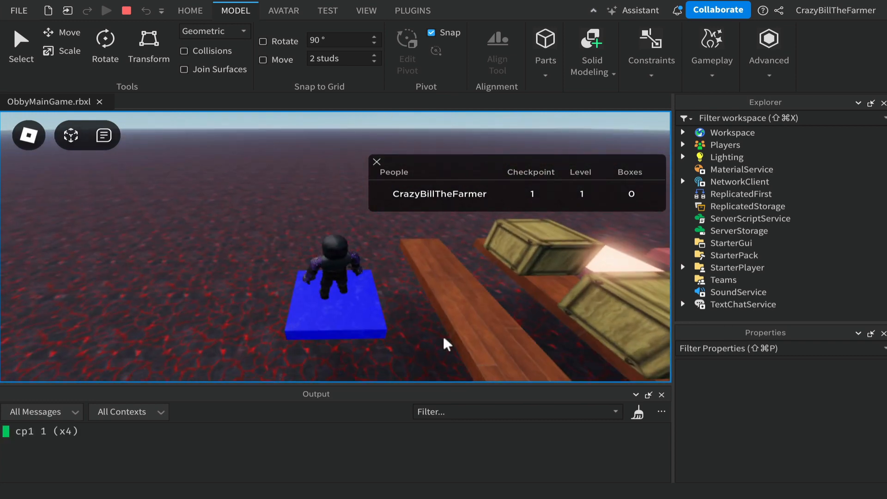
right_click_drag(444, 339, 513, 352)
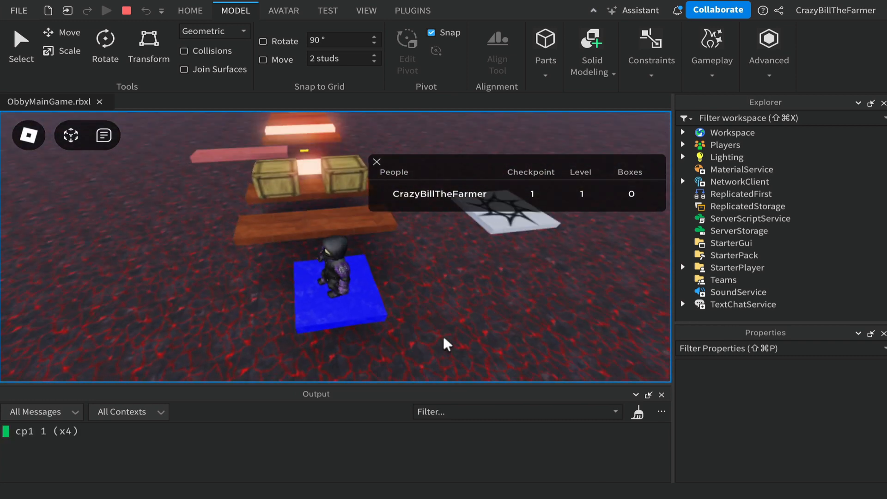
mouse_move(443, 339)
right_mouse_down()
mouse_move(444, 325)
mouse_move(443, 346)
right_mouse_up()
key("w")
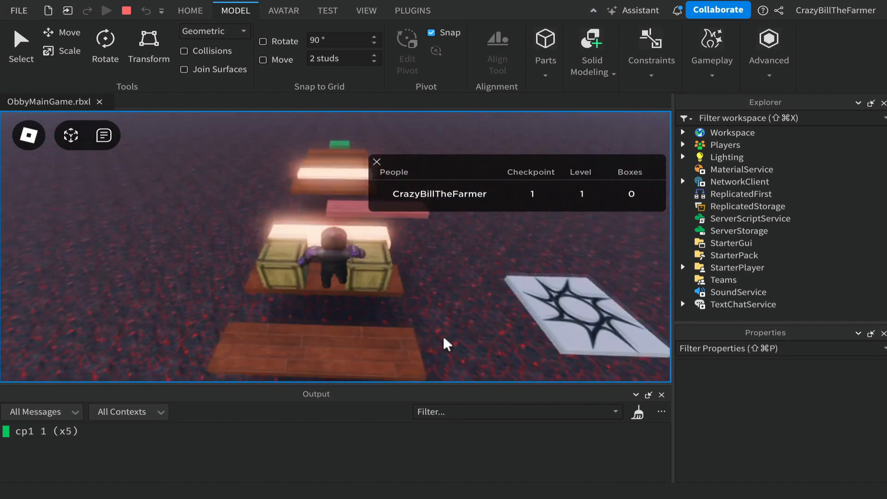
key("w")
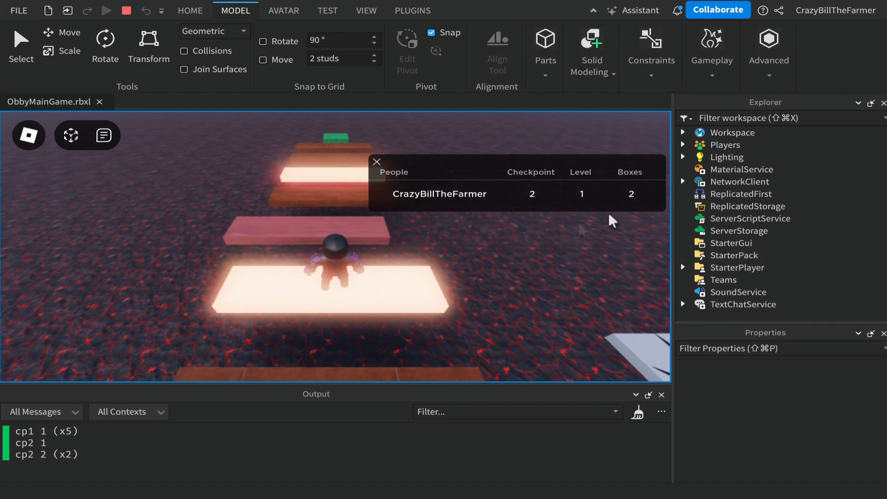
- Watch the moving platform up close, ride it with the character, and end the playtest
right_click_drag(472, 280, 411, 254)
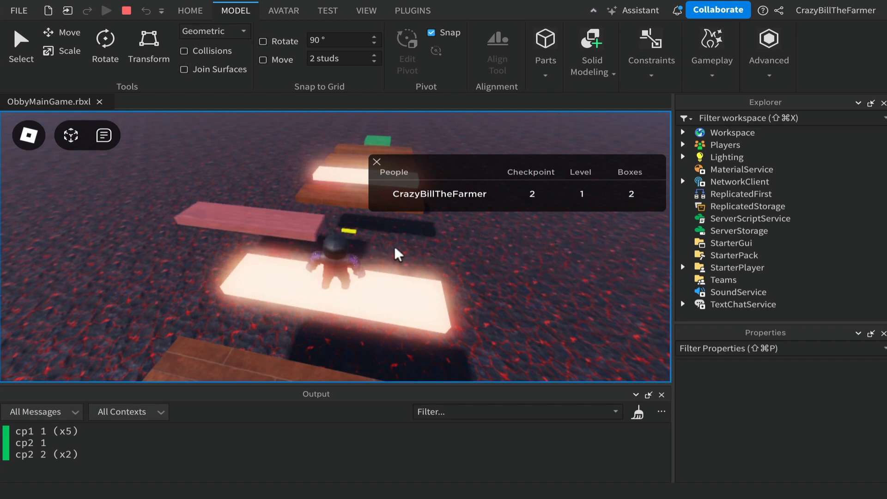
right_click_drag(396, 248, 396, 269)
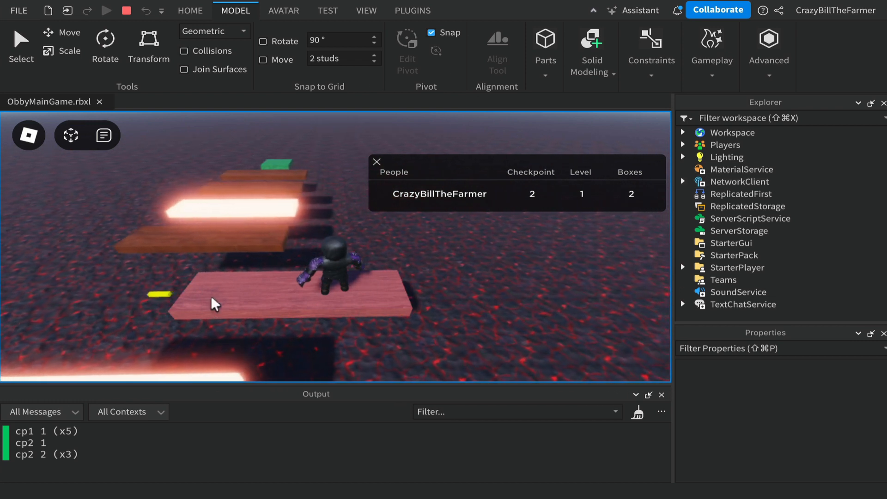
left_click(127, 11)
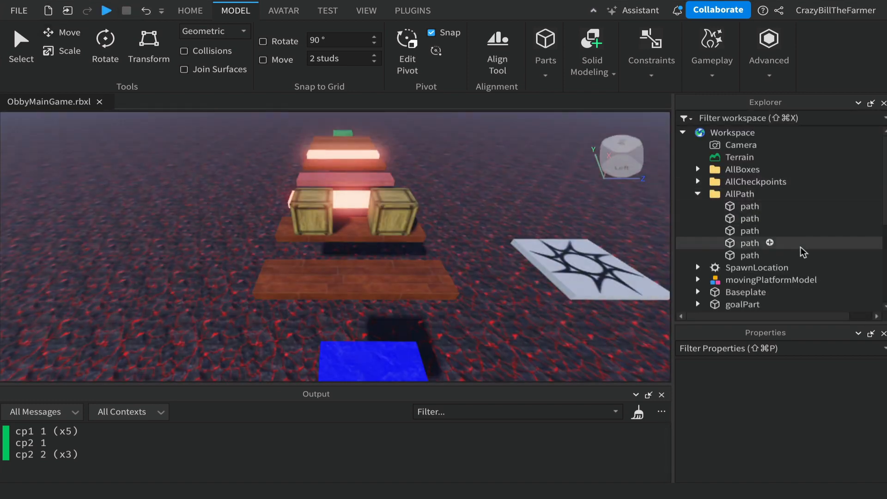
- Turn off the Visible property of the PrismaticConstraint in movingPlatformModel's staticPart
left_click(698, 280)
scroll(773, 230, "down", 2)
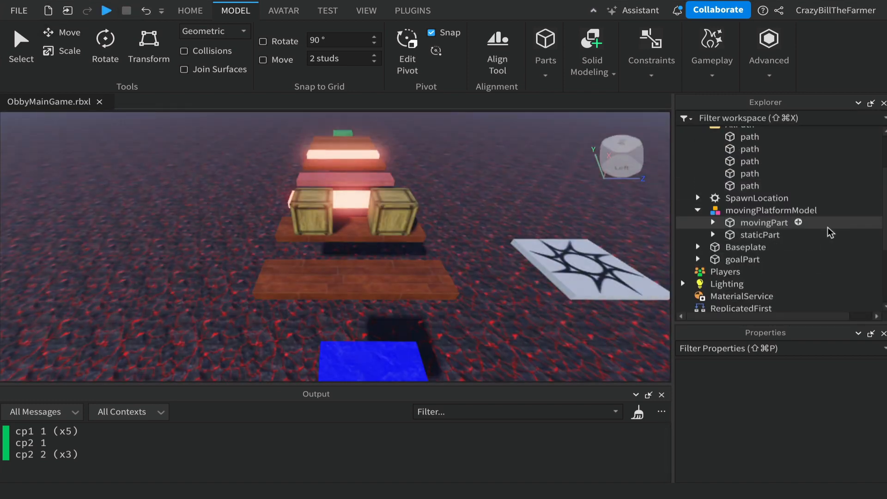
left_click(713, 235)
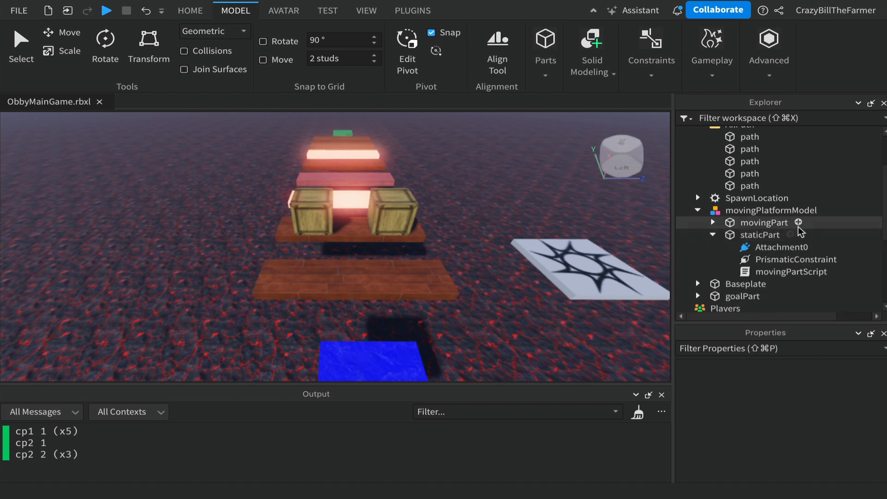
left_click(796, 261)
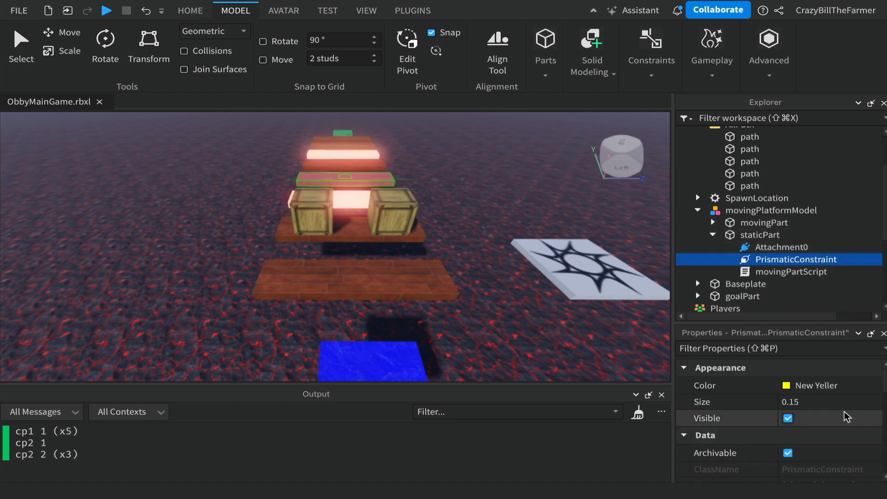
scroll(848, 417, "down", 1)
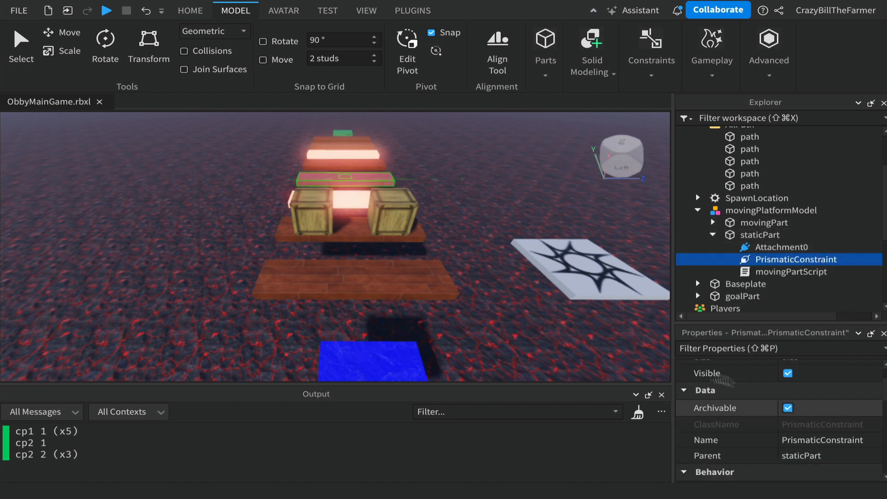
left_click(792, 379)
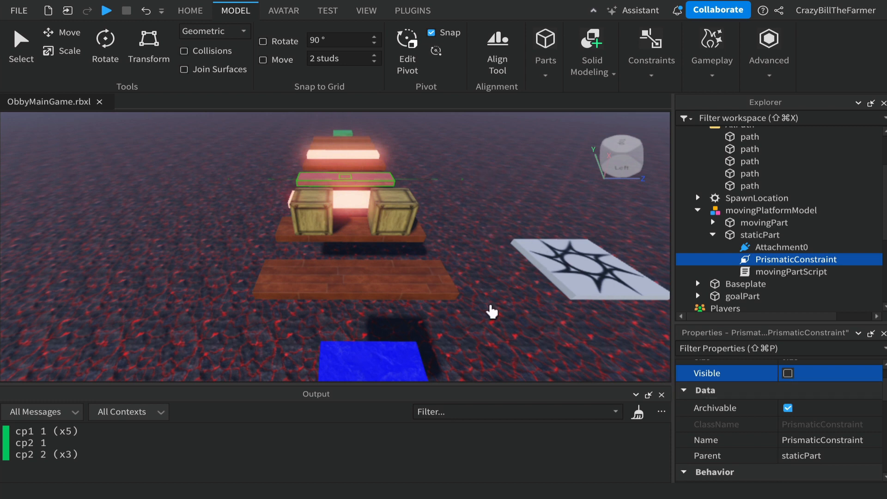
right_click_drag(494, 310, 494, 311)
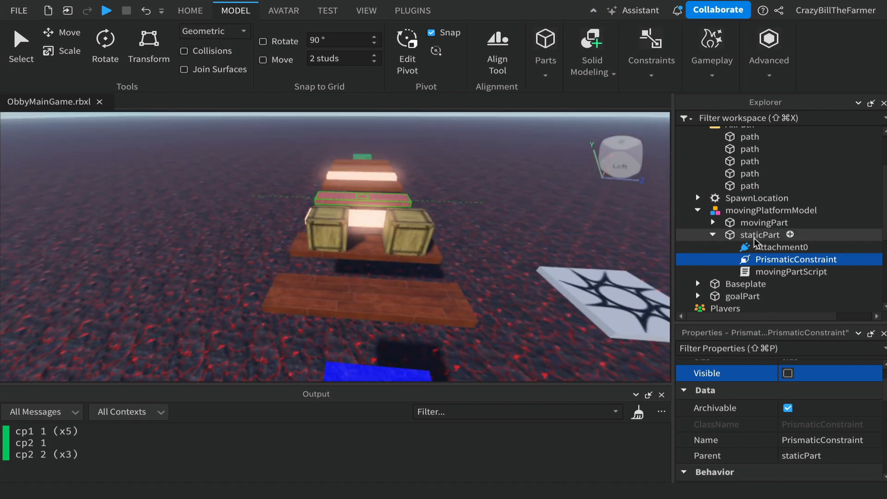
- Collapse the AllPath folder and movingPlatformModel in the object tree and select Workspace
scroll(749, 254, "up", 3)
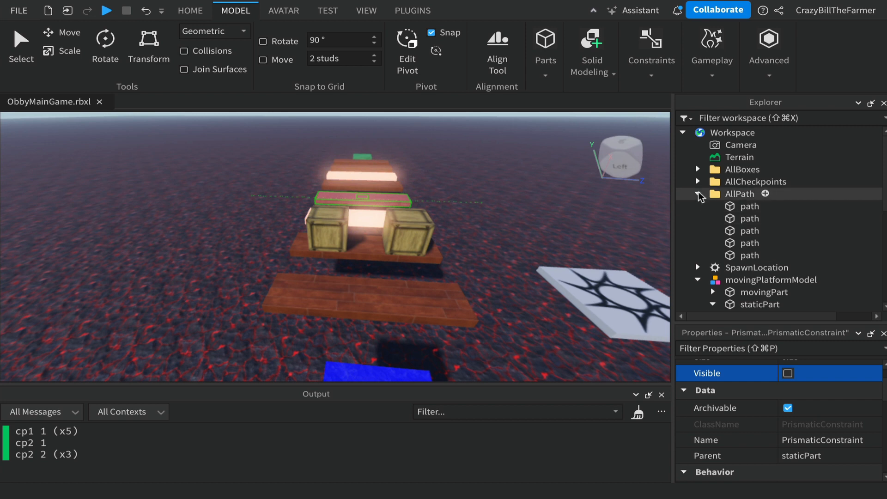
left_click(698, 194)
left_click(698, 219)
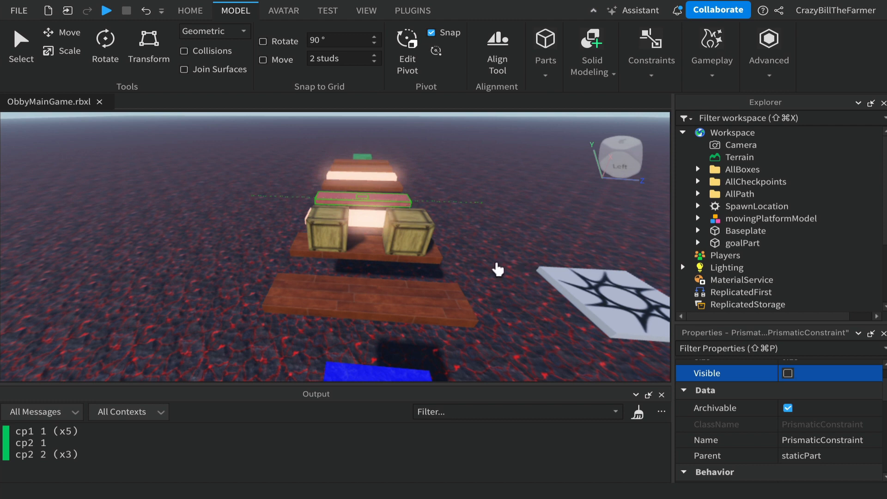
right_click_drag(498, 269, 497, 270)
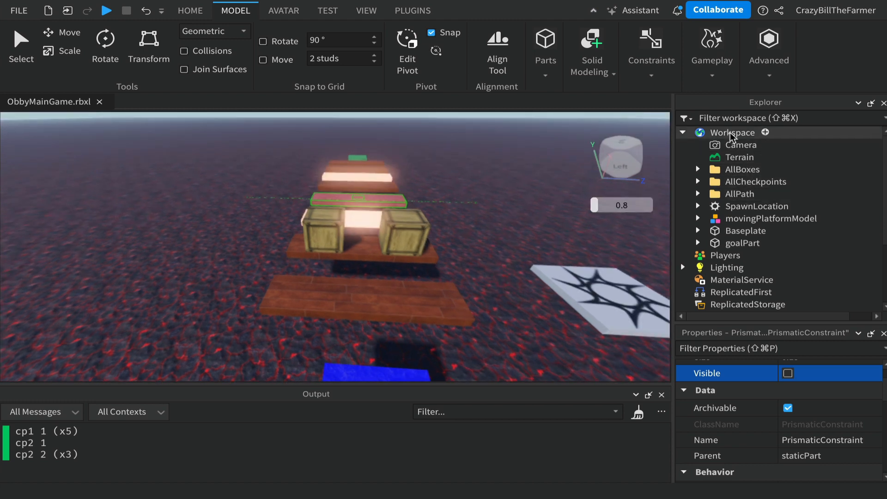
left_click(731, 133)
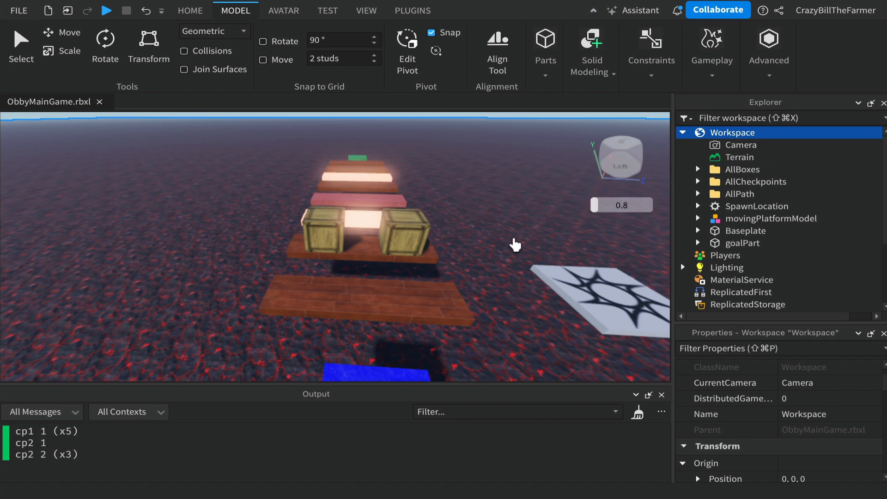
right_click_drag(516, 245, 516, 245)
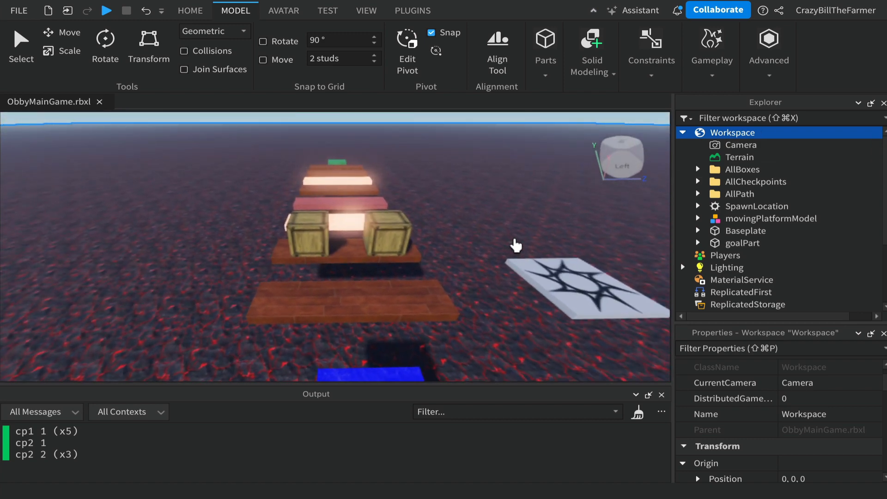